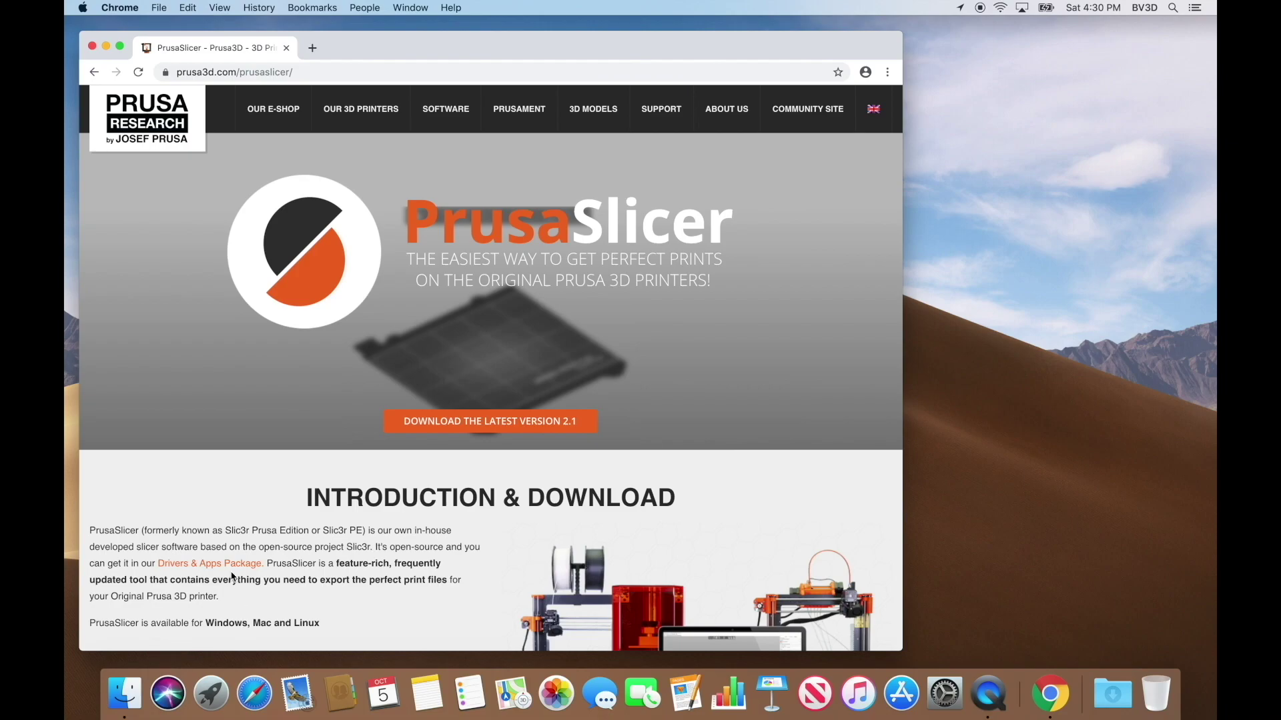
Step: Download the macOS Drivers & Apps package version 2.2.7 from the older versions on the Prusa website
scroll(232, 577, "down", 5)
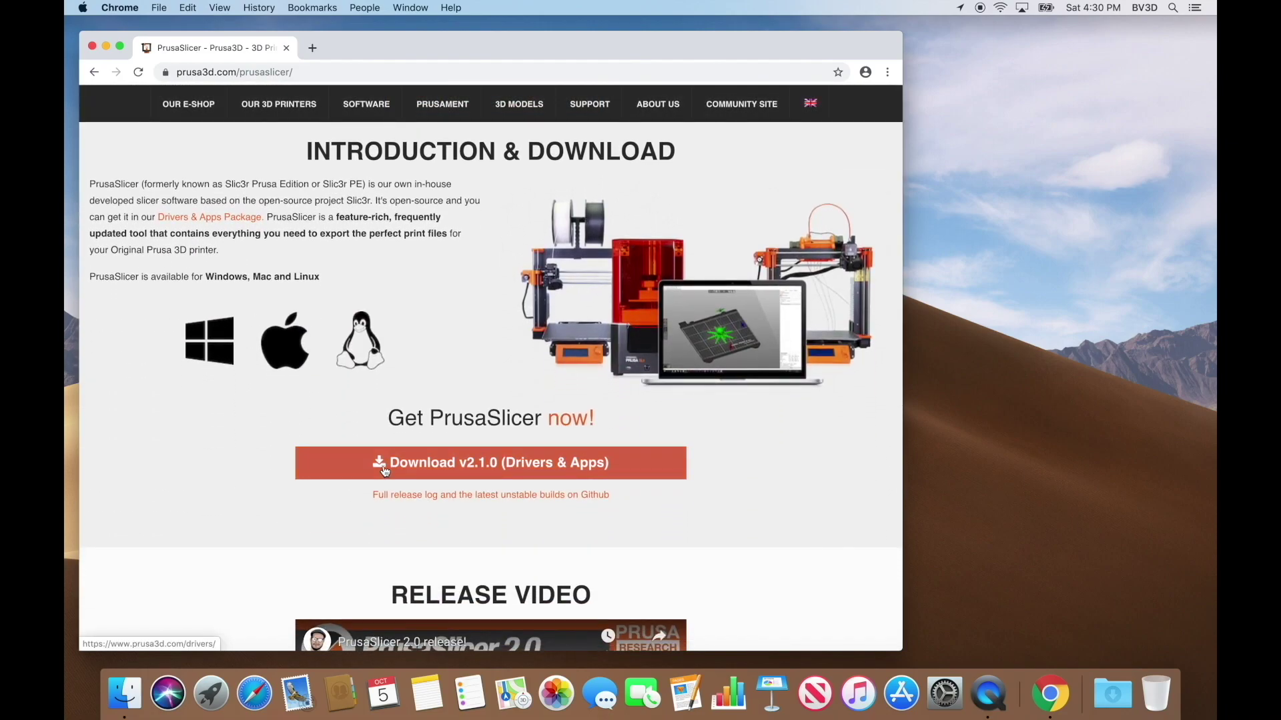
left_click(377, 468)
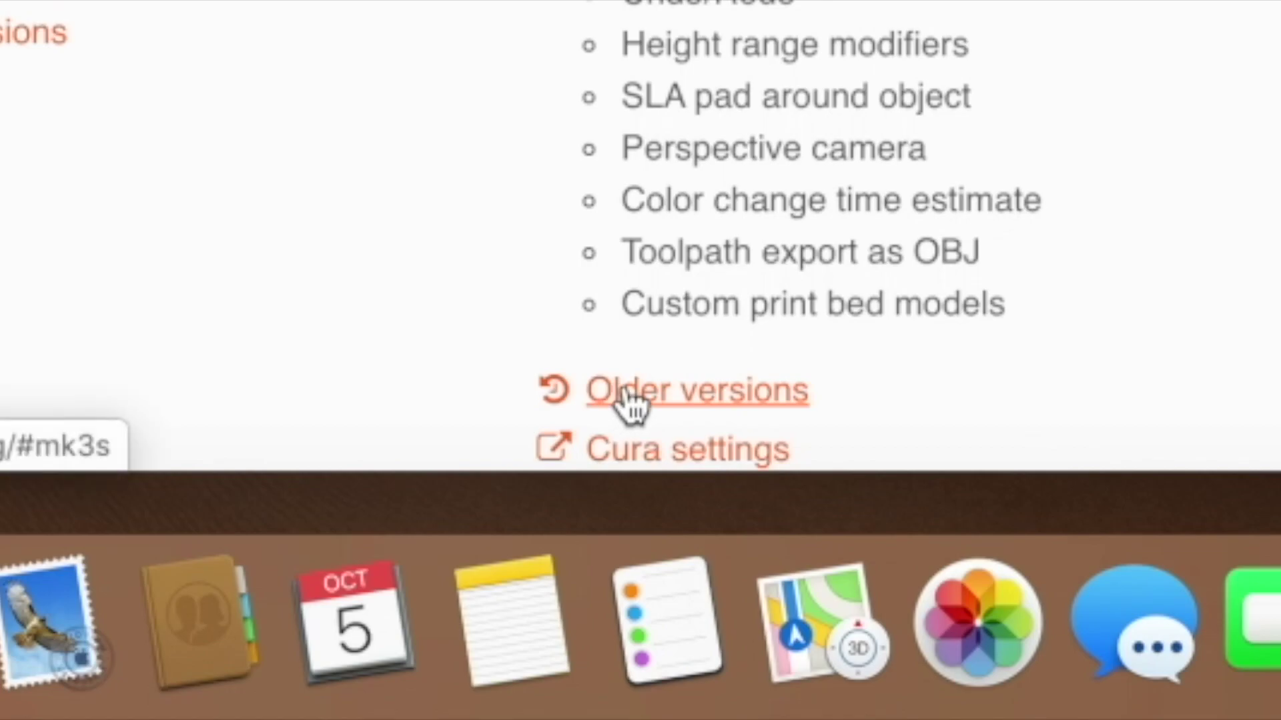
left_click(625, 393)
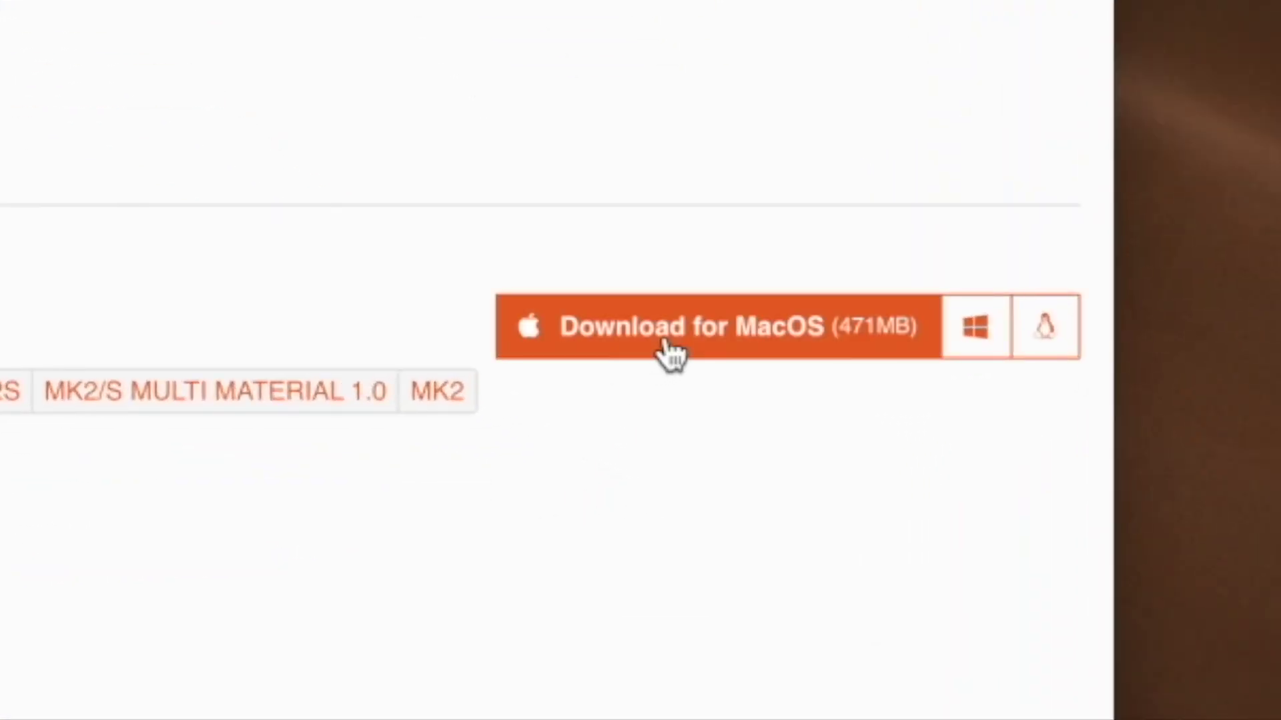
left_click(667, 350)
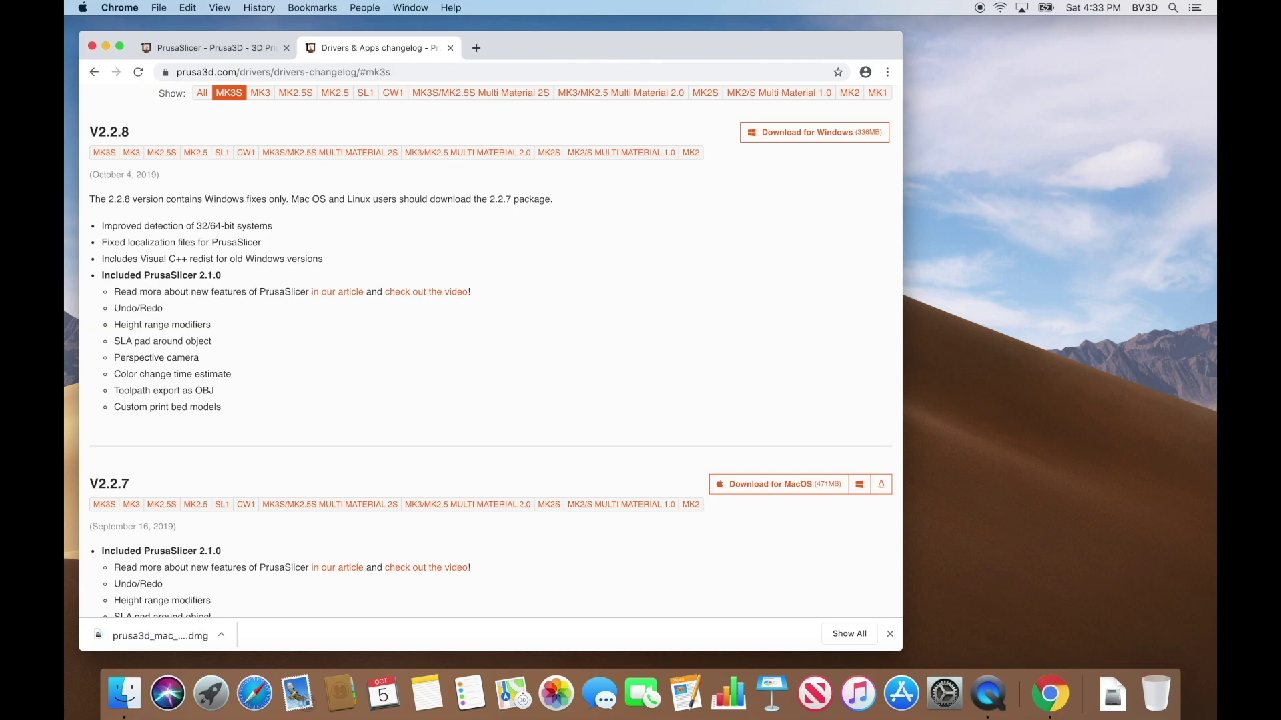
Step: Open the downloaded prusa3d_mac_2_2_7.dmg and install Original Prusa Drivers into Applications, authorizing with the administrator's name and password
key("super+h")
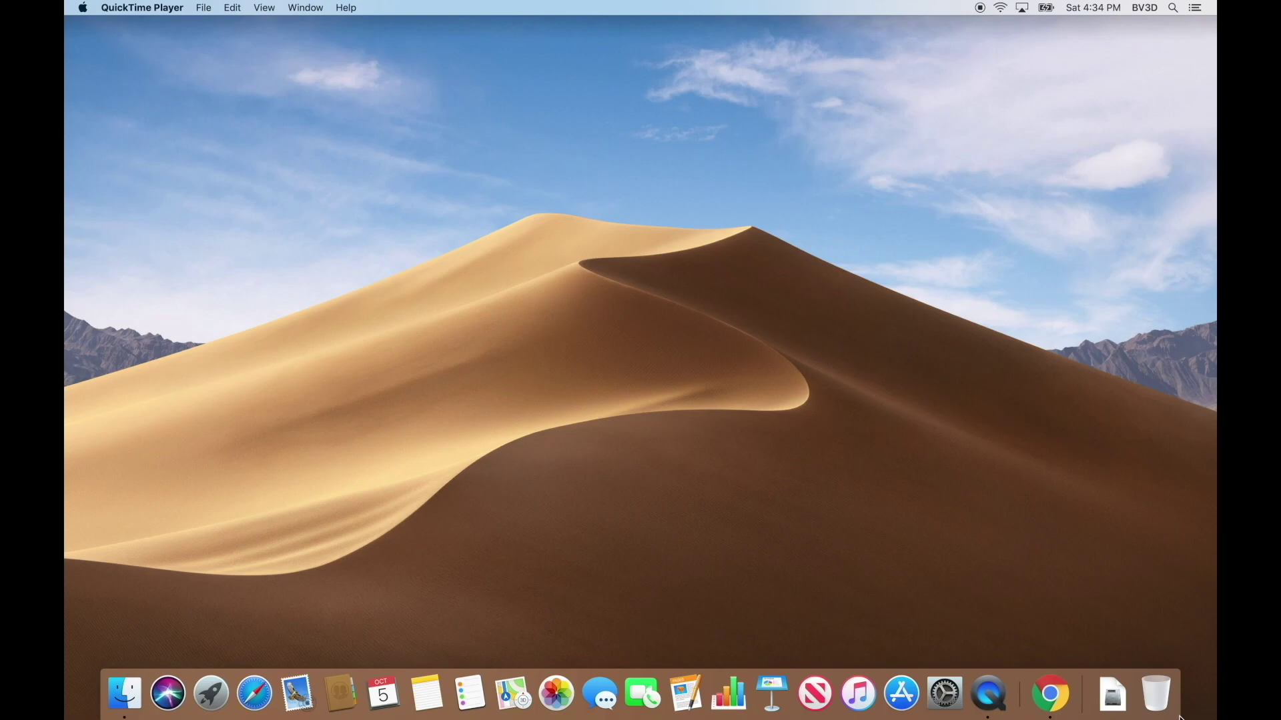
left_click(1120, 699)
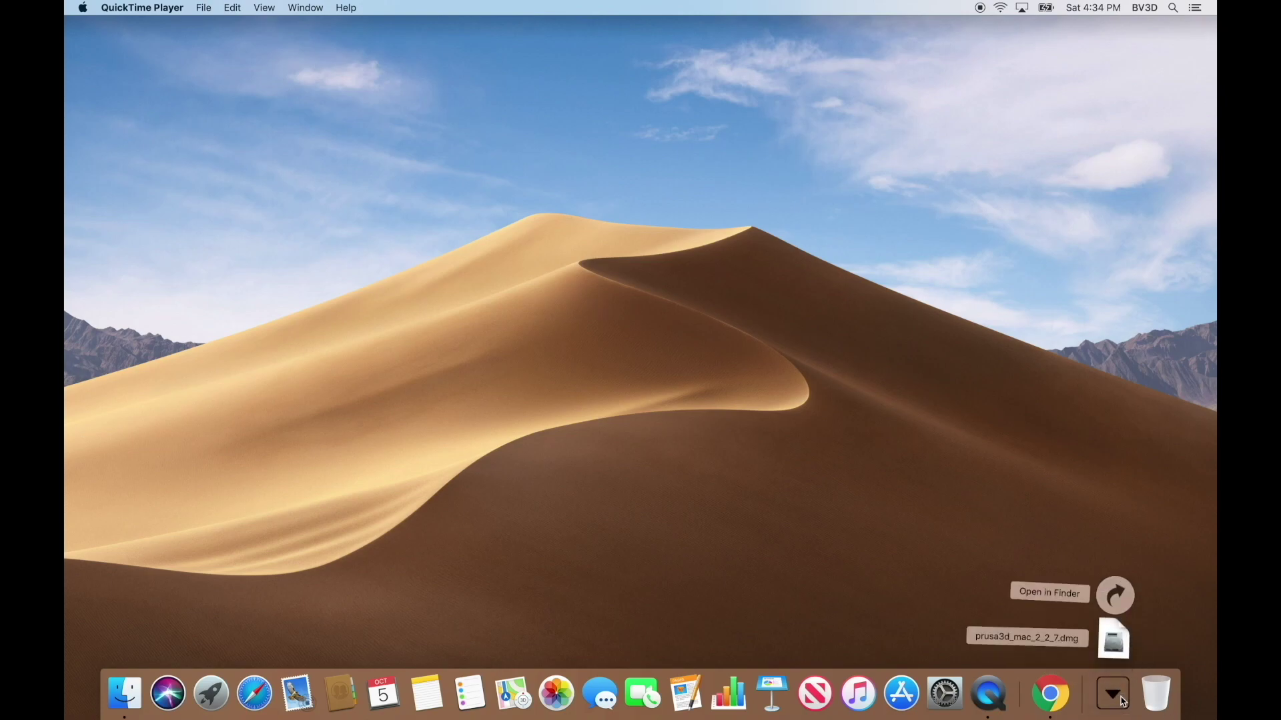
left_click(1114, 641)
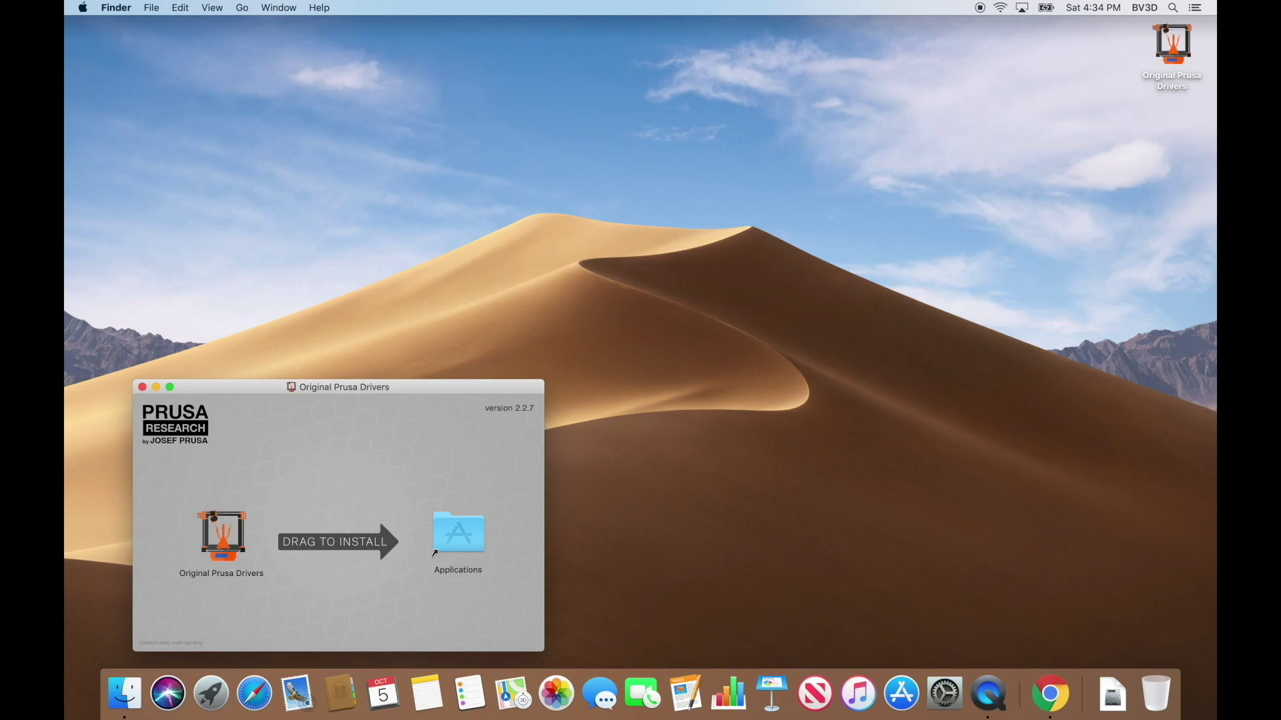
left_click_drag(222, 537, 452, 542)
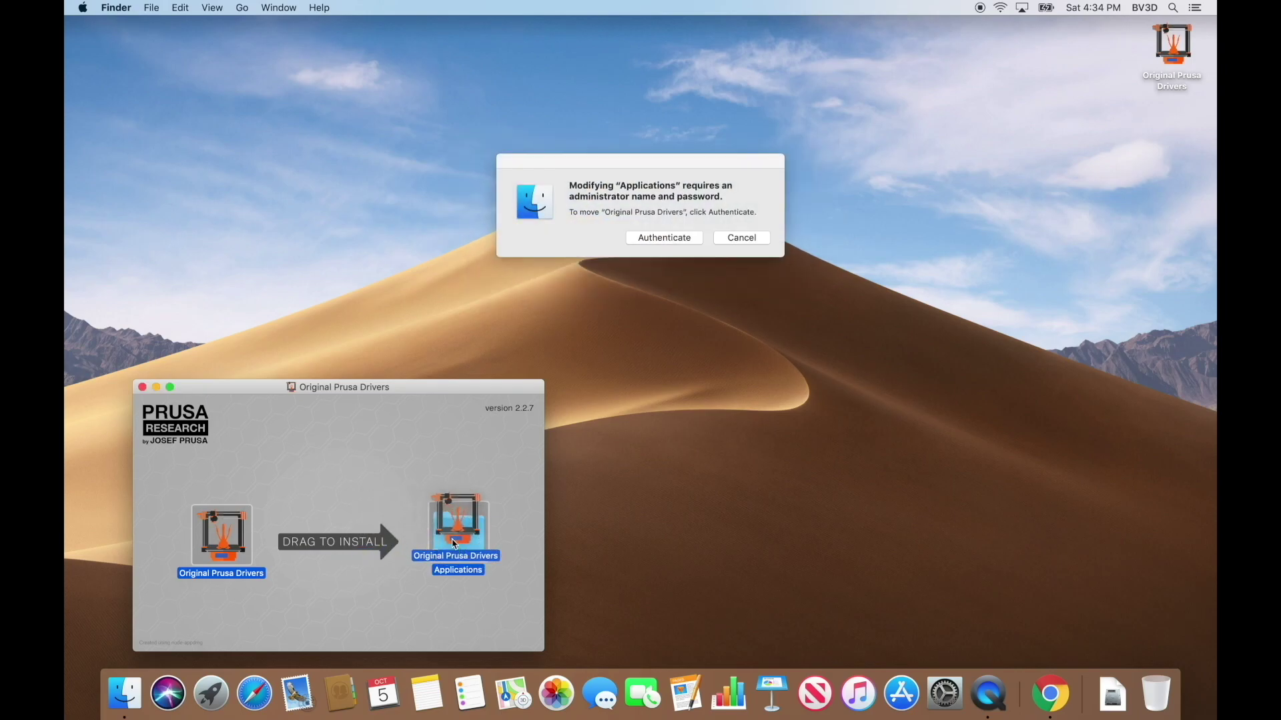
left_click(687, 244)
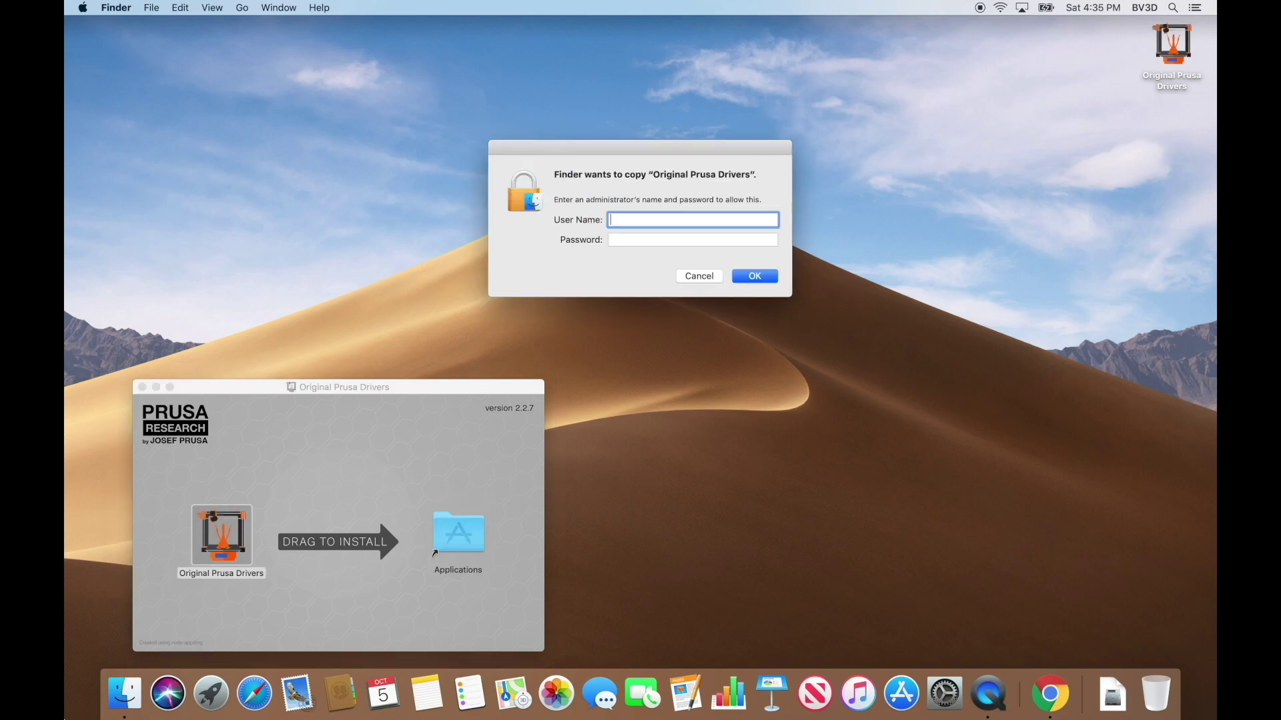
key("Return")
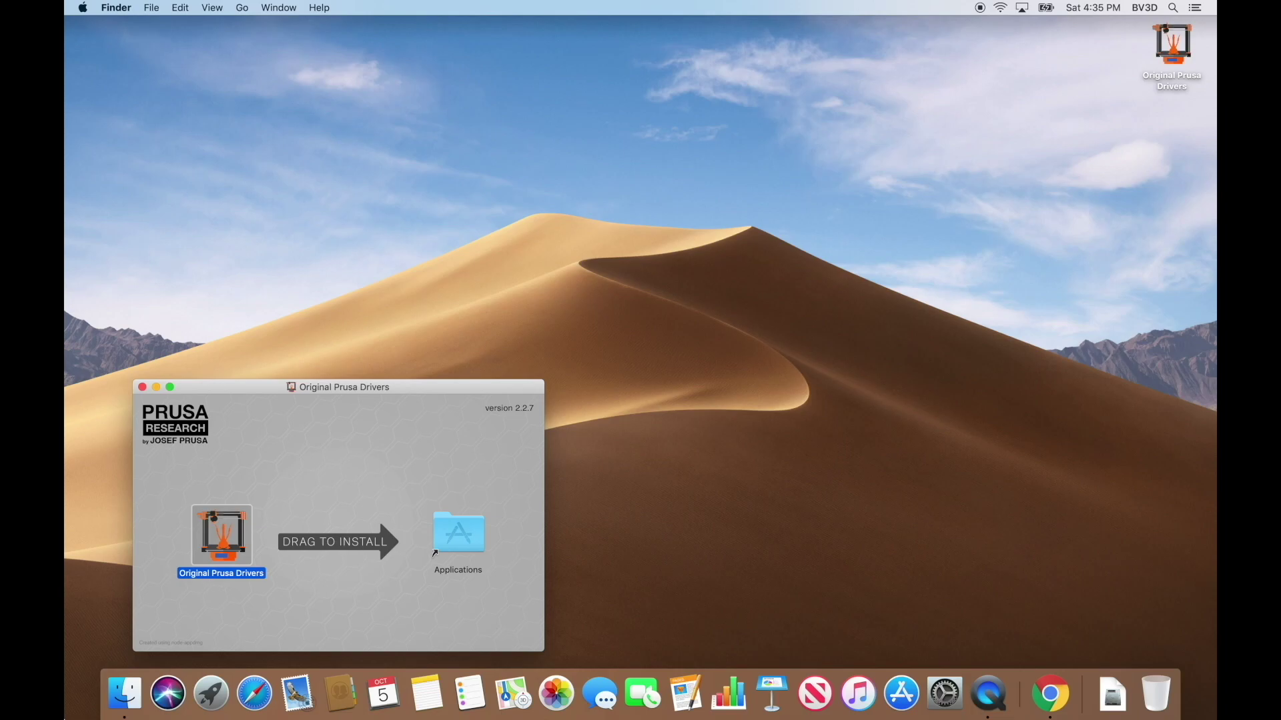
Step: Close the installer window, open the Applications folder and eject the Original Prusa Drivers disk image
key("super+w")
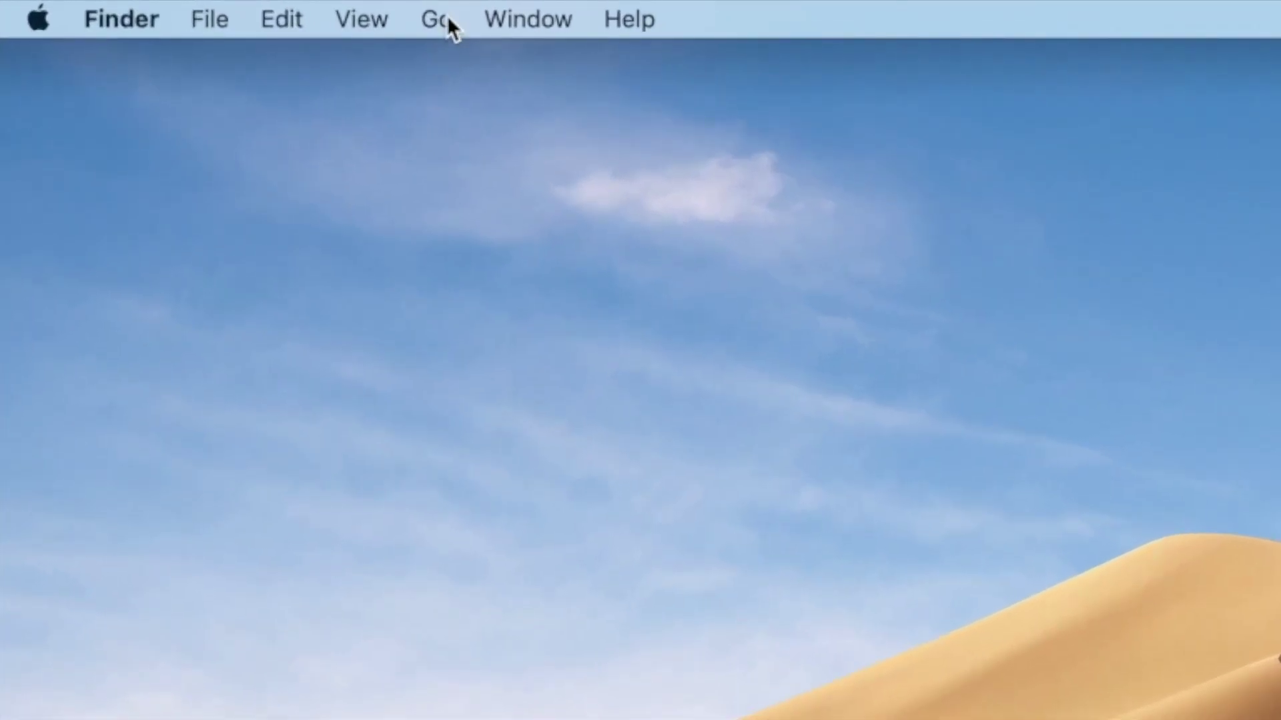
left_click(446, 17)
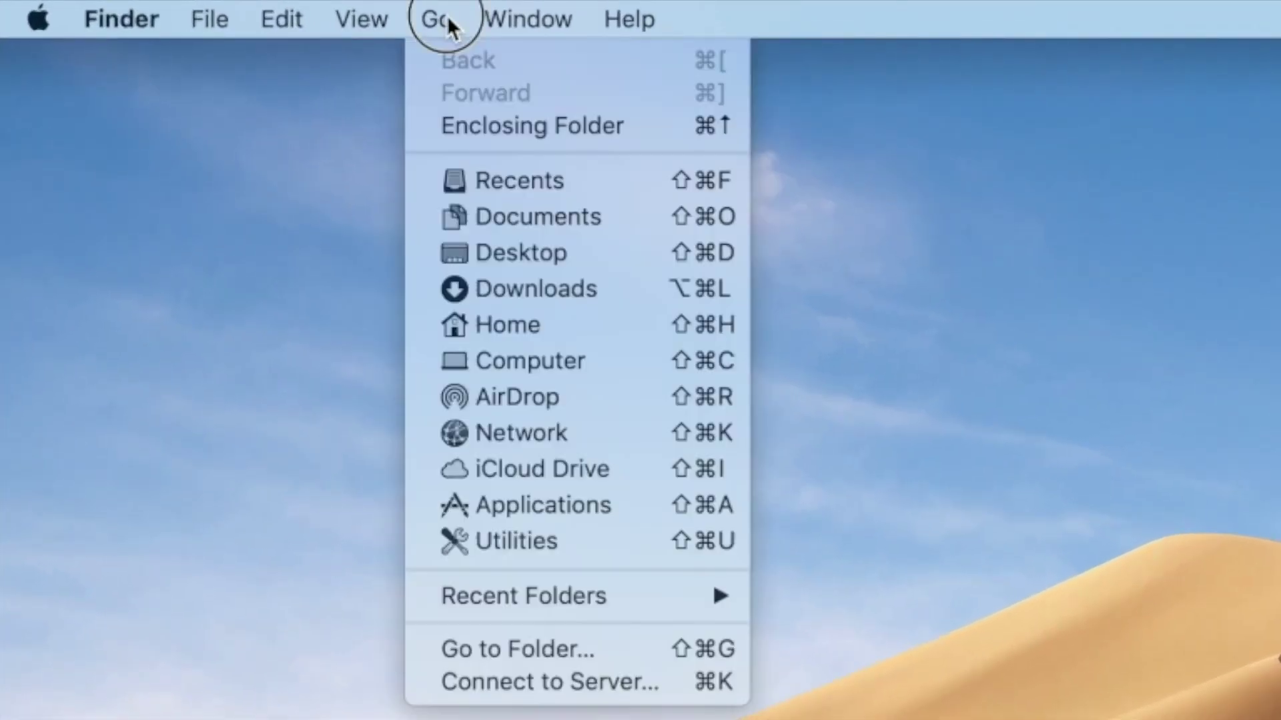
left_click(531, 503)
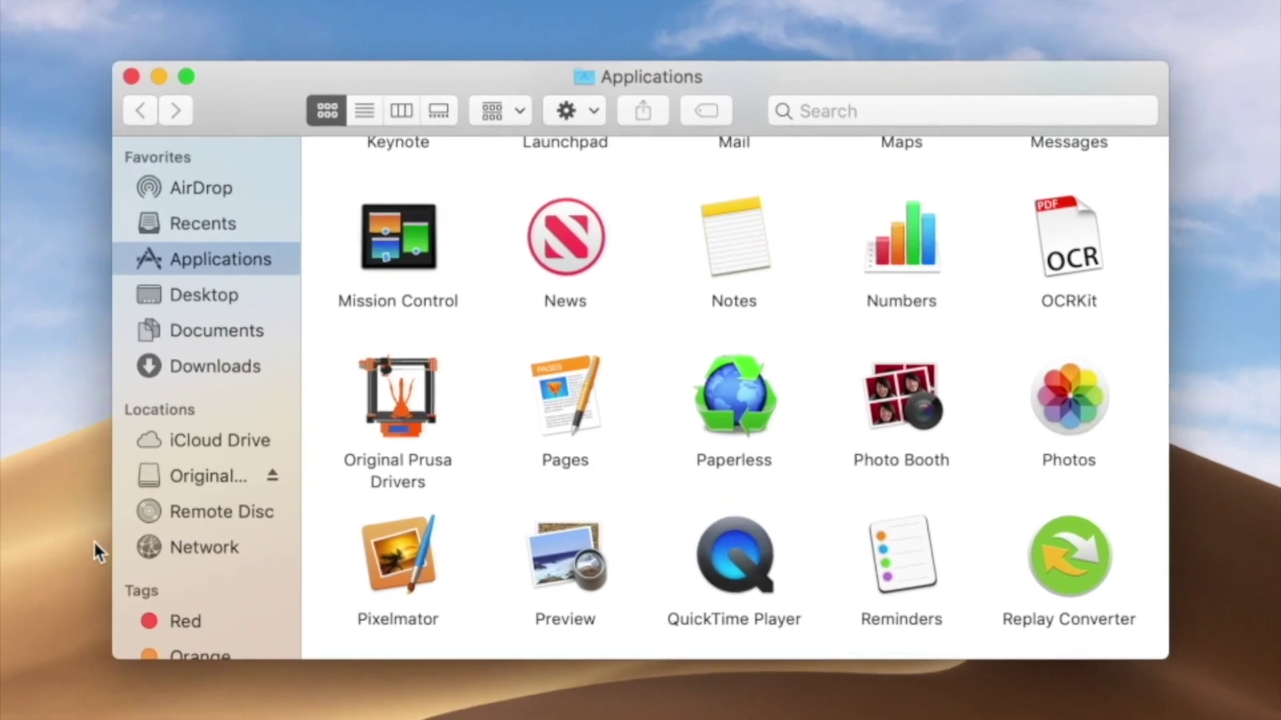
left_click(272, 477)
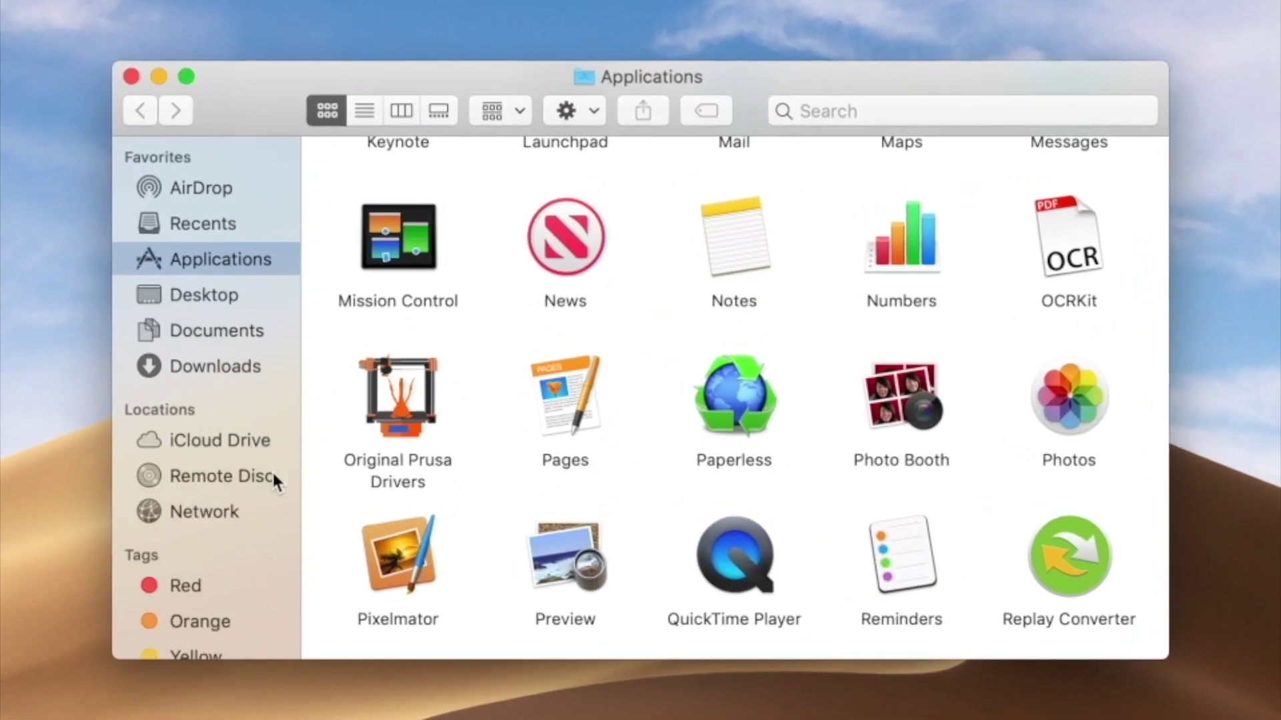
Step: Add PrusaSlicer from the Original Prusa Drivers folder in Applications to the Dock and close the folder window
double_click(408, 464)
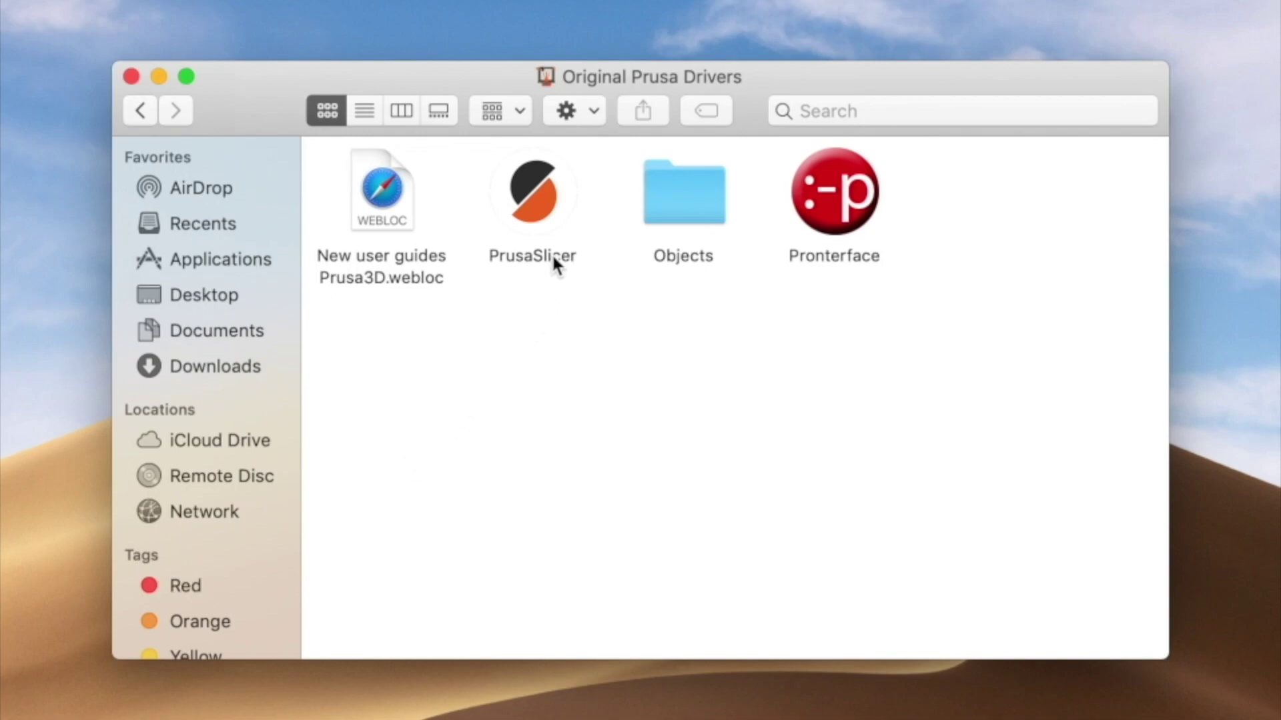
left_click_drag(551, 254, 1280, 719)
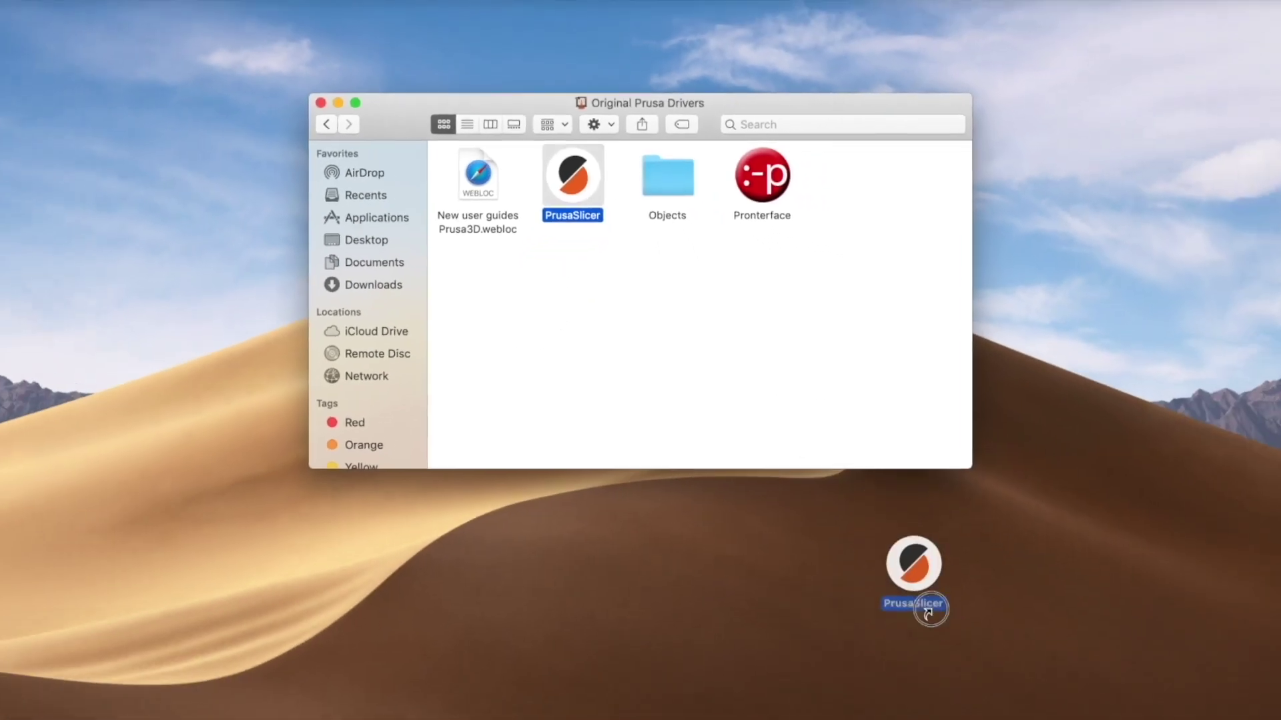
left_click_drag(987, 639, 996, 694)
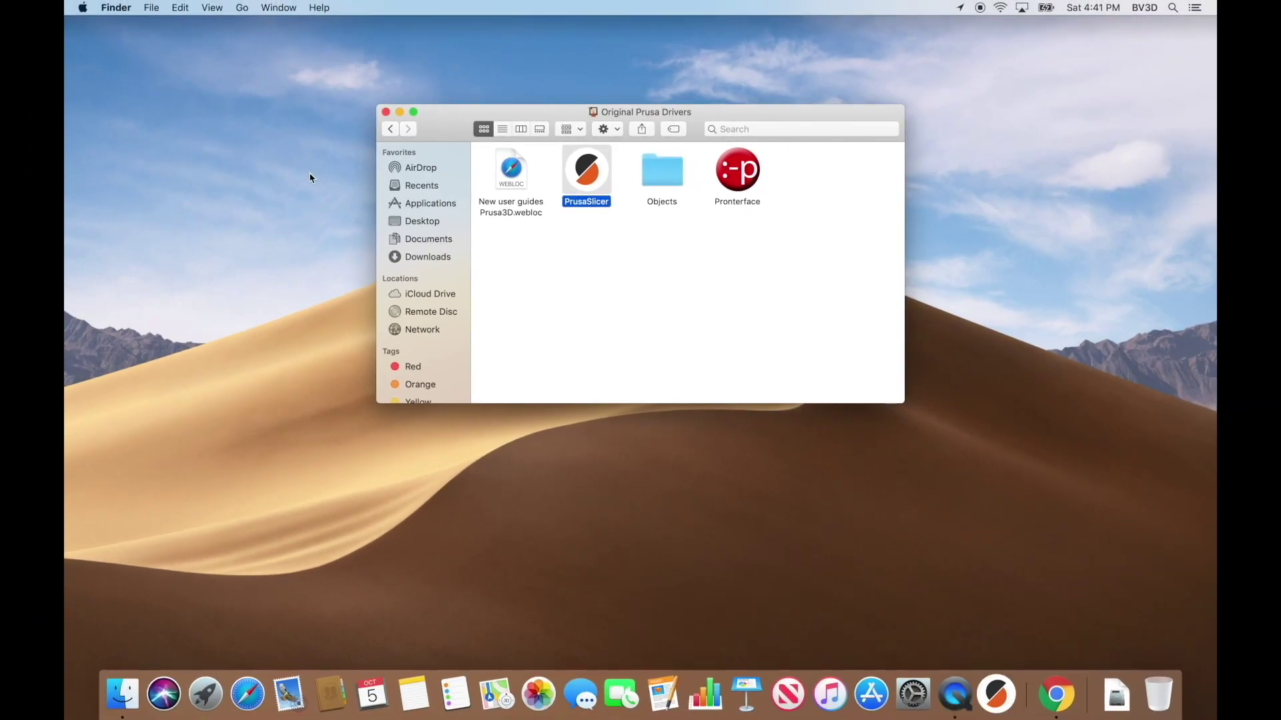
left_click(386, 112)
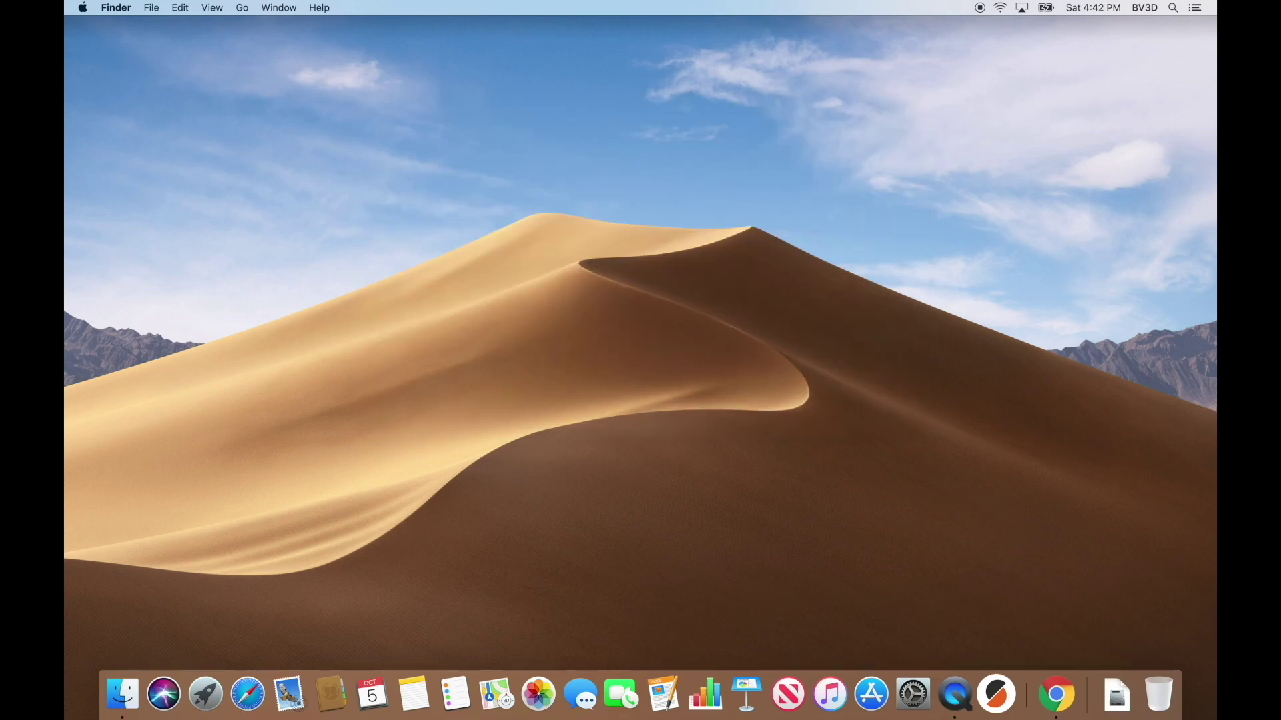
Step: Launch PrusaSlicer and choose the Original Prusa i3 MK3 with 0.4 mm nozzle instead of the MK3S, without adding the SL1
left_click(996, 694)
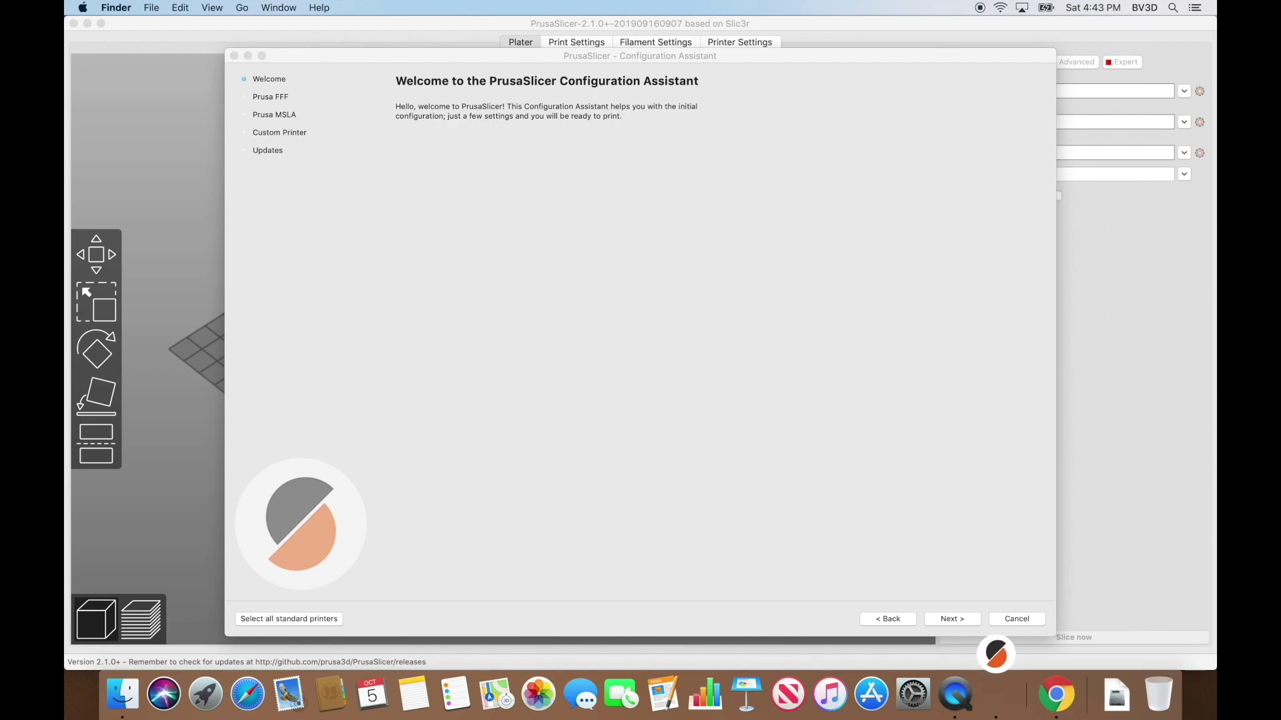
left_click(951, 619)
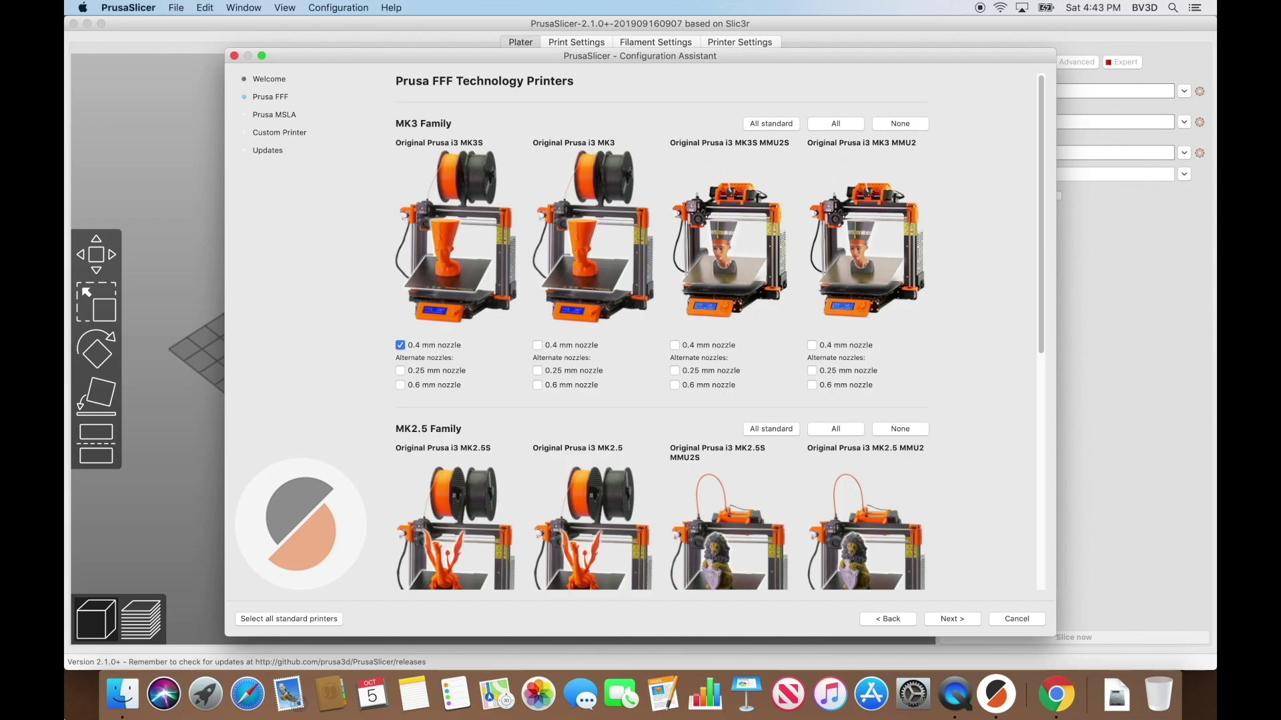
left_click(400, 346)
left_click(537, 346)
left_click(972, 620)
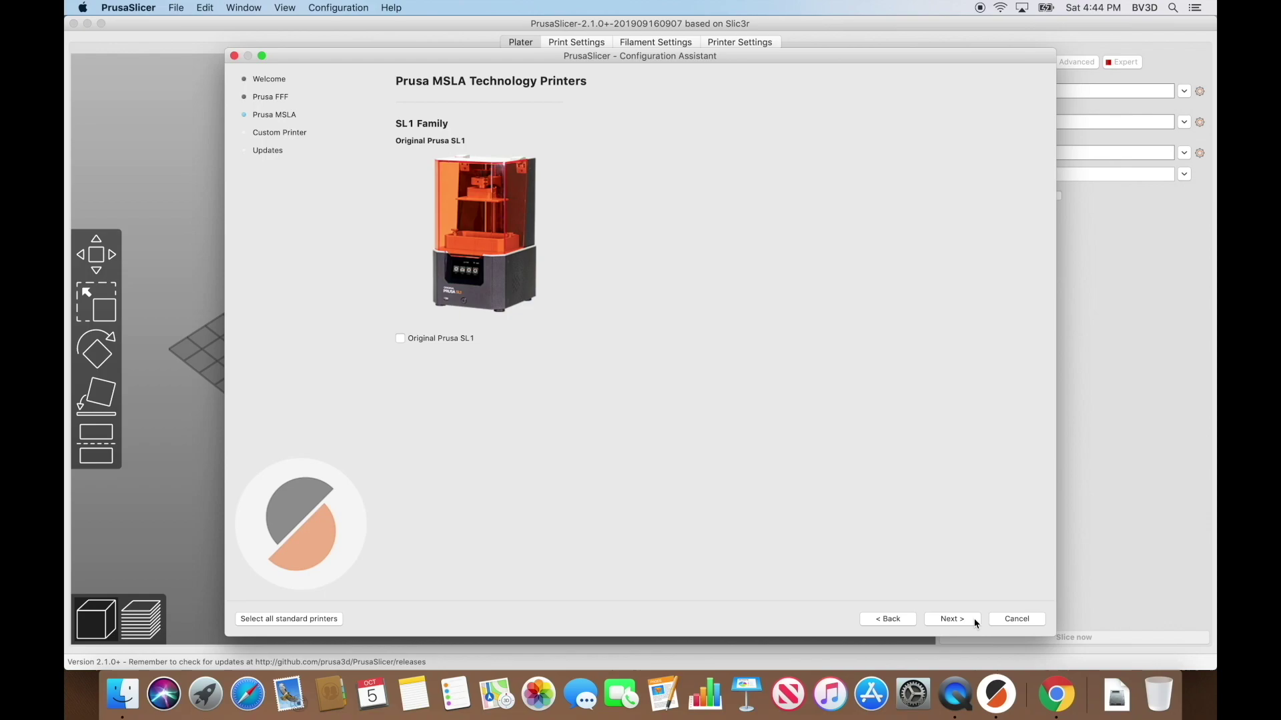
left_click(974, 623)
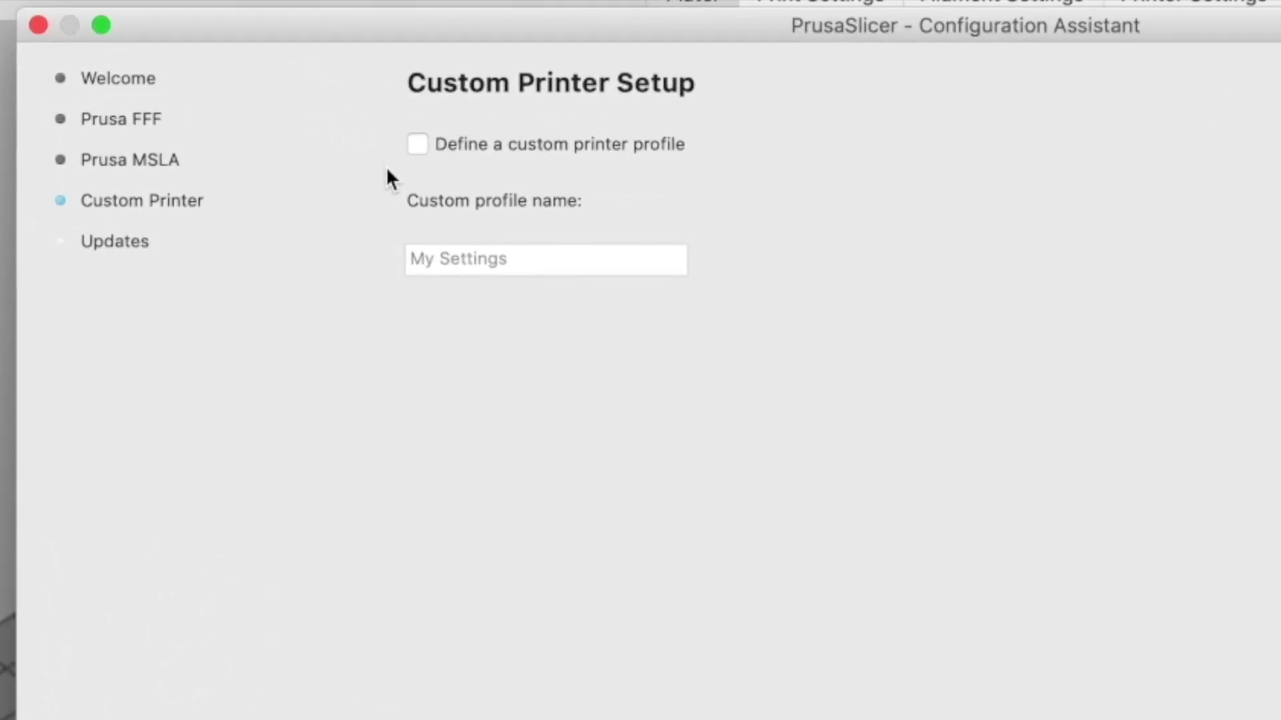
Step: Define a custom printer profile named Ender 3 and set its firmware type to Marlin
left_click(418, 145)
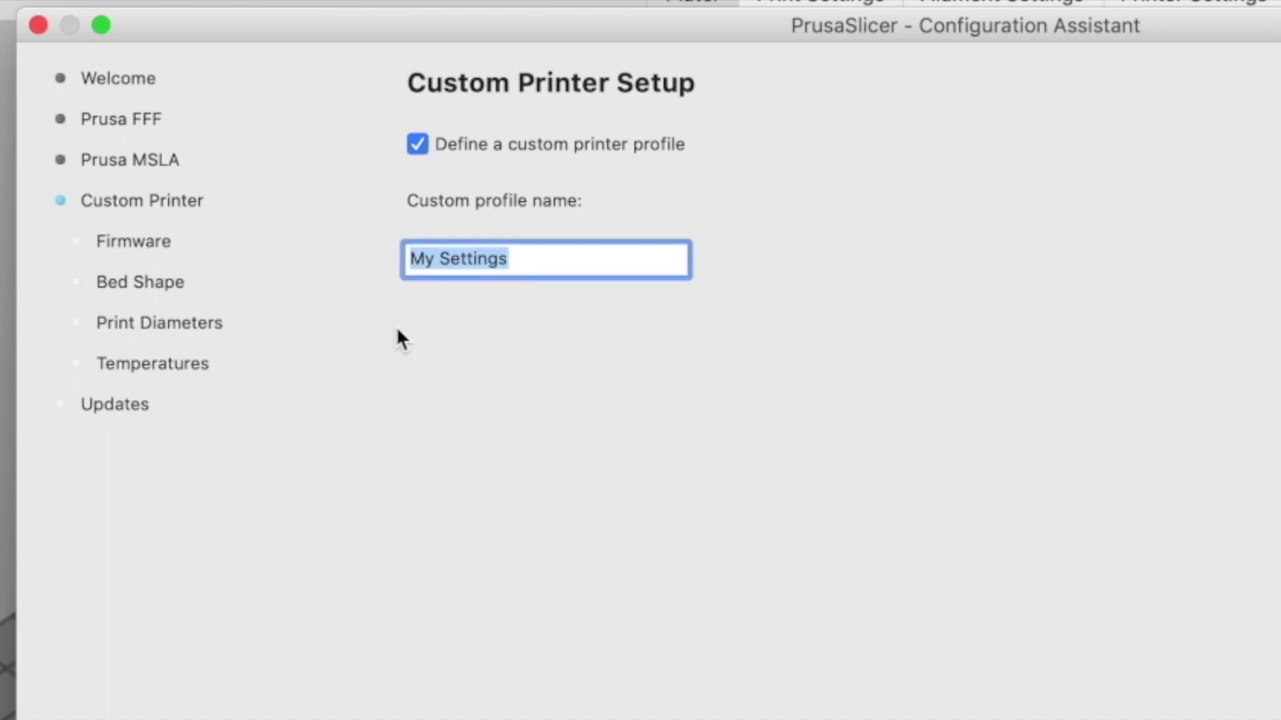
type("Ender 3")
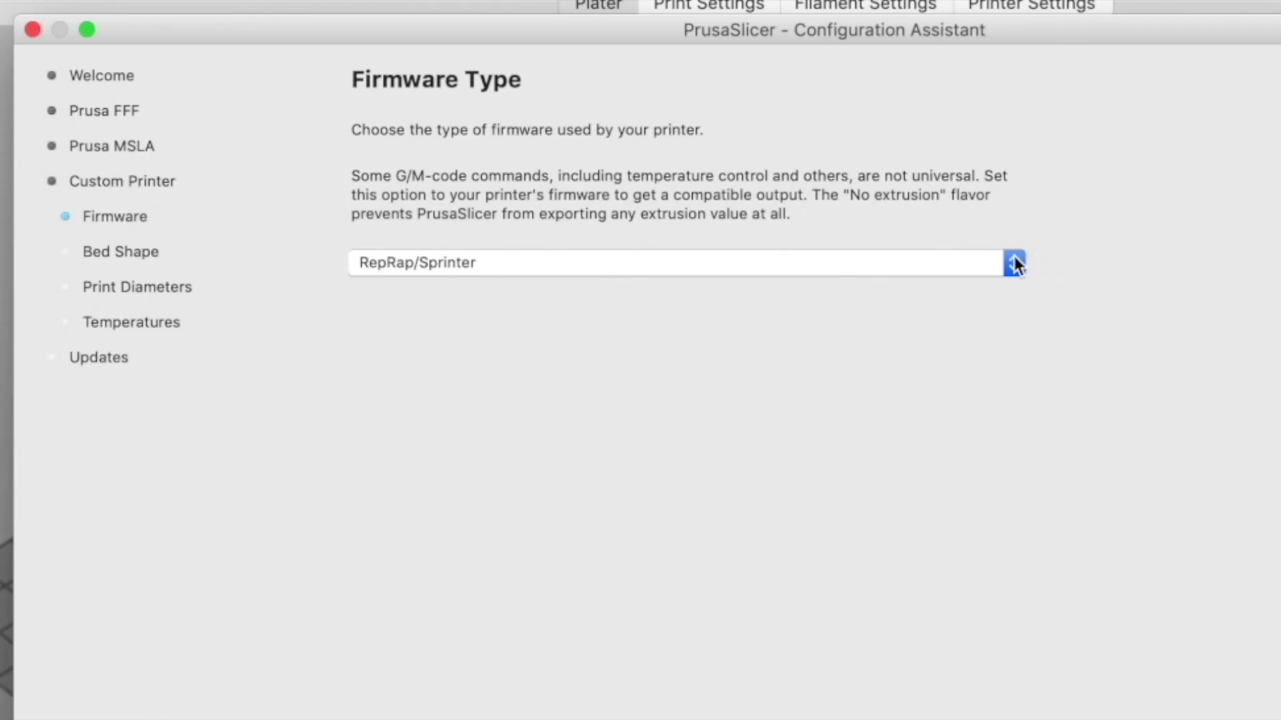
left_click(1014, 264)
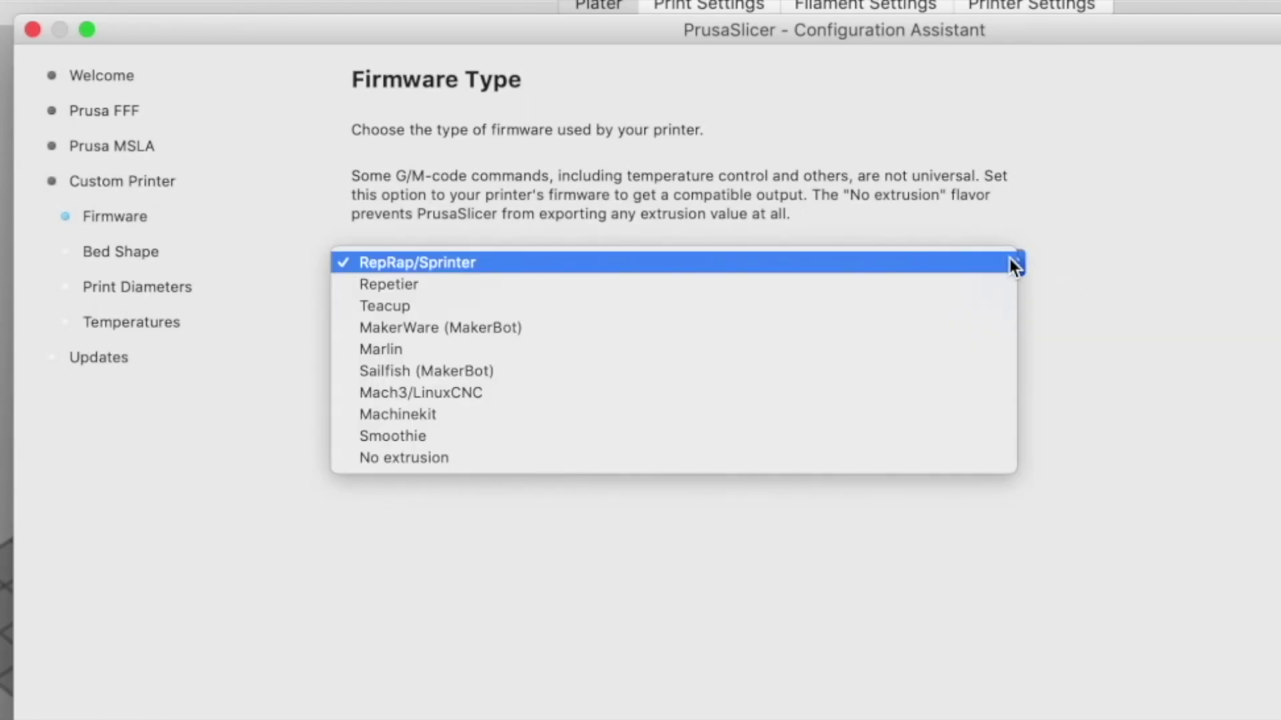
left_click(799, 349)
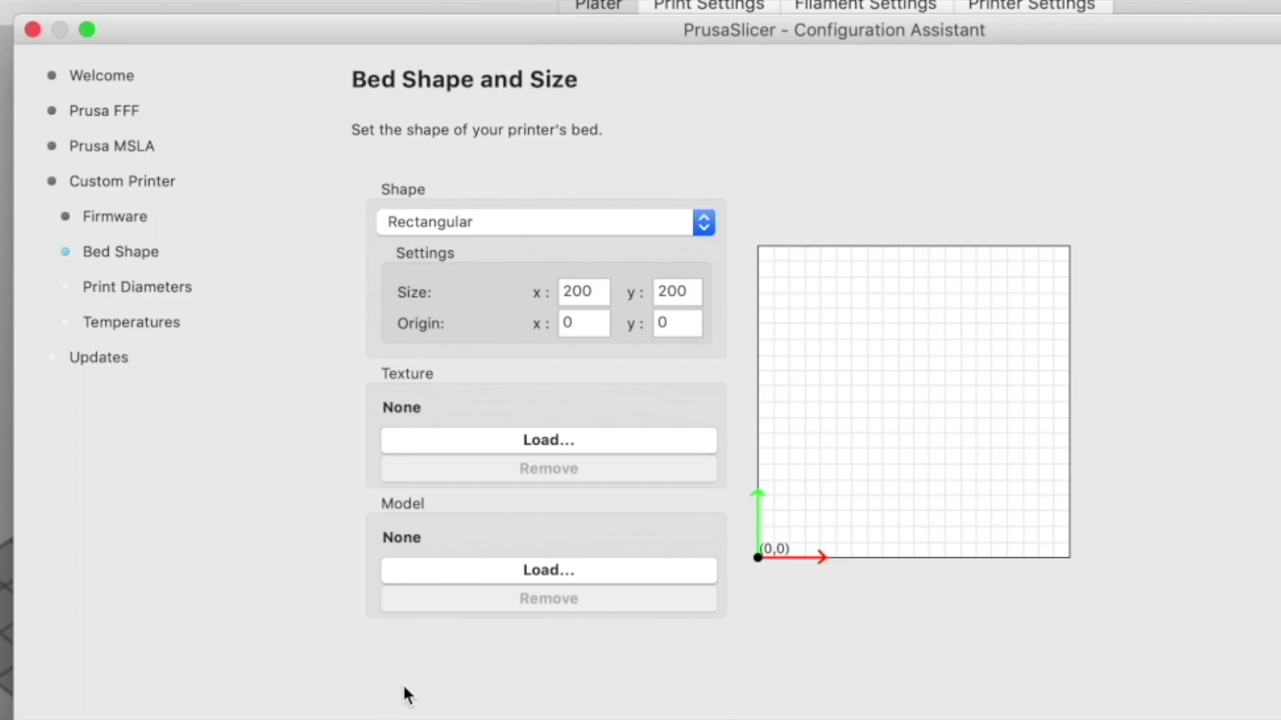
Step: Set the rectangular bed size to 220 in x and 220 in y and continue to the print diameters
double_click(580, 292)
type("220")
double_click(677, 291)
type("220")
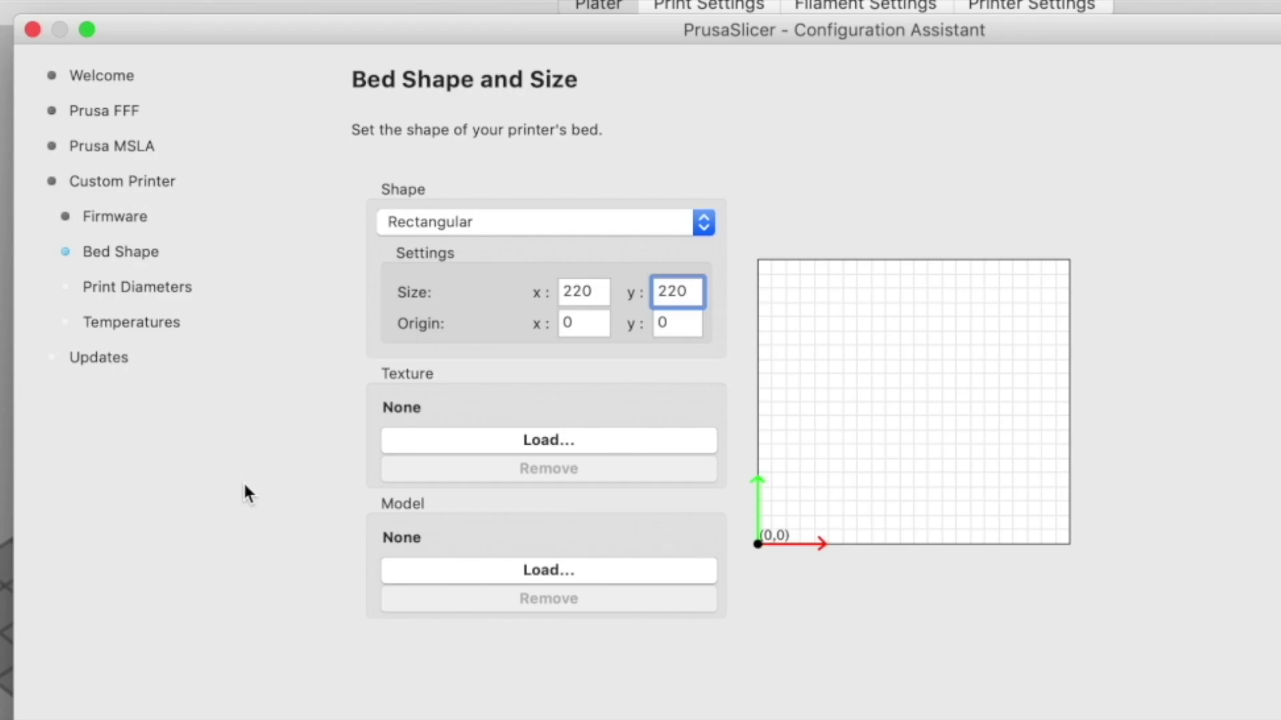
key("Return")
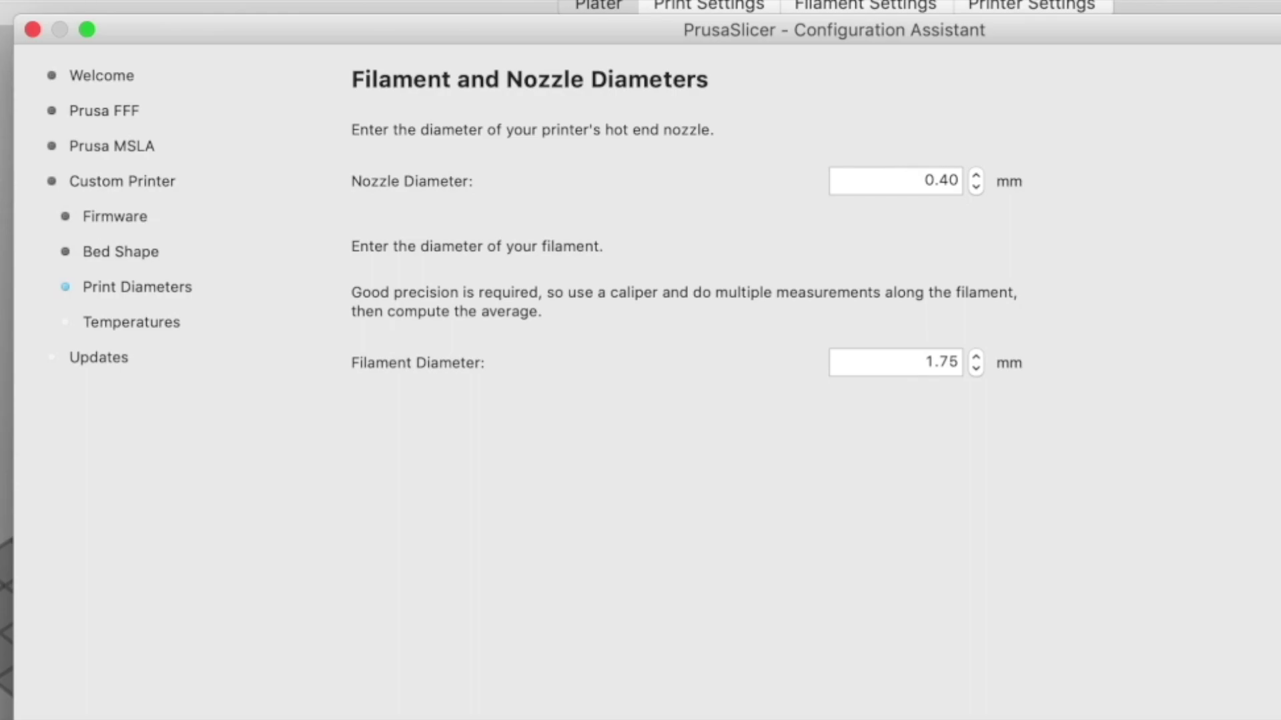
Step: Accept the print diameters, temperatures and automatic update options, and finish the Configuration Assistant
key("Return")
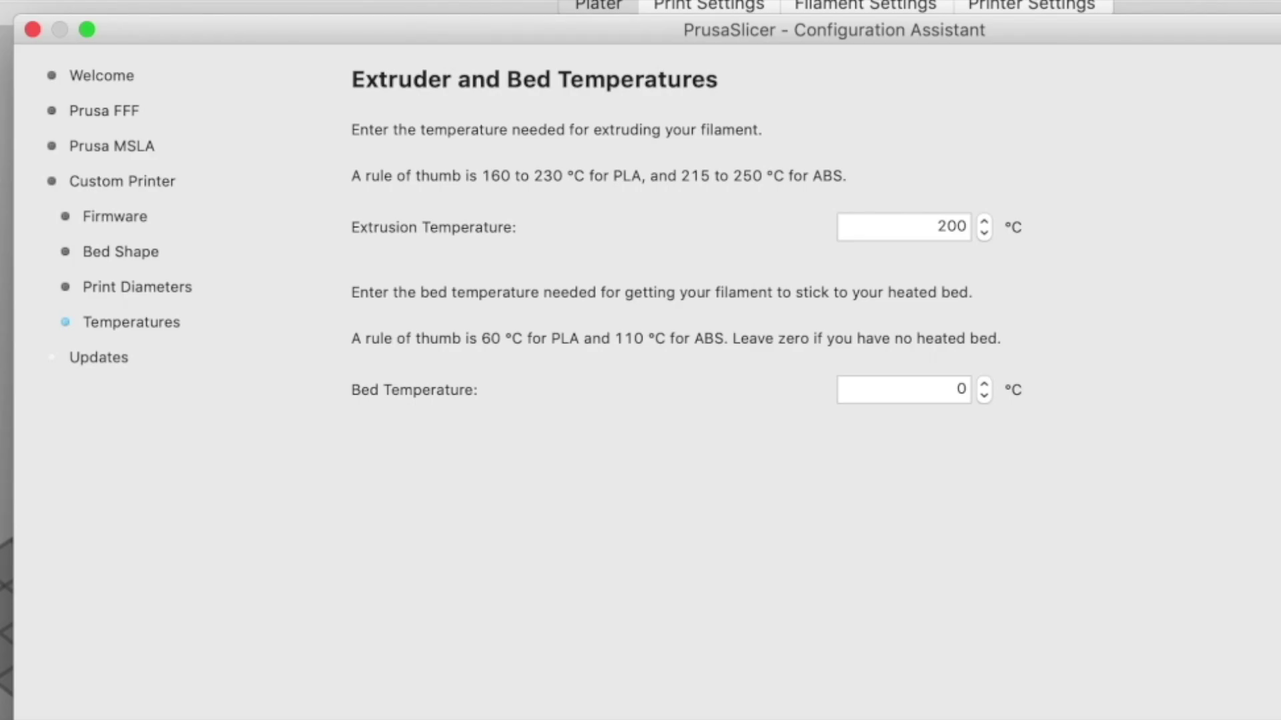
key("Return")
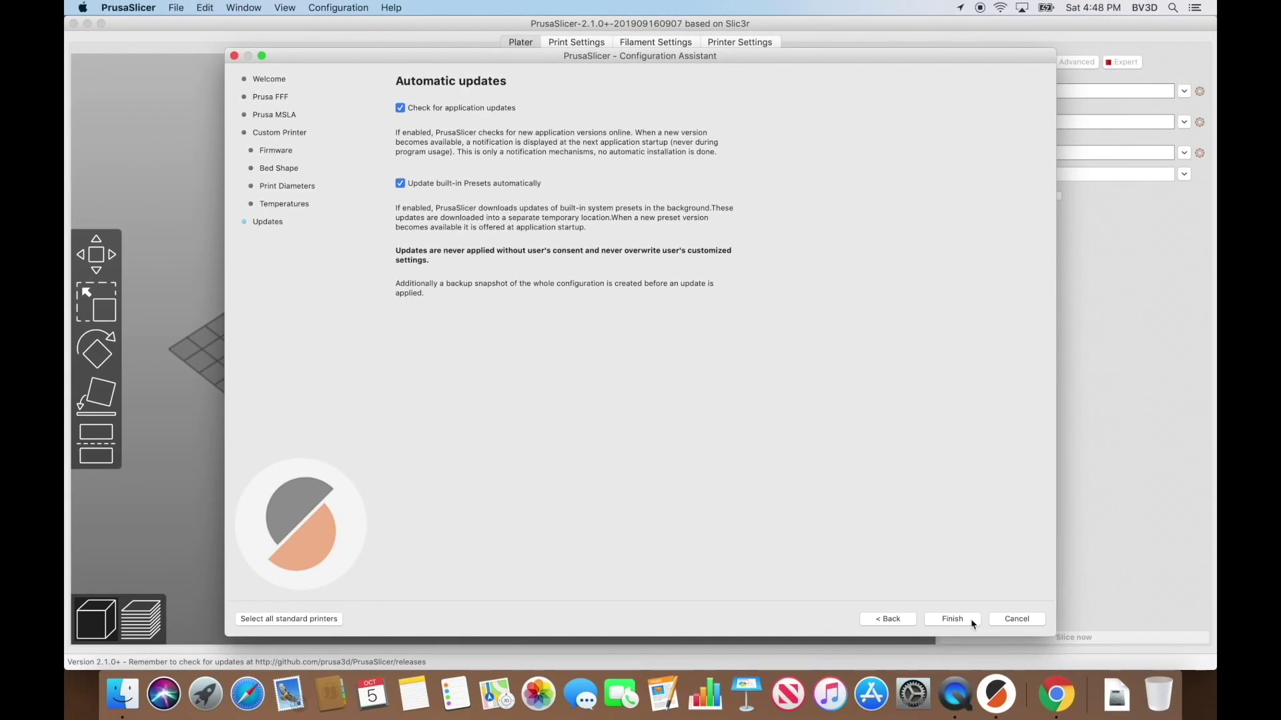
left_click(952, 619)
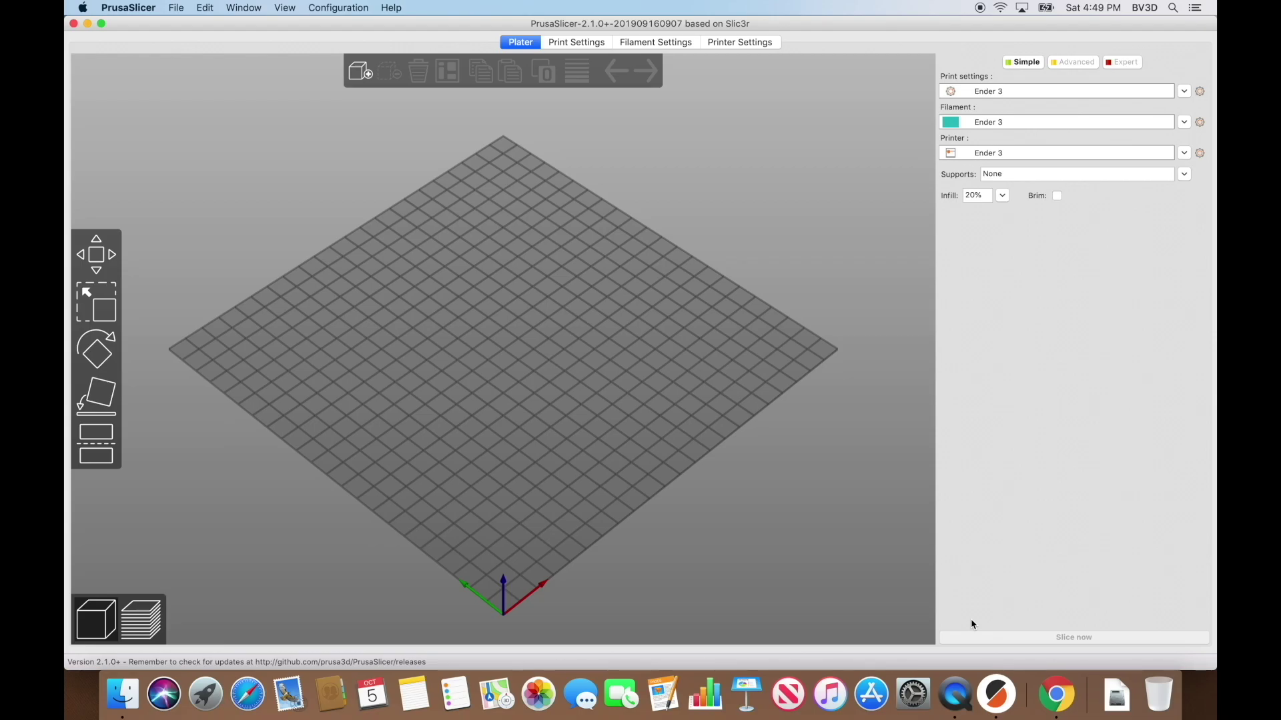
Step: Select the Ender 3 printer preset and open its printer settings in Expert mode
left_click(1187, 154)
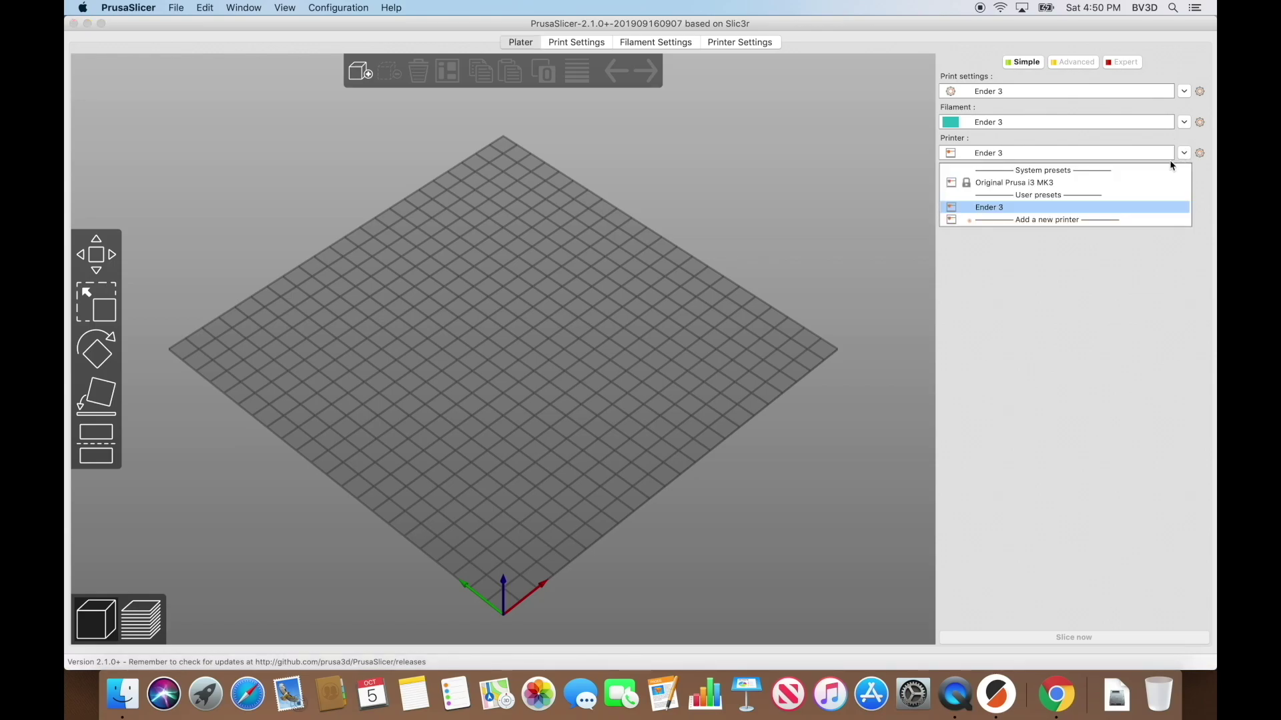
left_click(1078, 210)
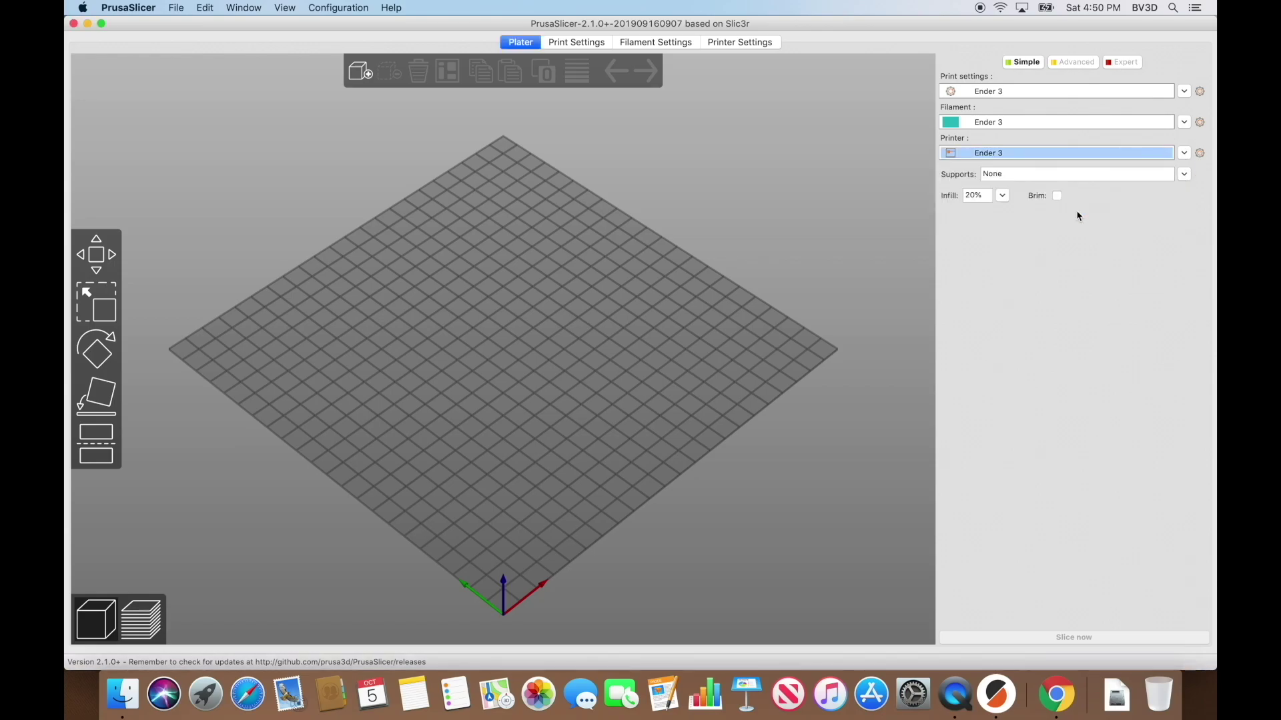
left_click(1200, 153)
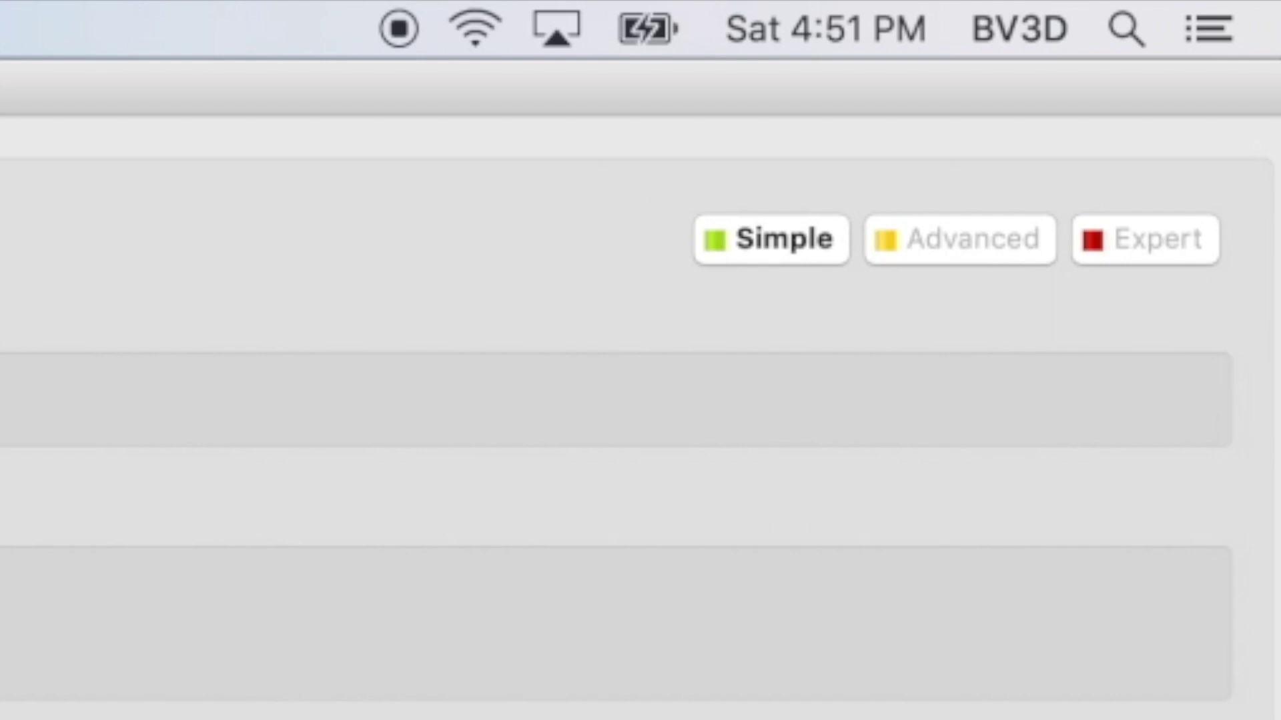
left_click(1161, 253)
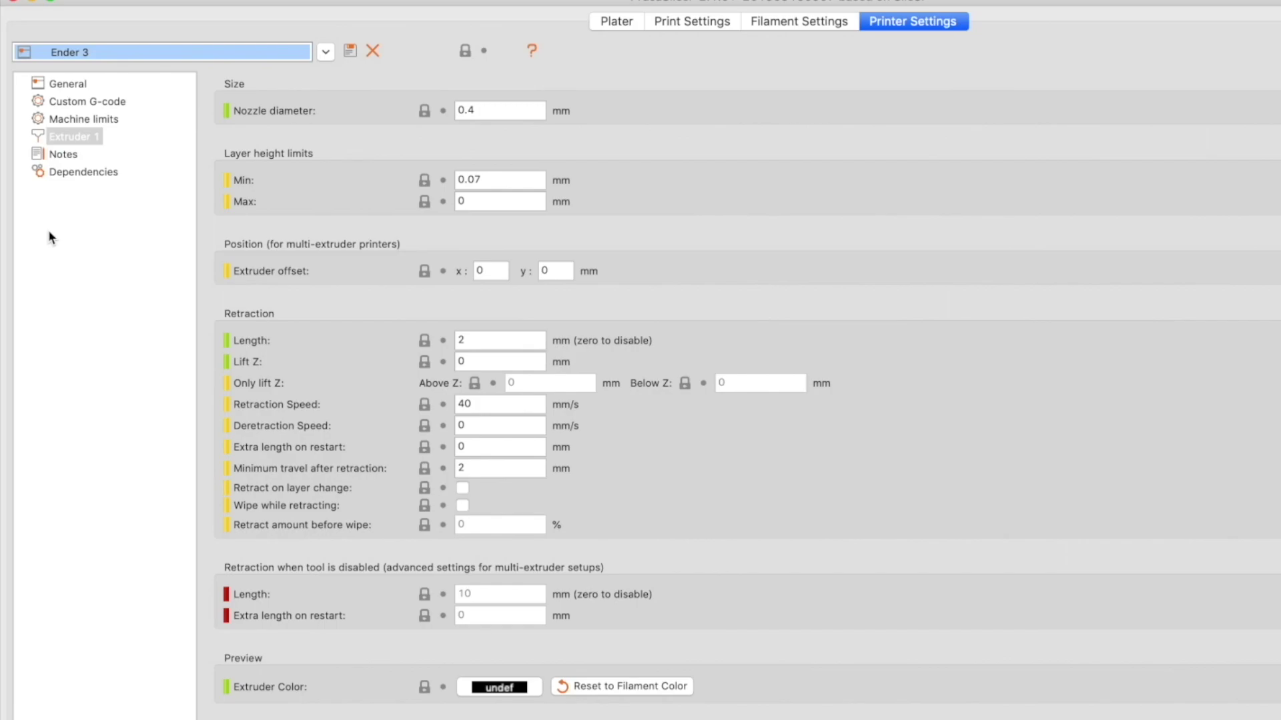
Step: In the general printer settings, set the max print height to 250 mm and disable stealth mode support and the variable layer height feature
left_click(60, 86)
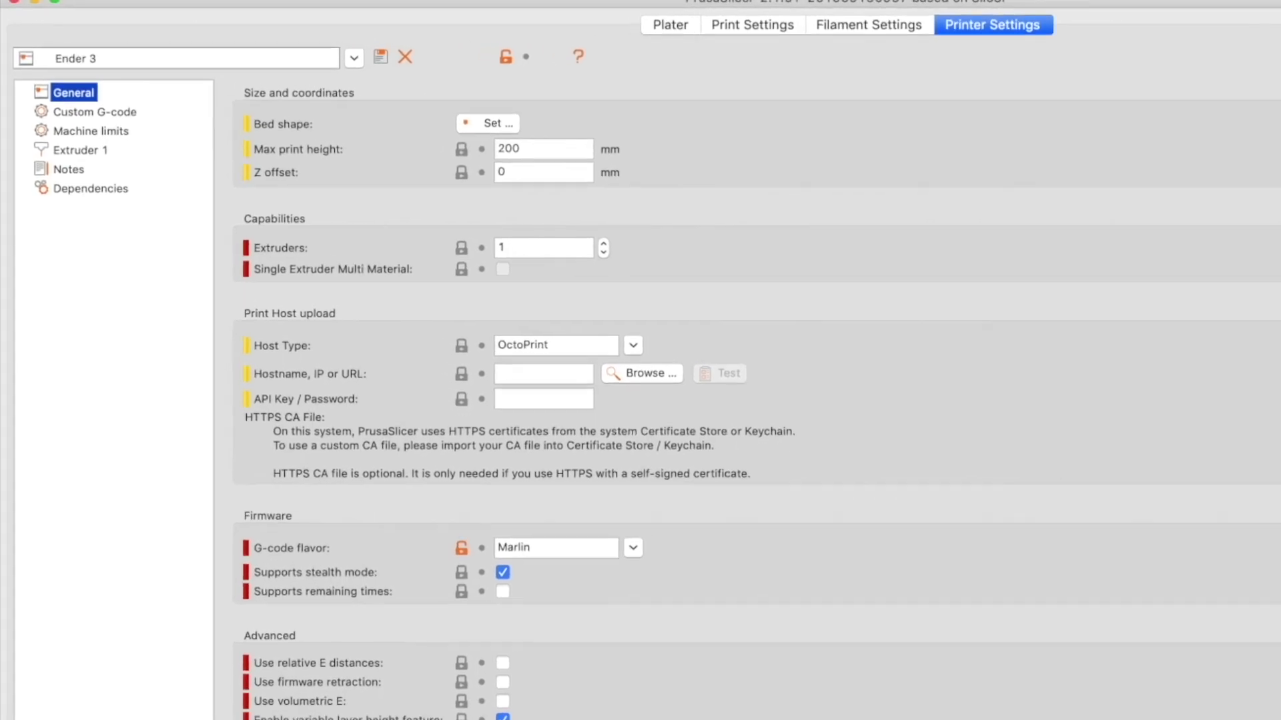
double_click(495, 135)
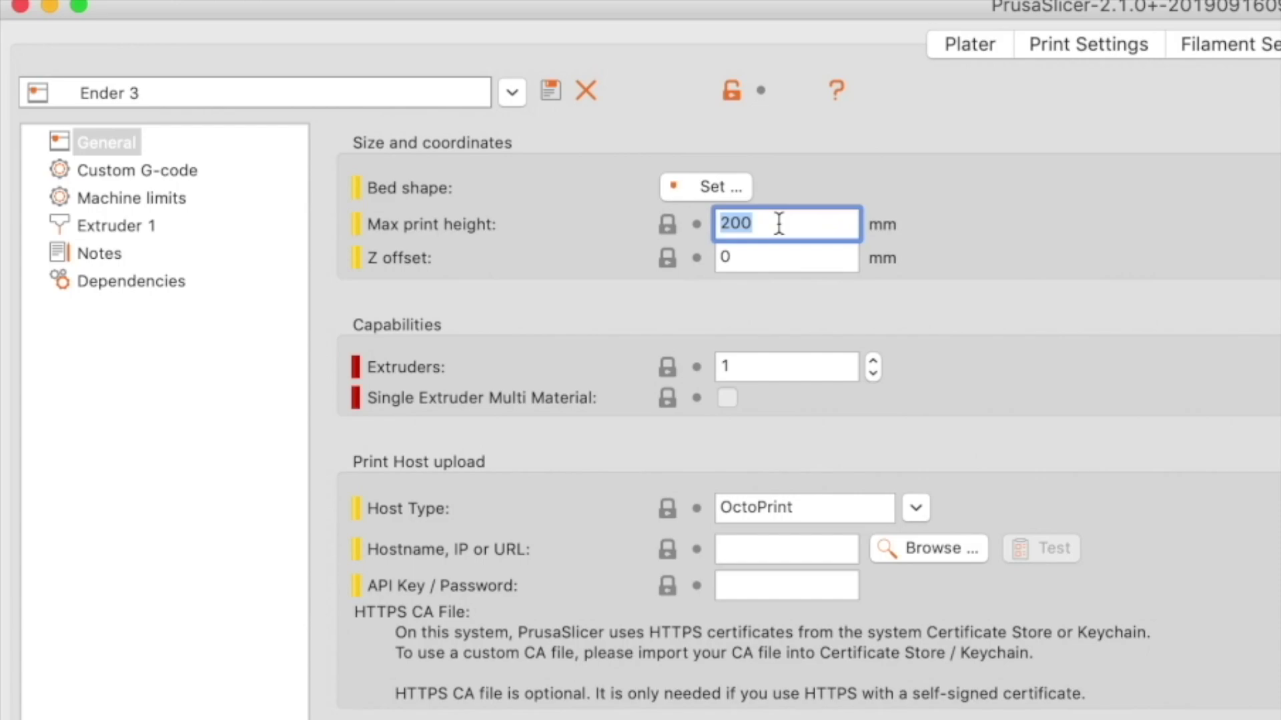
type("250")
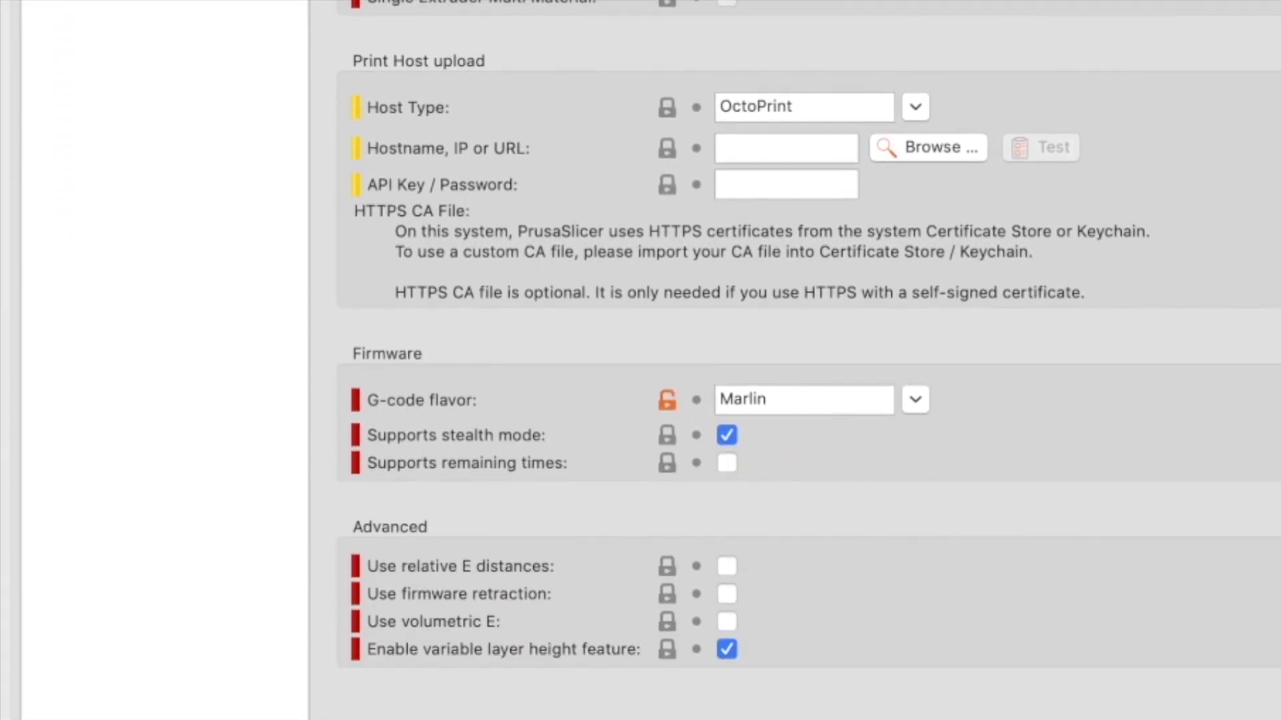
left_click(727, 414)
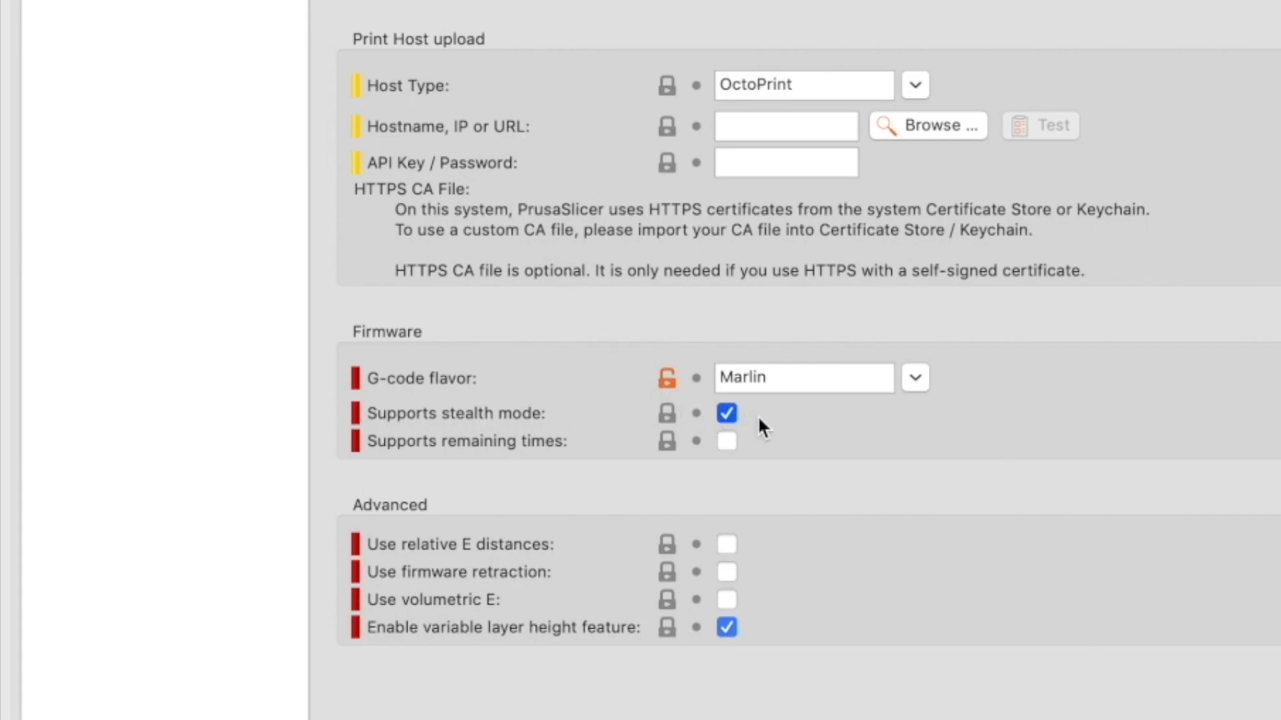
left_click(727, 628)
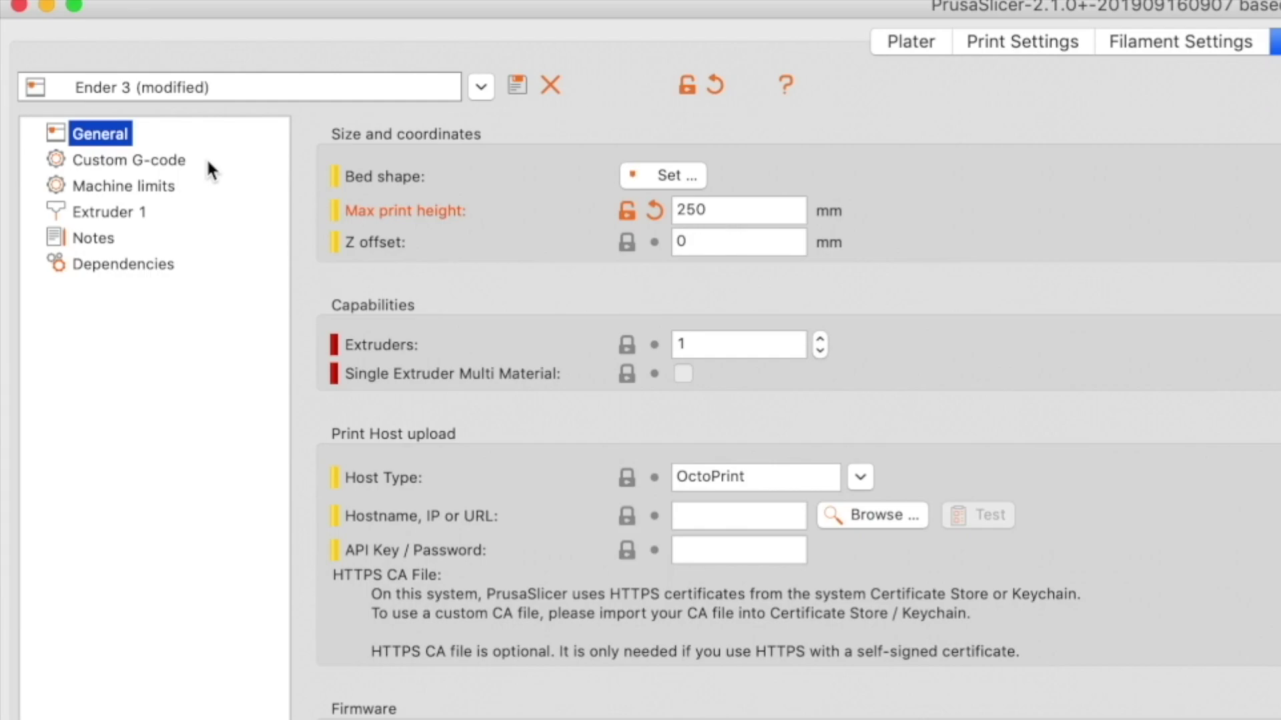
Step: Replace the default Start G-code with the copied Ender 3 start script that waits for temperatures, homes the axes and prints a prime line
left_click(207, 162)
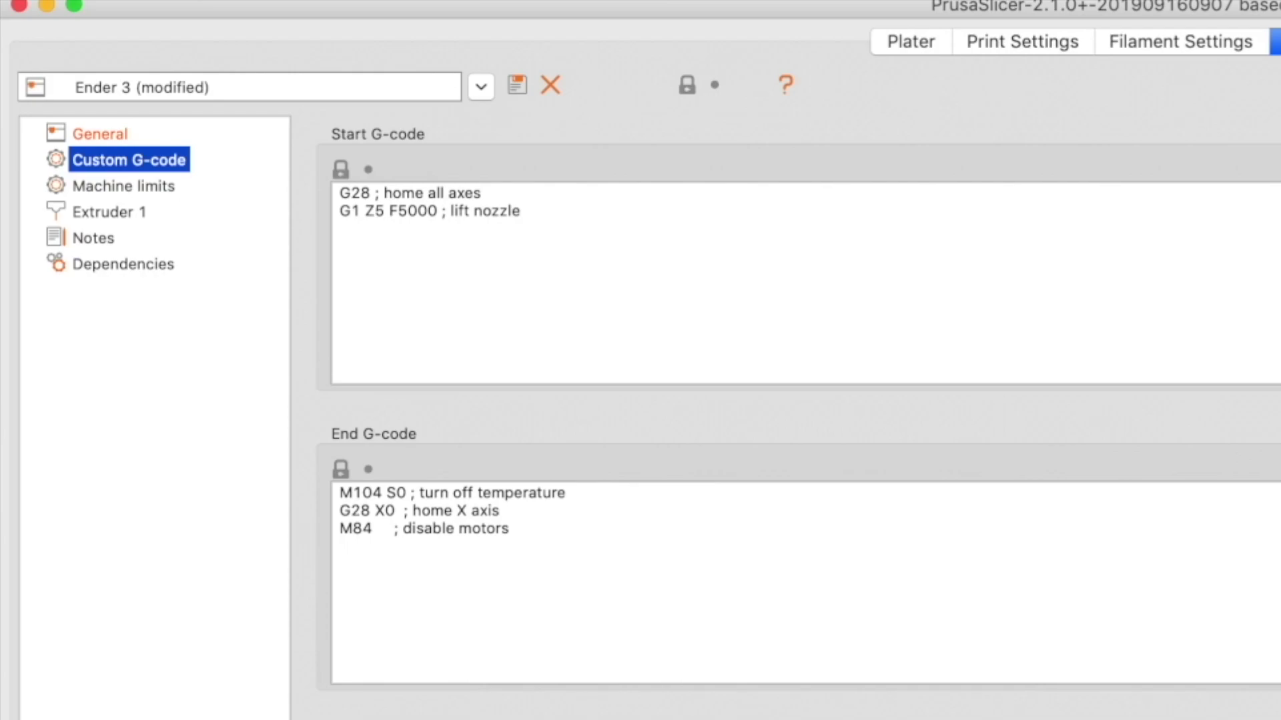
left_click_drag(361, 306, 208, 135)
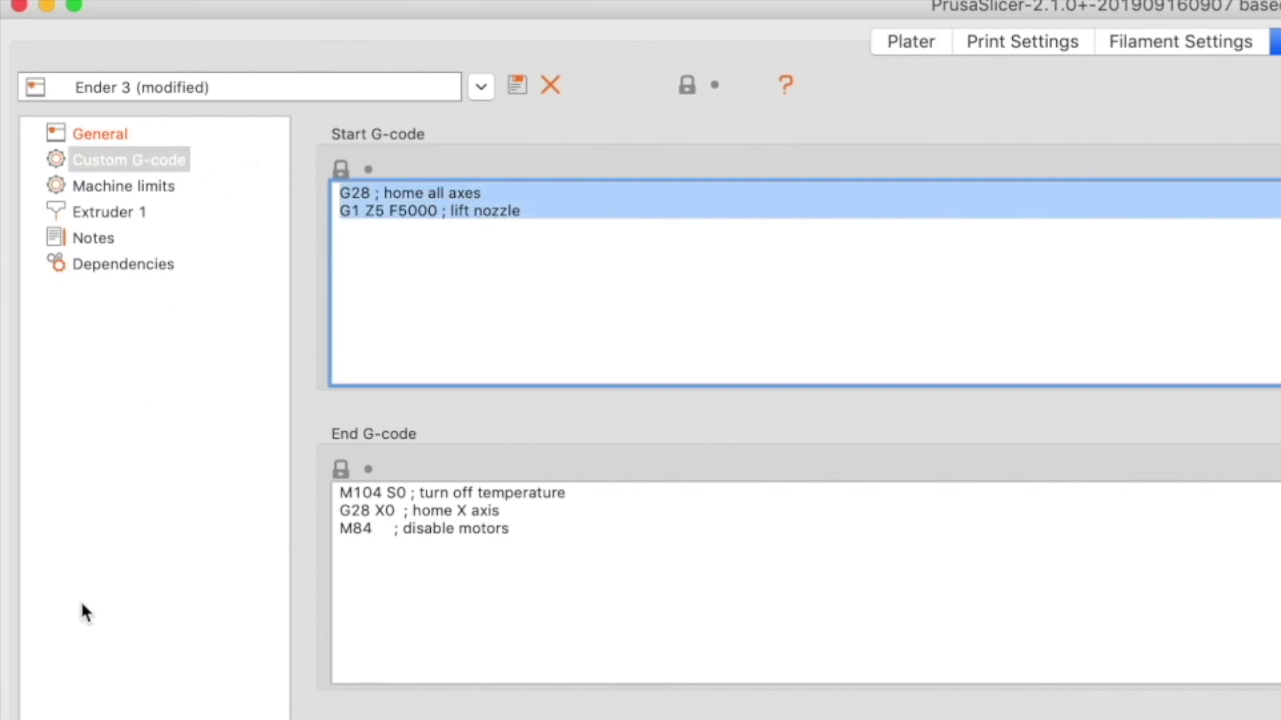
key("BackSpace")
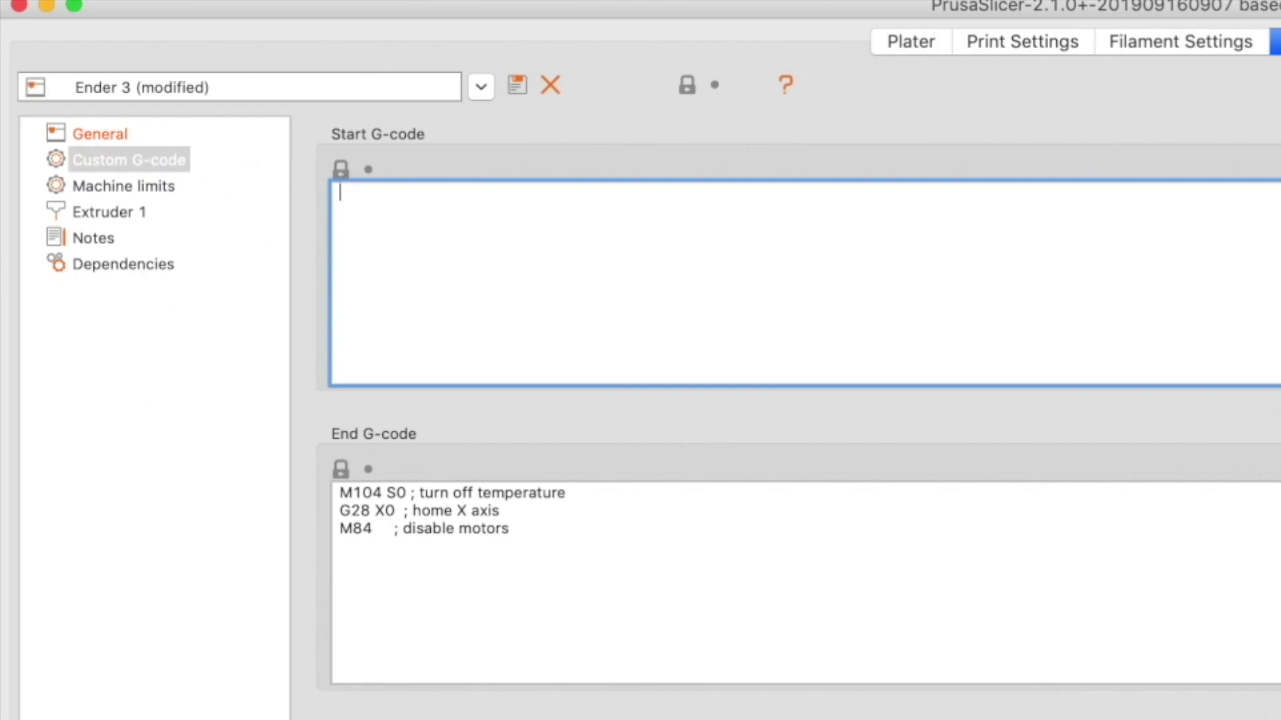
key("super+v")
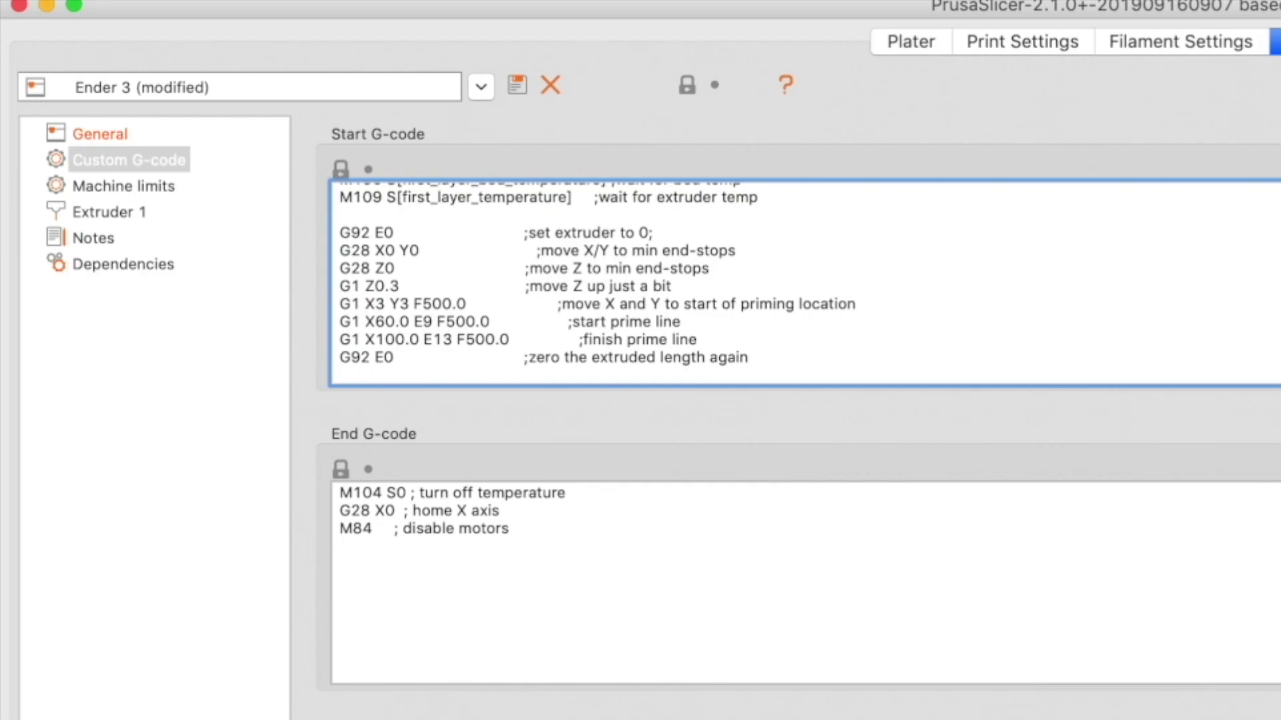
left_click(223, 638)
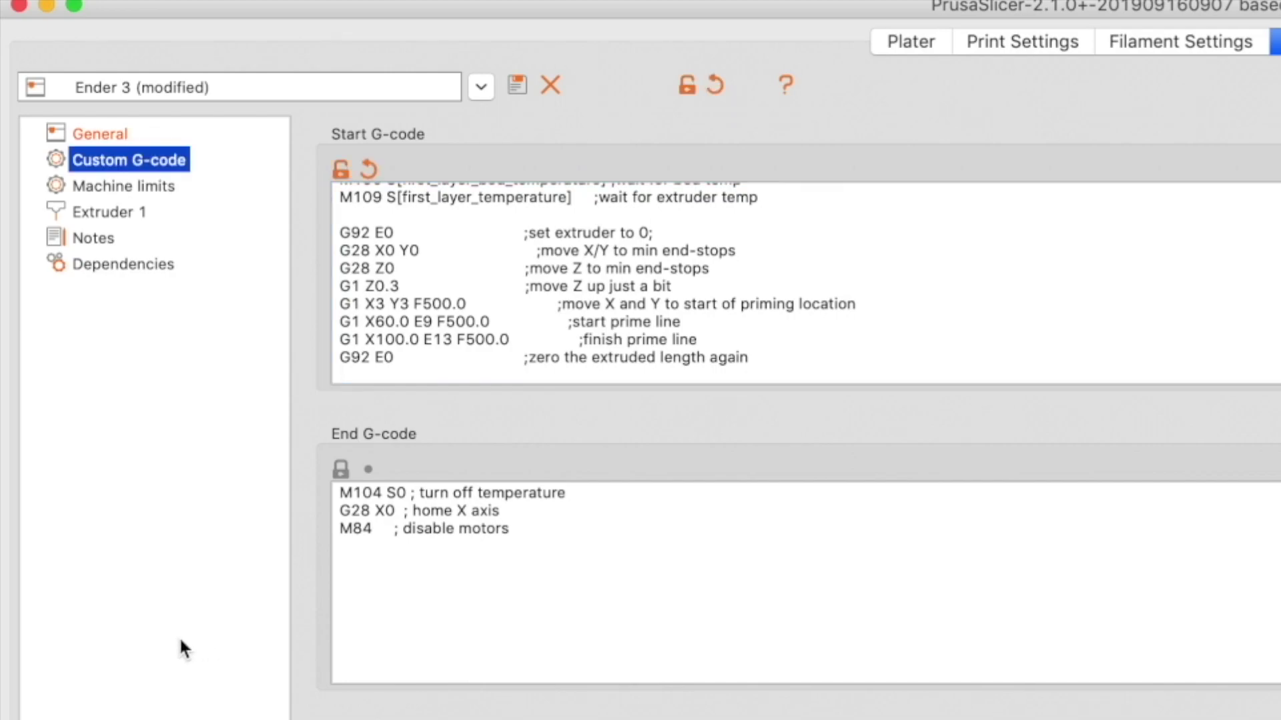
Step: Replace the default End G-code with the Ender 3 end script that turns off heaters and fan, presents the print and disables the motors
left_click_drag(394, 623, 266, 448)
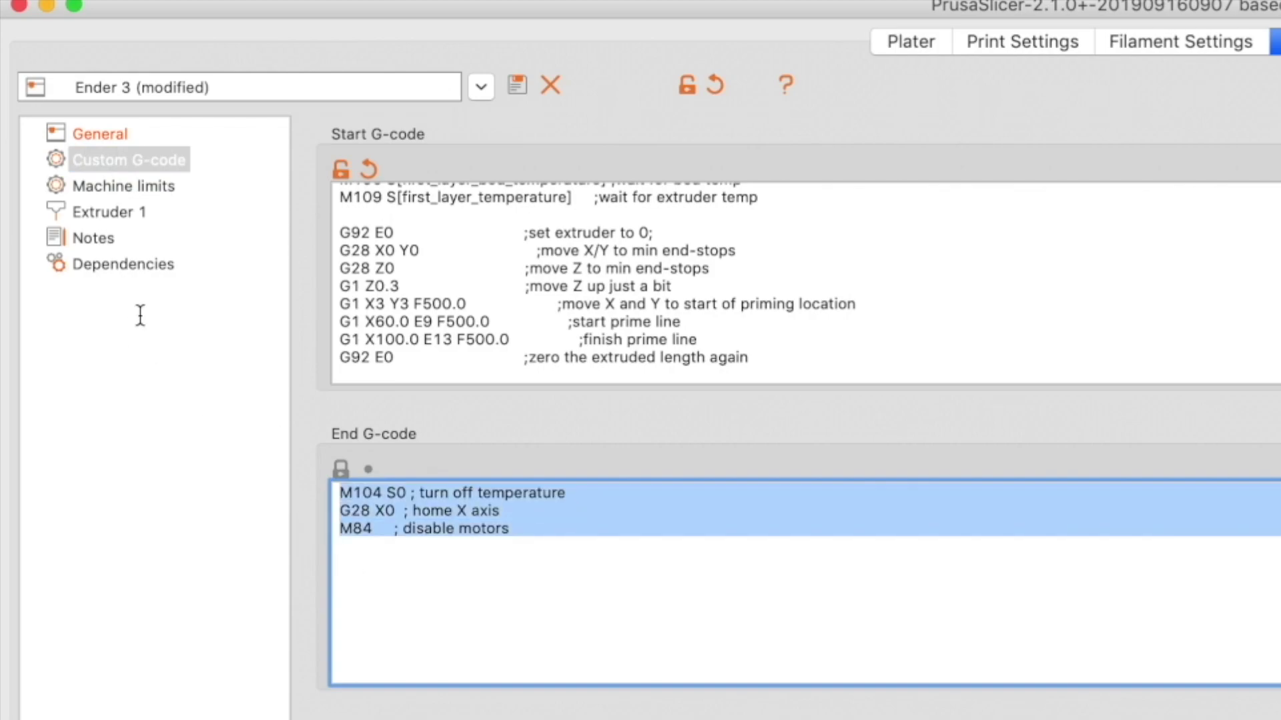
key("BackSpace")
key("super+v")
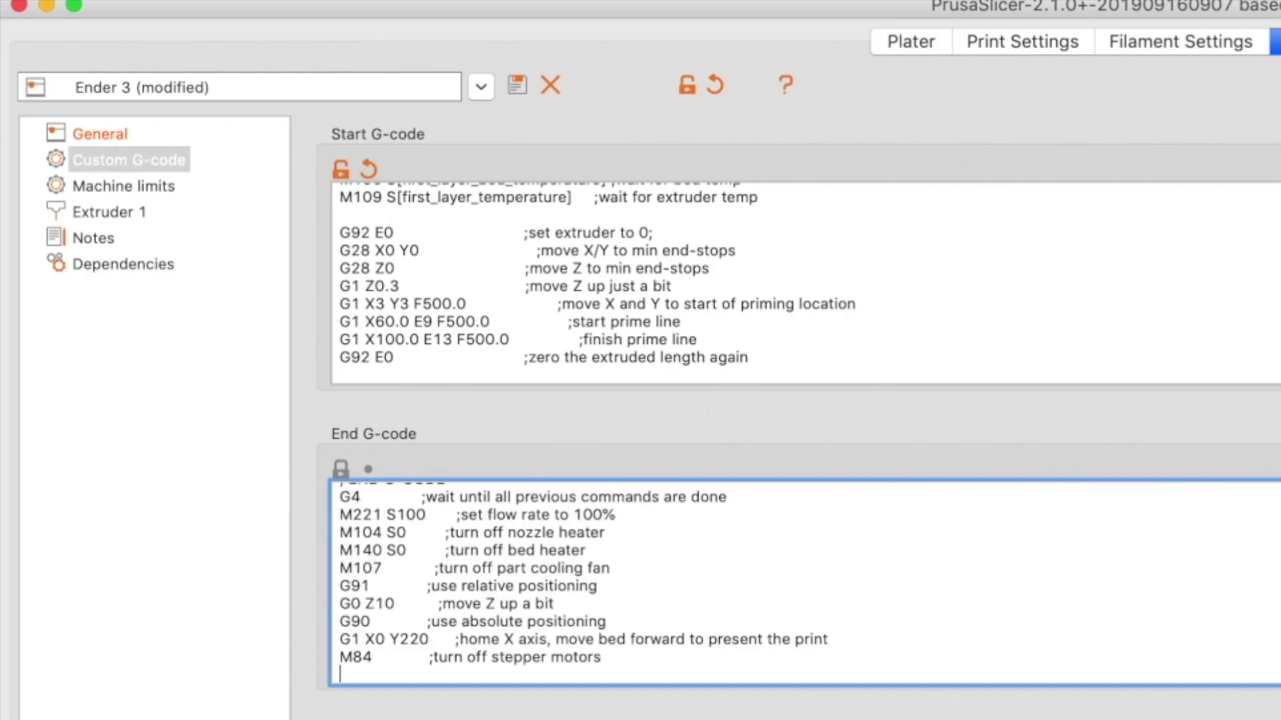
left_click(101, 337)
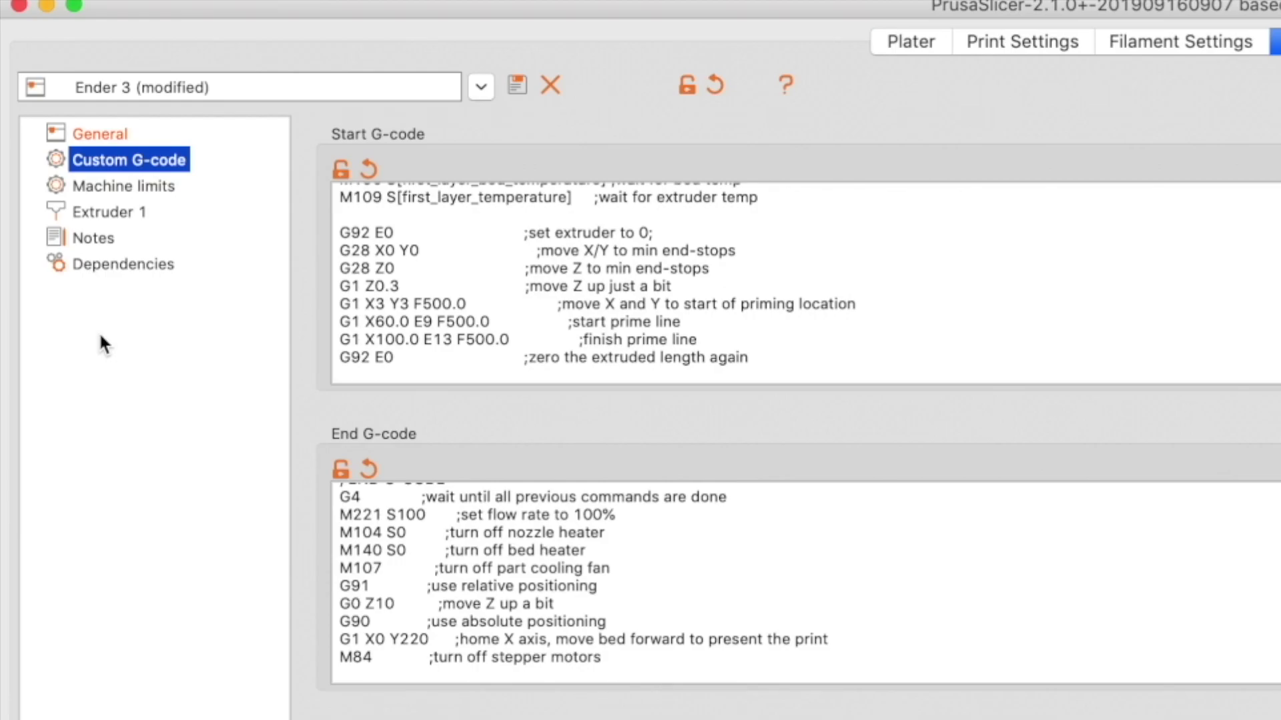
Step: In the machine limits, set the maximum feedrate to 5 mm/s for Z and 25 mm/s for E
left_click(59, 183)
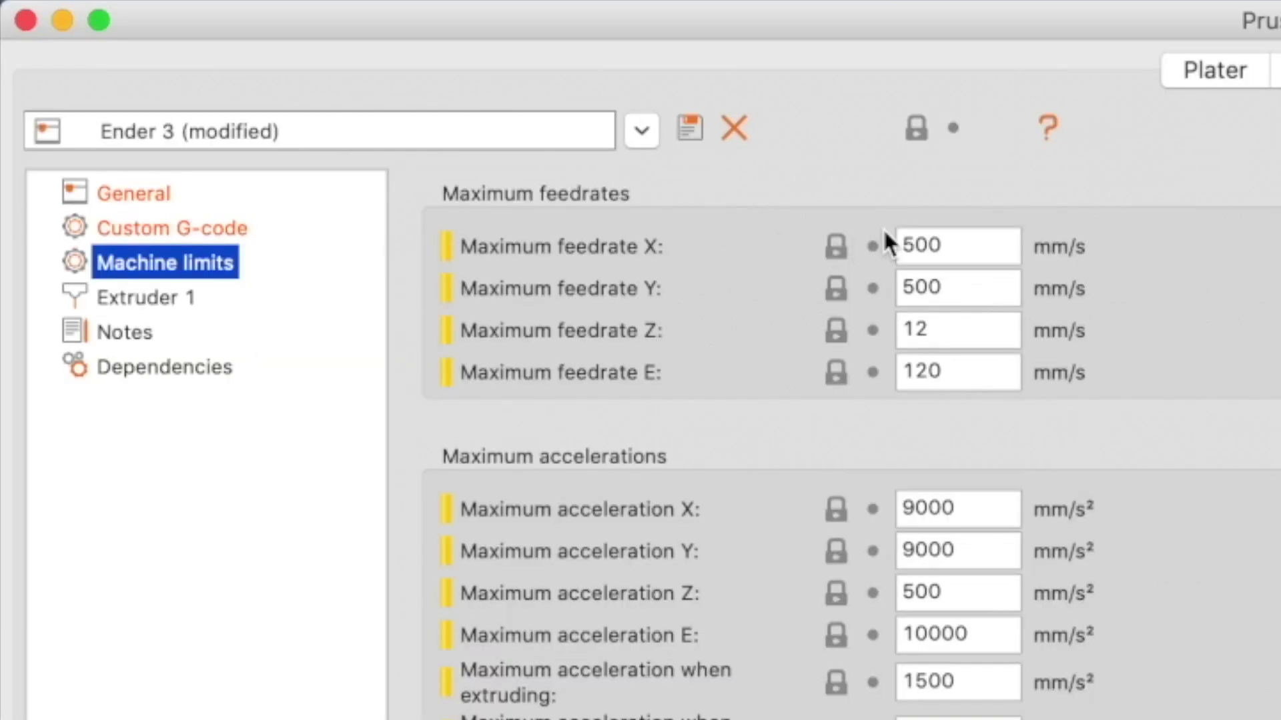
left_click(963, 249)
left_click(978, 287)
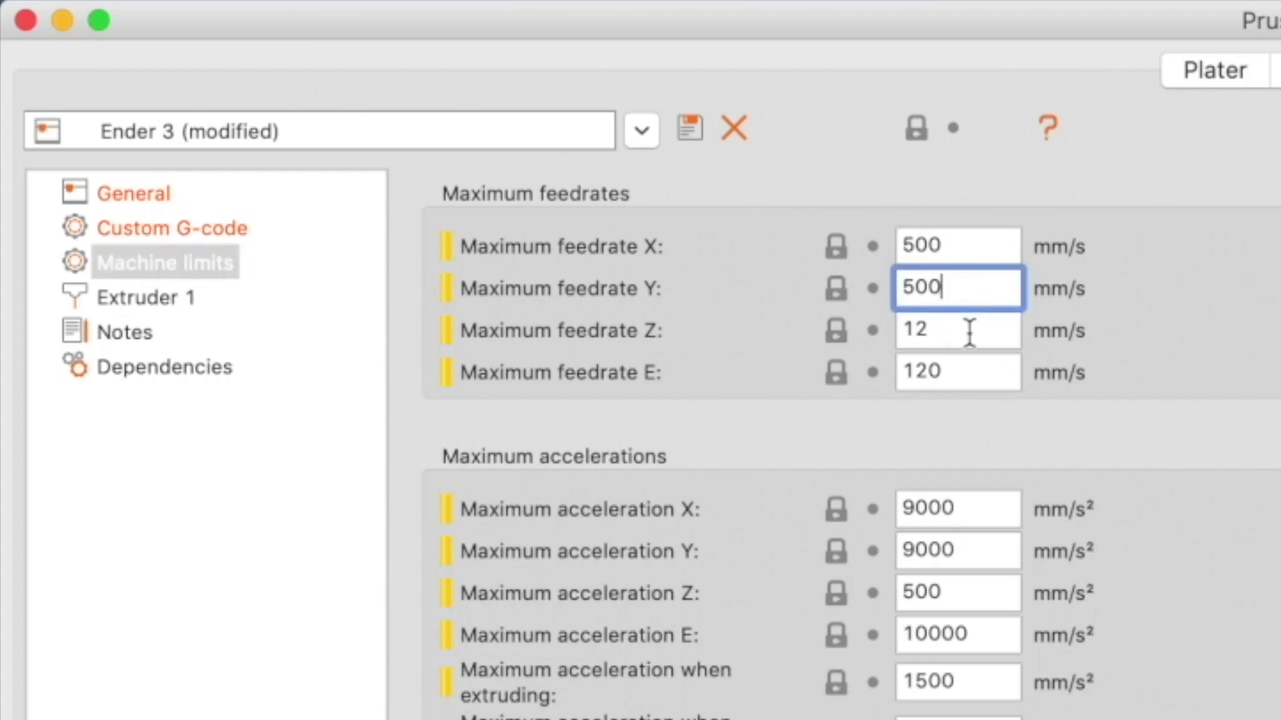
key("Tab")
type("5")
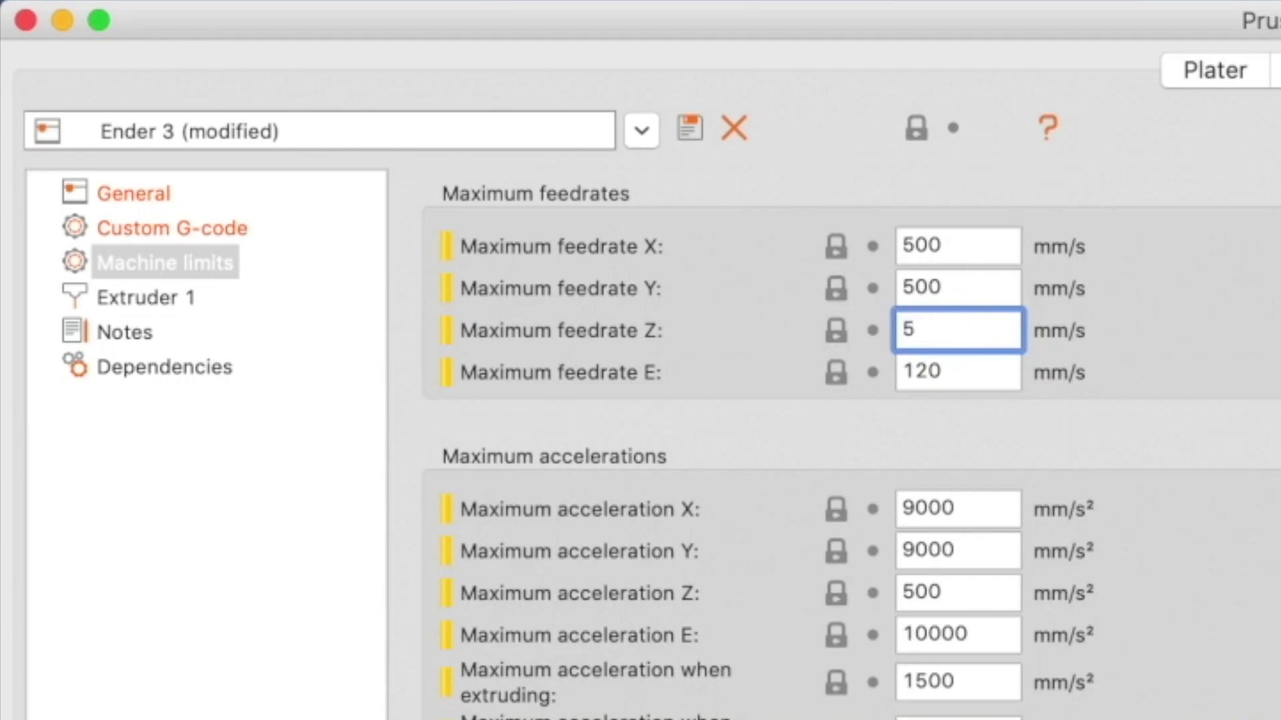
left_click(981, 371)
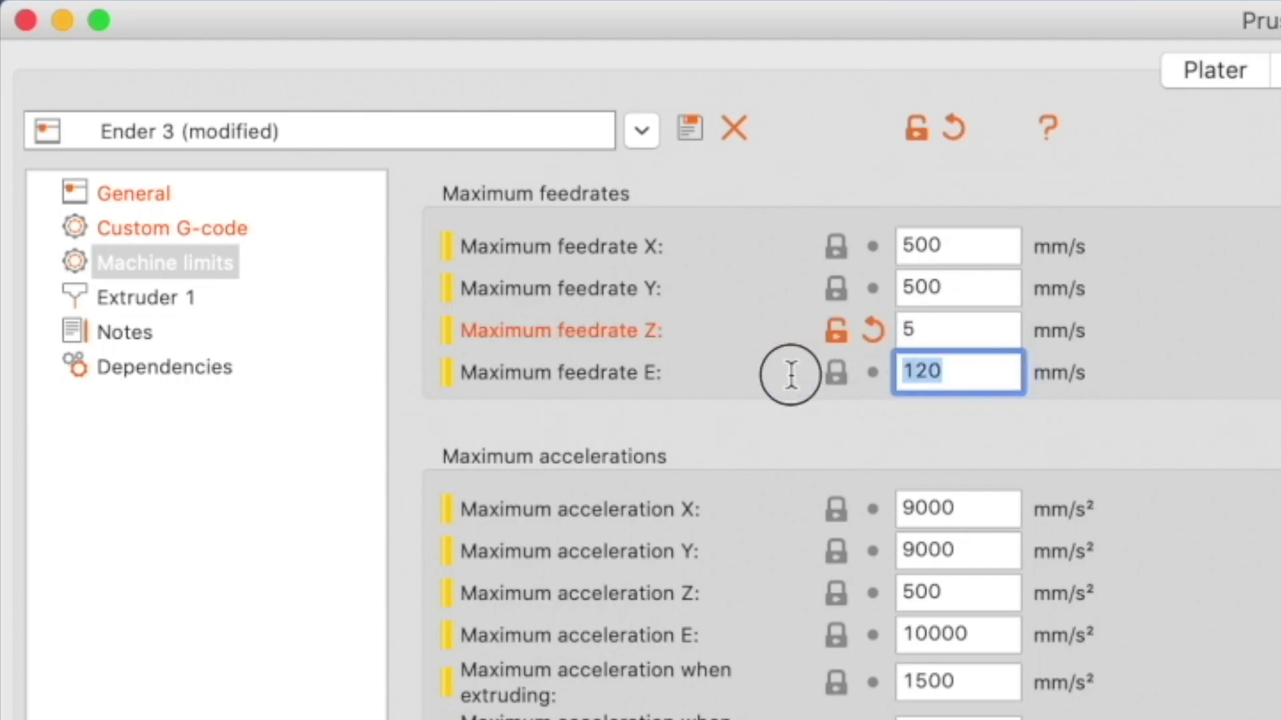
type("25")
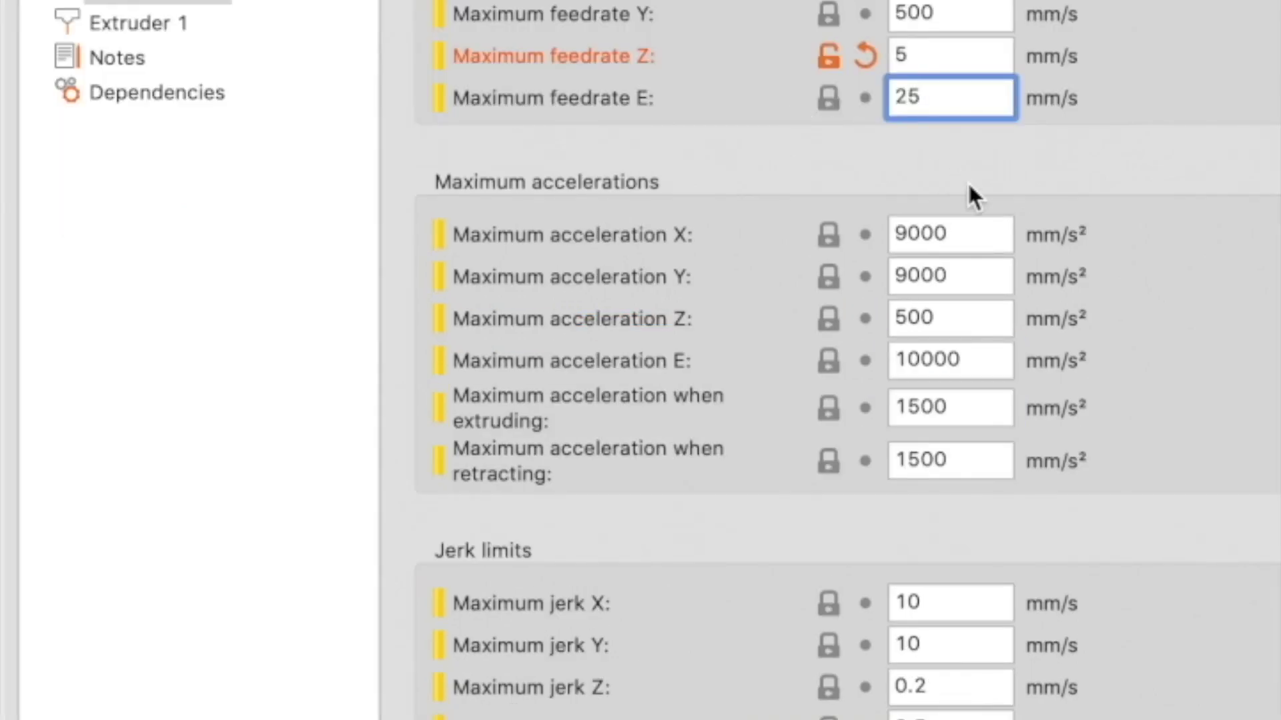
Step: Set the maximum acceleration to 500 mm/s² for X and Y, 100 mm/s² for Z and 5000 mm/s² for E
left_click(964, 238)
type("500")
left_click_drag(958, 276, 744, 274)
type("500")
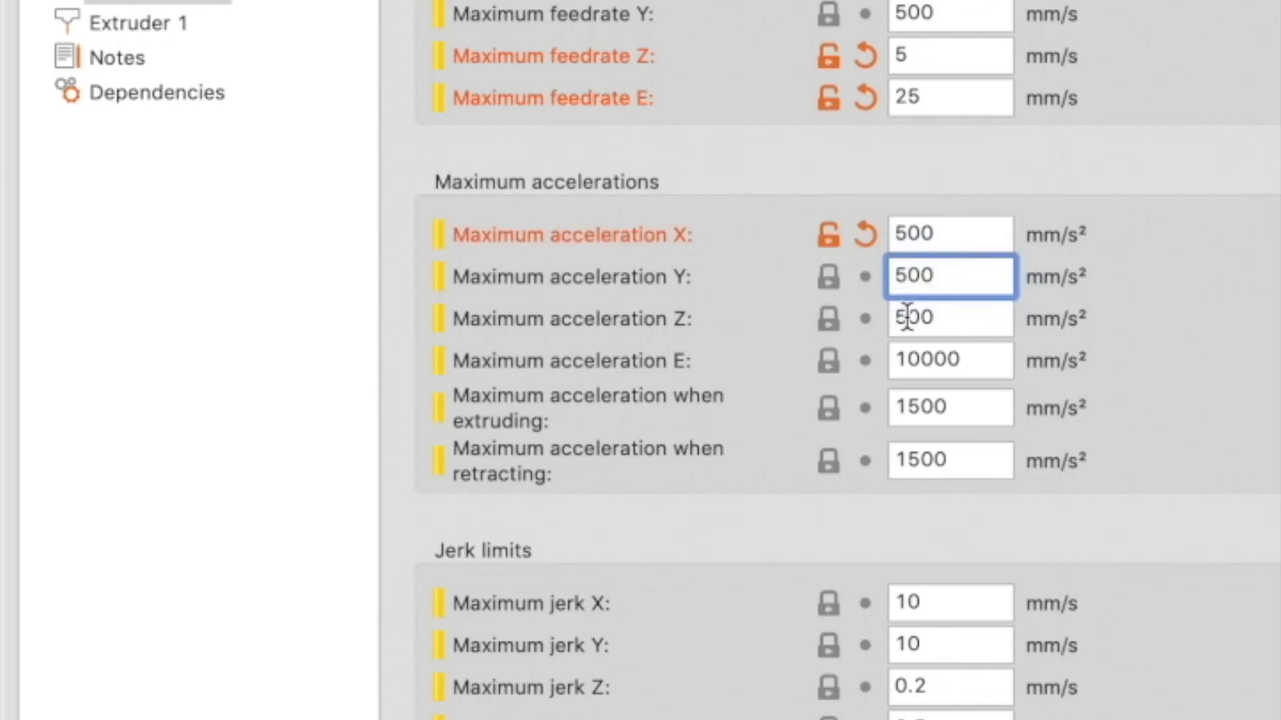
left_click_drag(904, 316, 854, 314)
type("1")
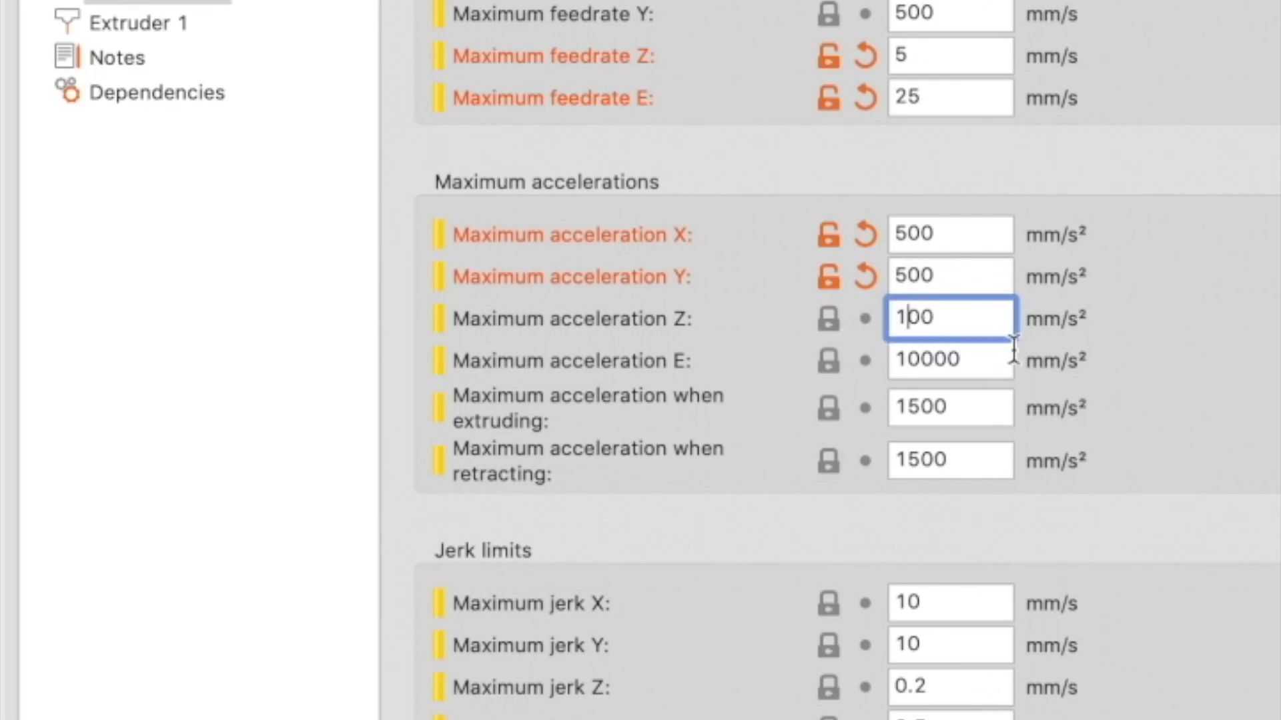
left_click_drag(933, 360, 861, 360)
type("50")
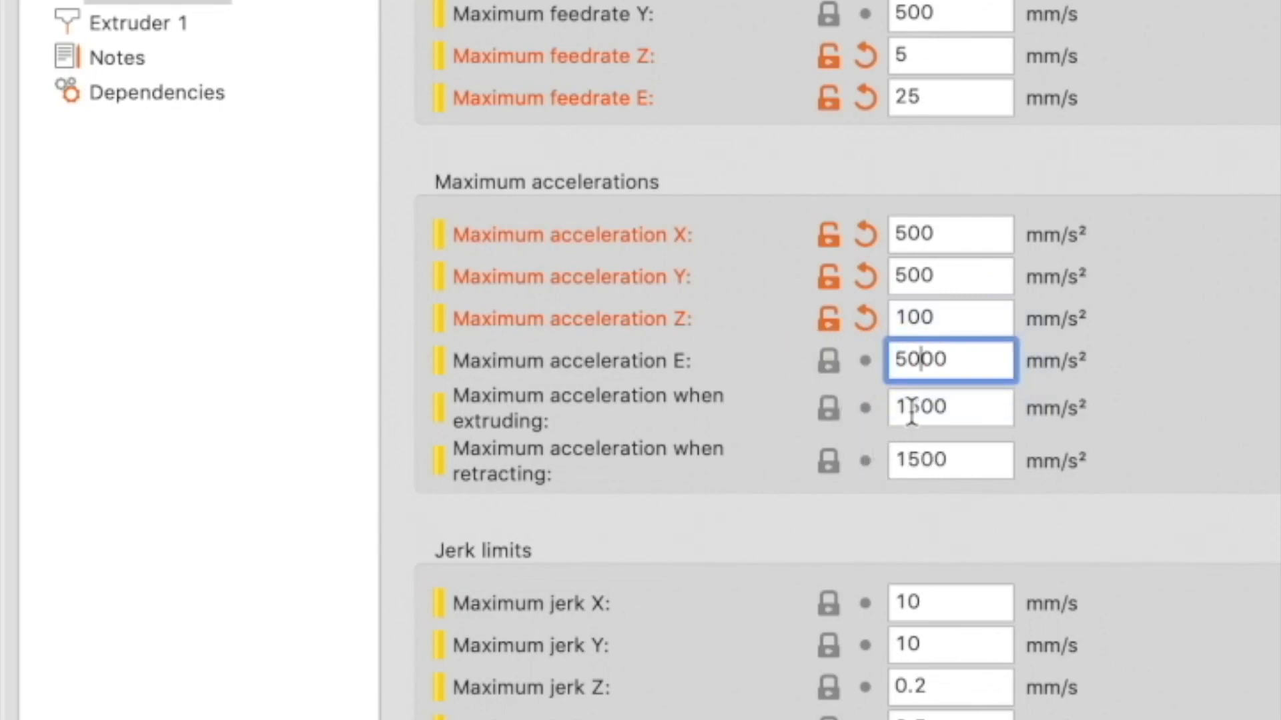
Step: Set the maximum accelerations when extruding and when retracting to 500 mm/s² each
left_click_drag(909, 404, 894, 406)
key("BackSpace")
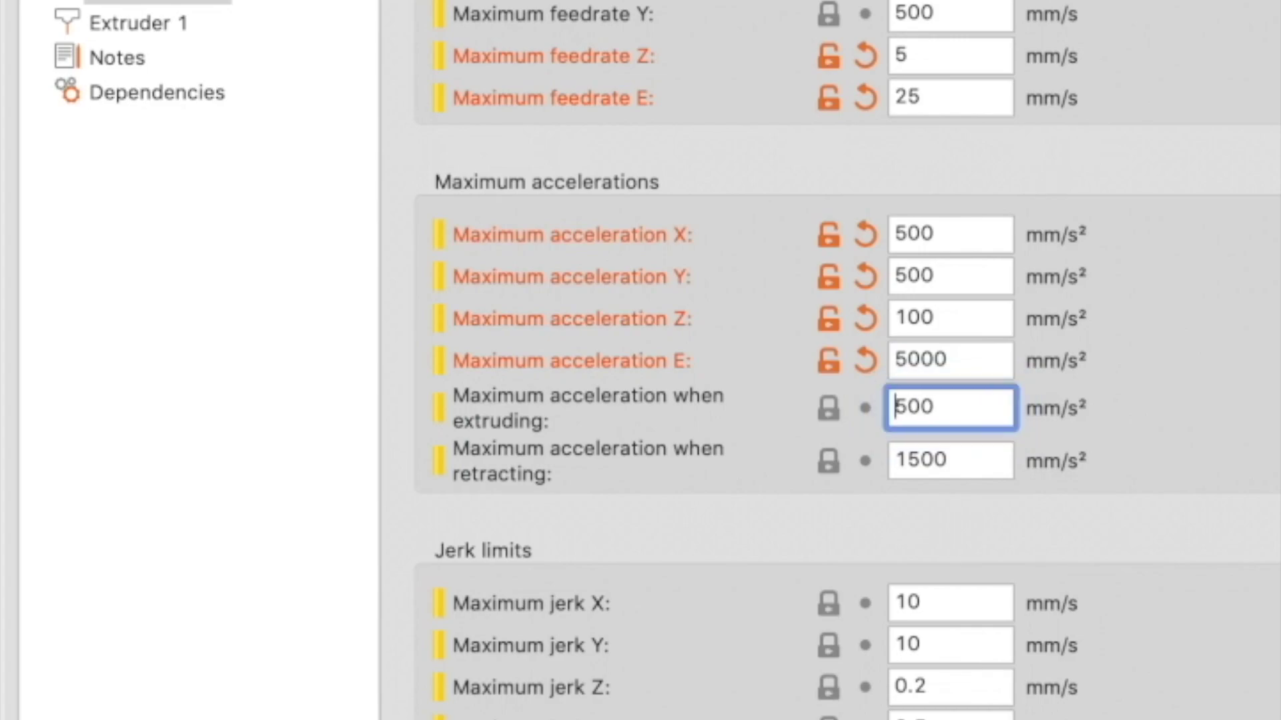
left_click(905, 459)
key("BackSpace")
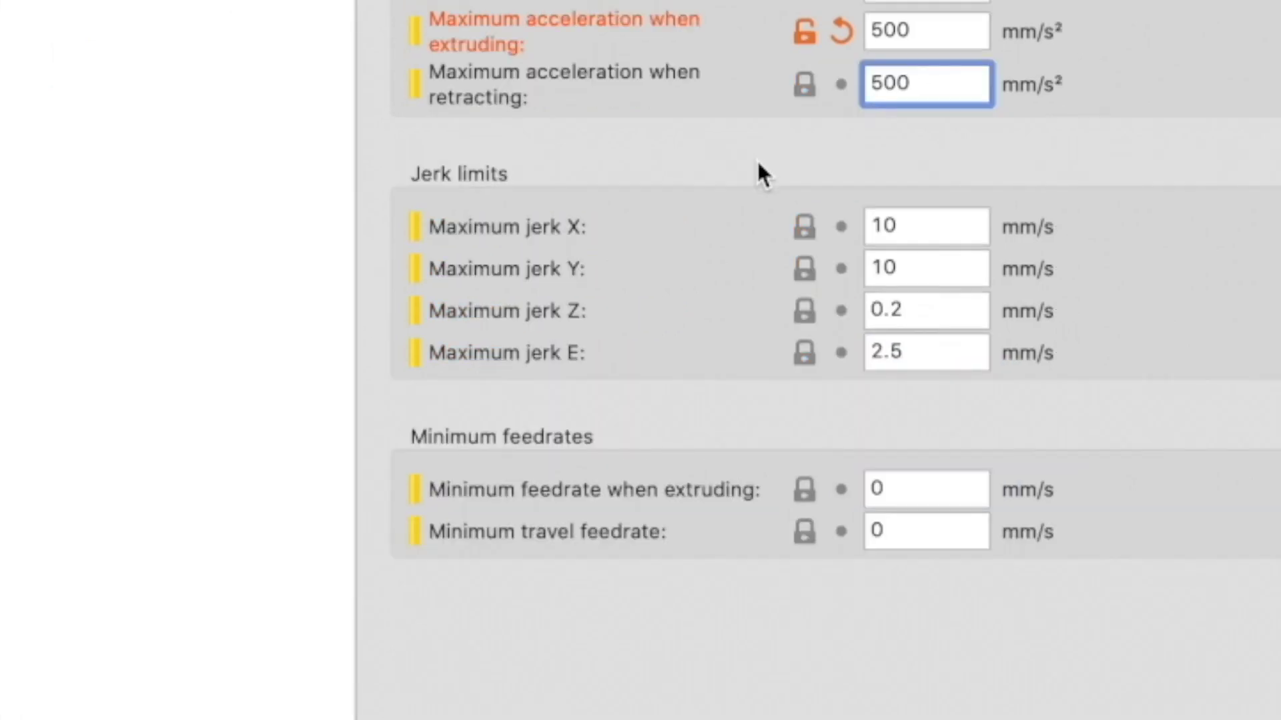
Step: Set the jerk limits to 8 mm/s for X and Y, .3 mm/s for Z and 5 mm/s for E
left_click_drag(933, 601, 828, 592)
type("8")
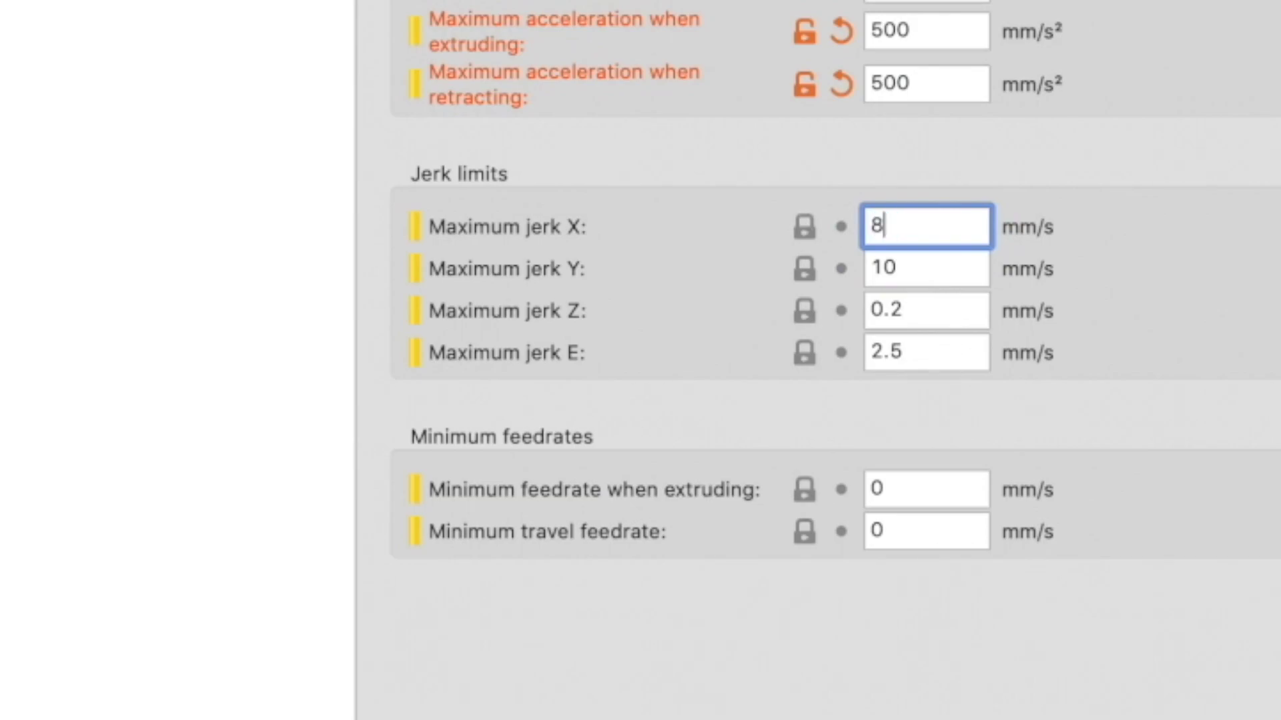
left_click_drag(906, 267, 734, 273)
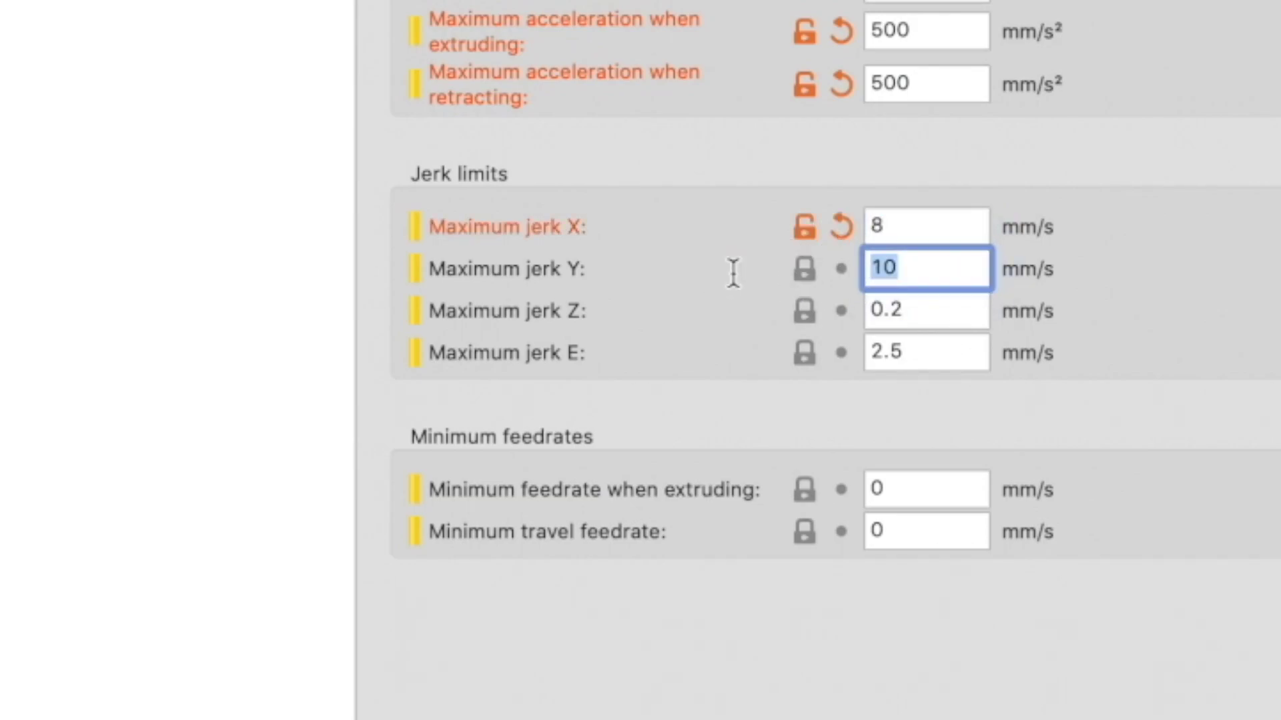
type("8")
double_click(895, 310)
key("BackSpace")
type(".3")
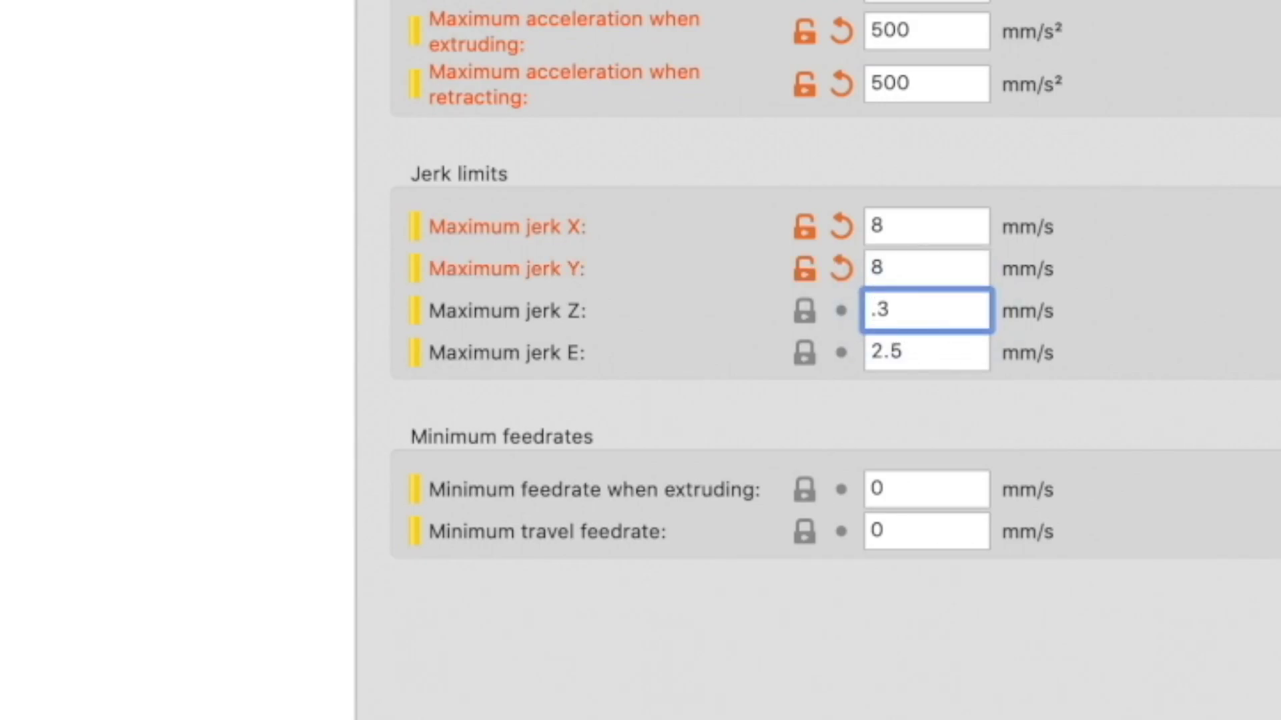
double_click(915, 351)
type("5")
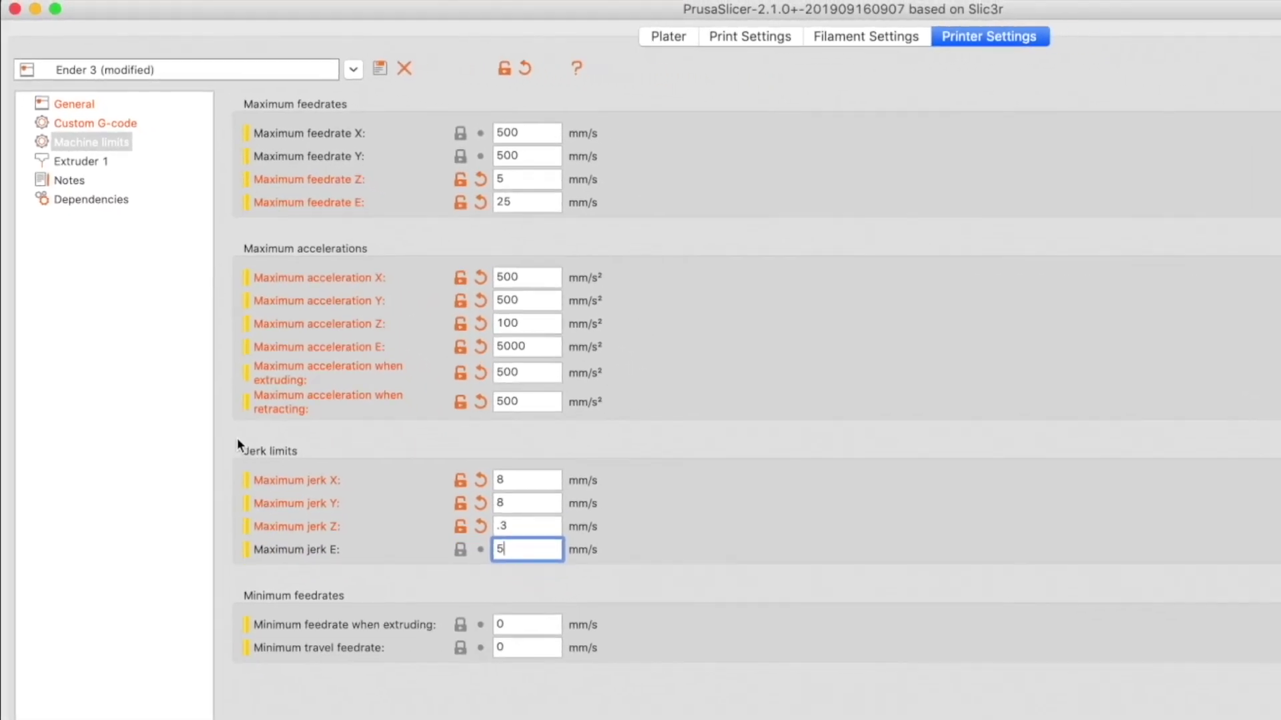
left_click(19, 157)
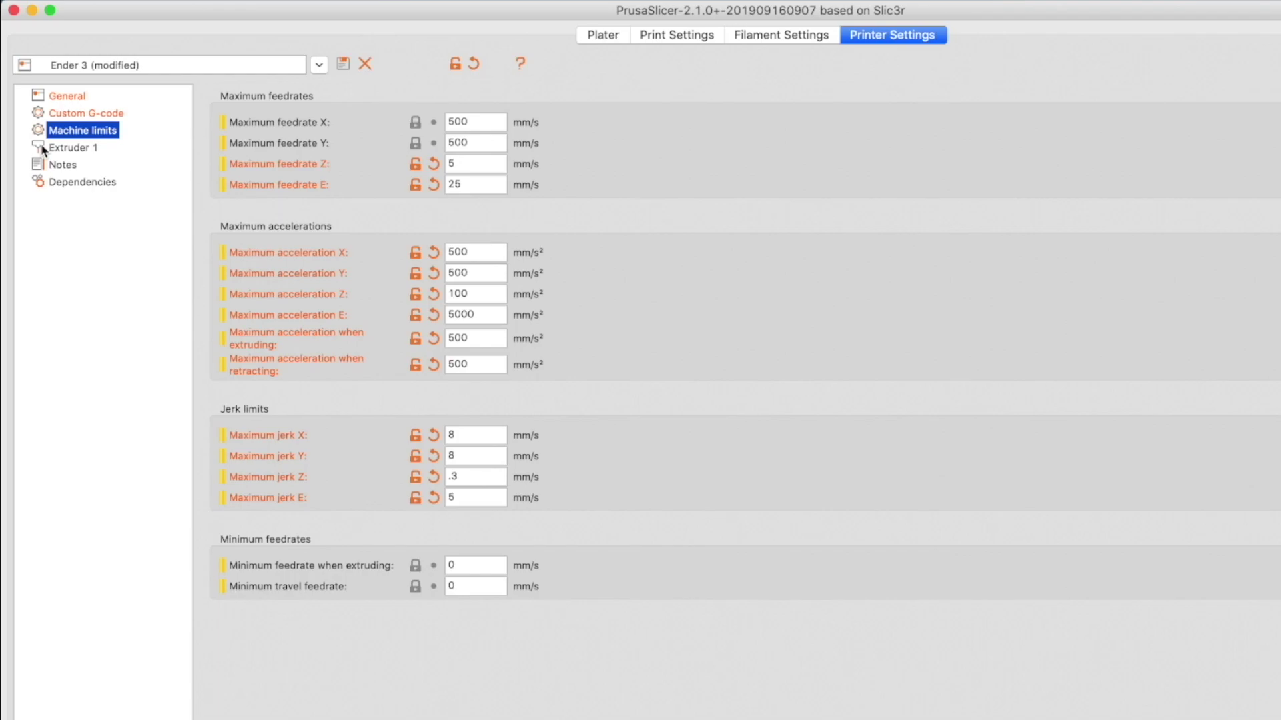
Step: For Extruder 1, set the retraction length to 5.5 mm and the retraction speed to 25 mm/s
left_click(42, 149)
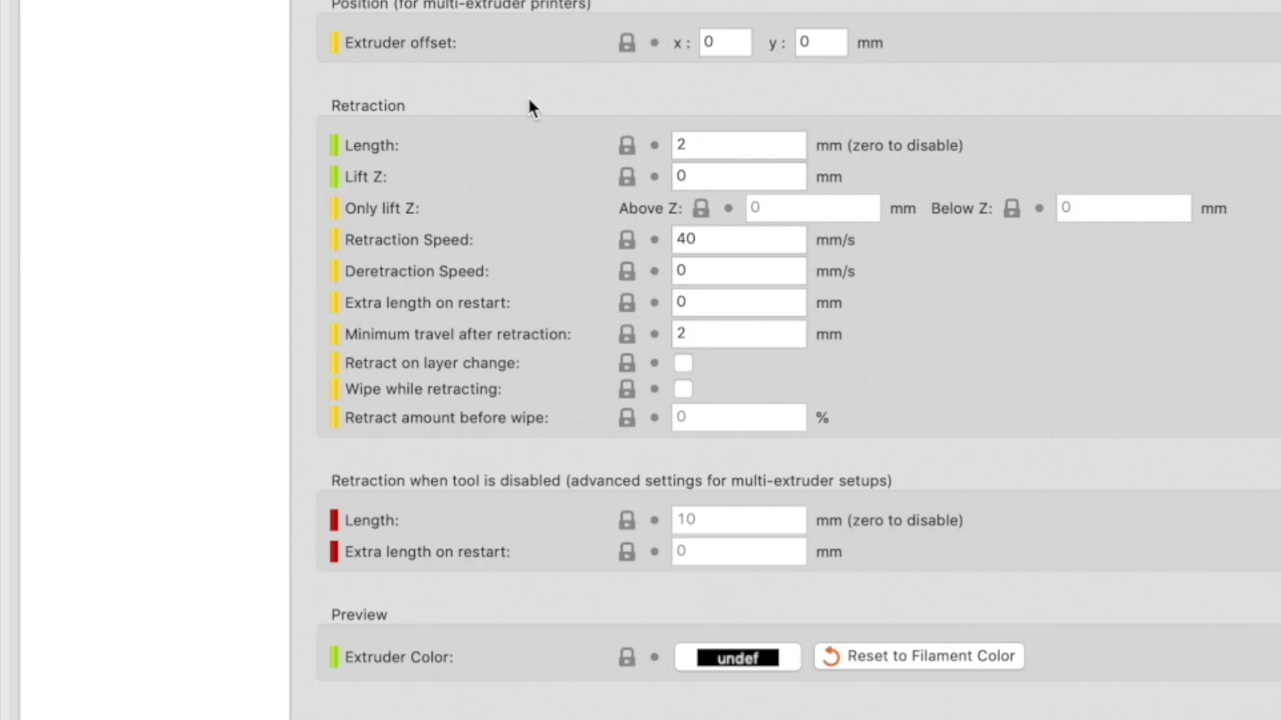
left_click(679, 142)
type("5.5")
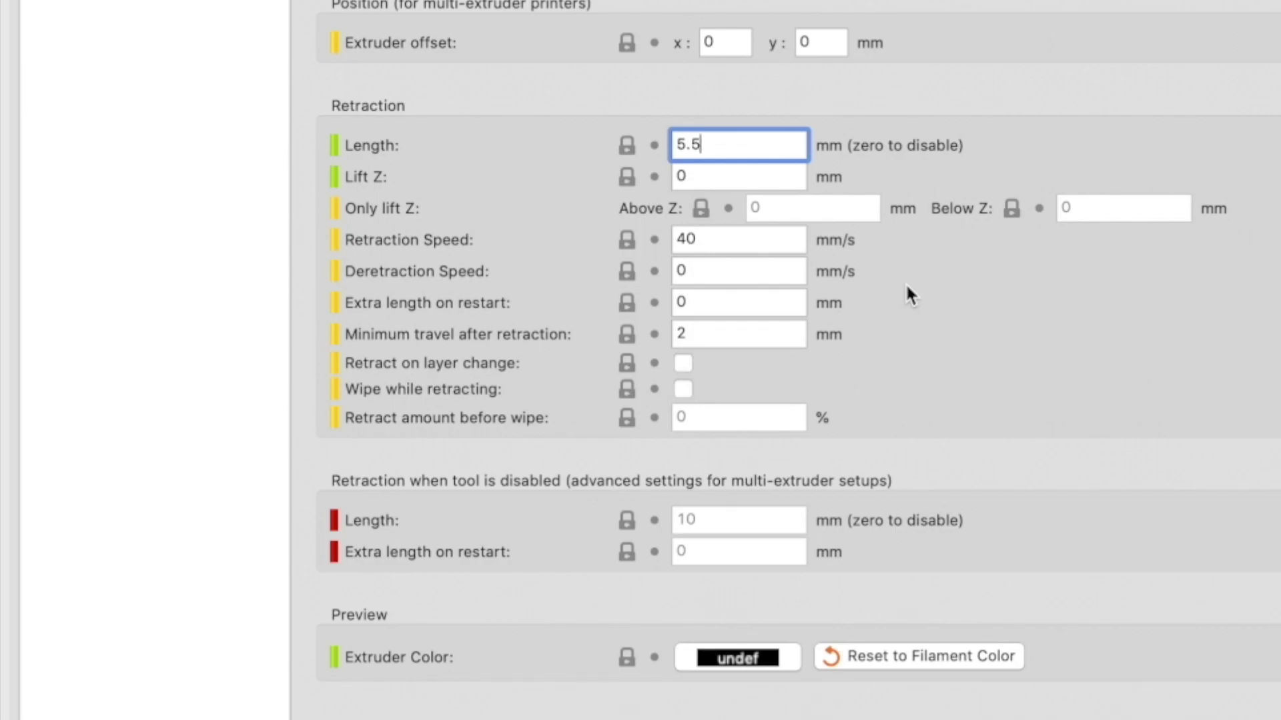
left_click(711, 243)
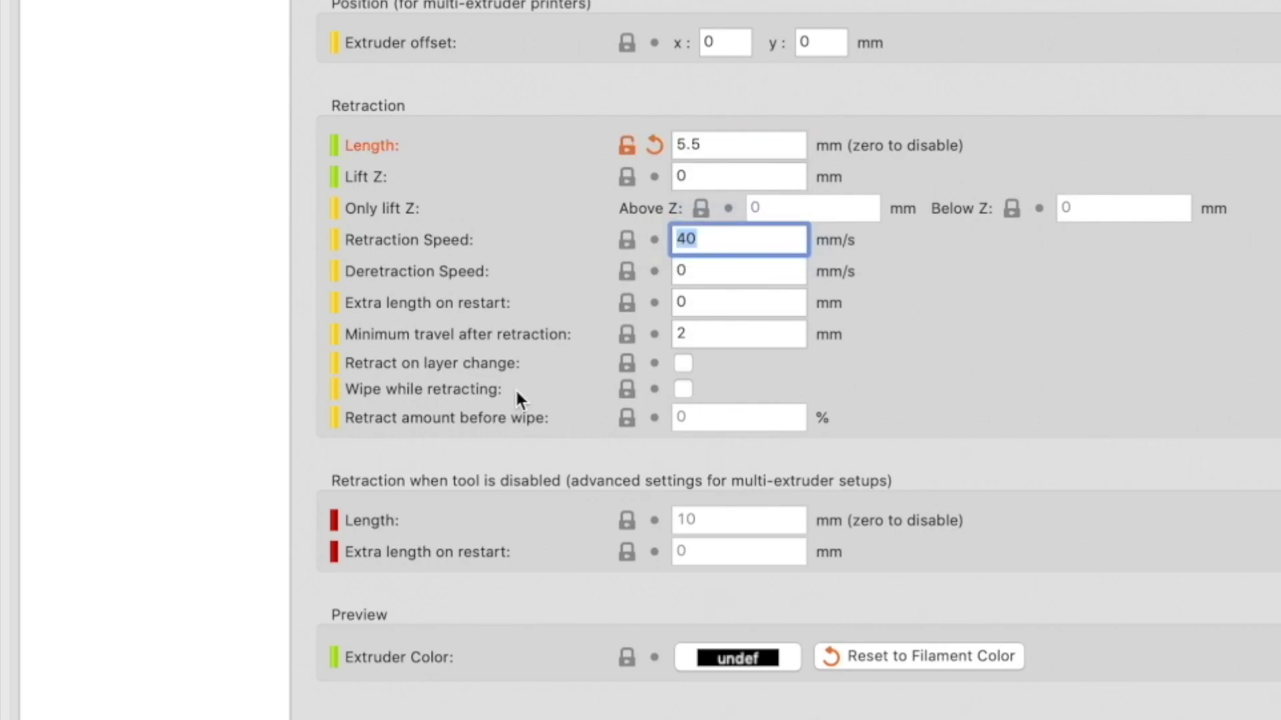
type("25")
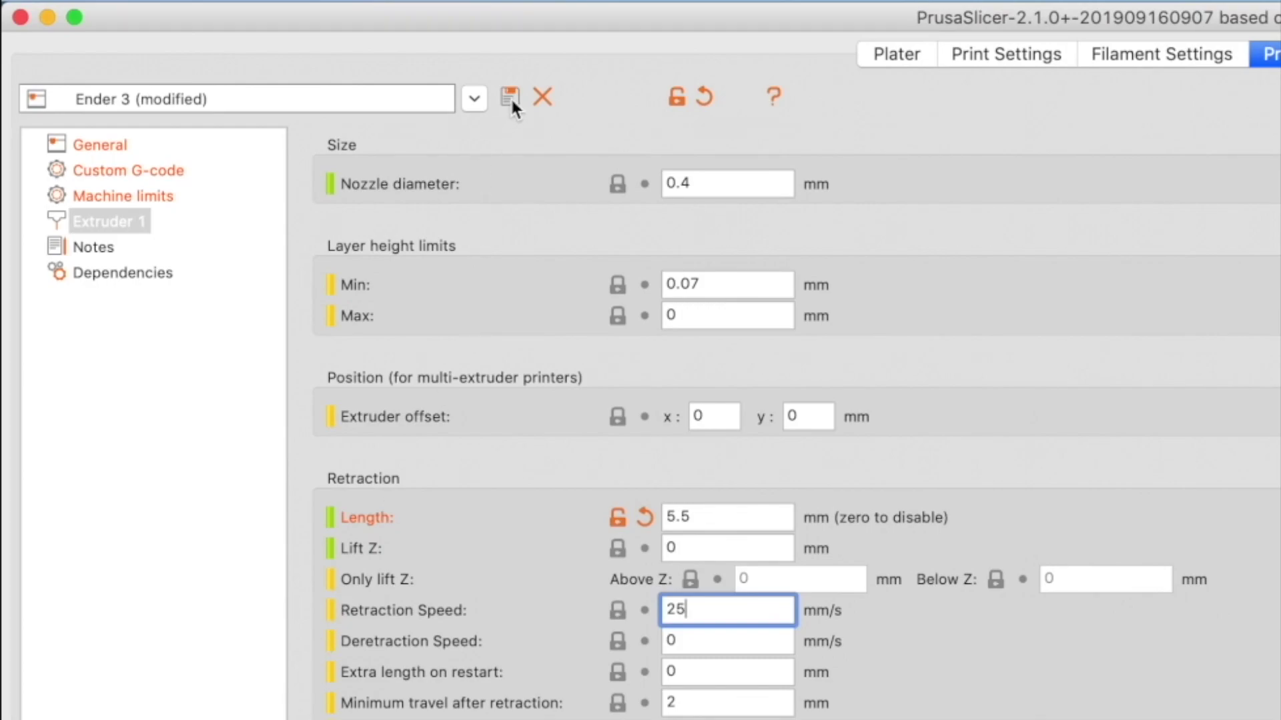
Step: Save the modified printer settings under the preset name Ender 3 and open the print settings
left_click(510, 97)
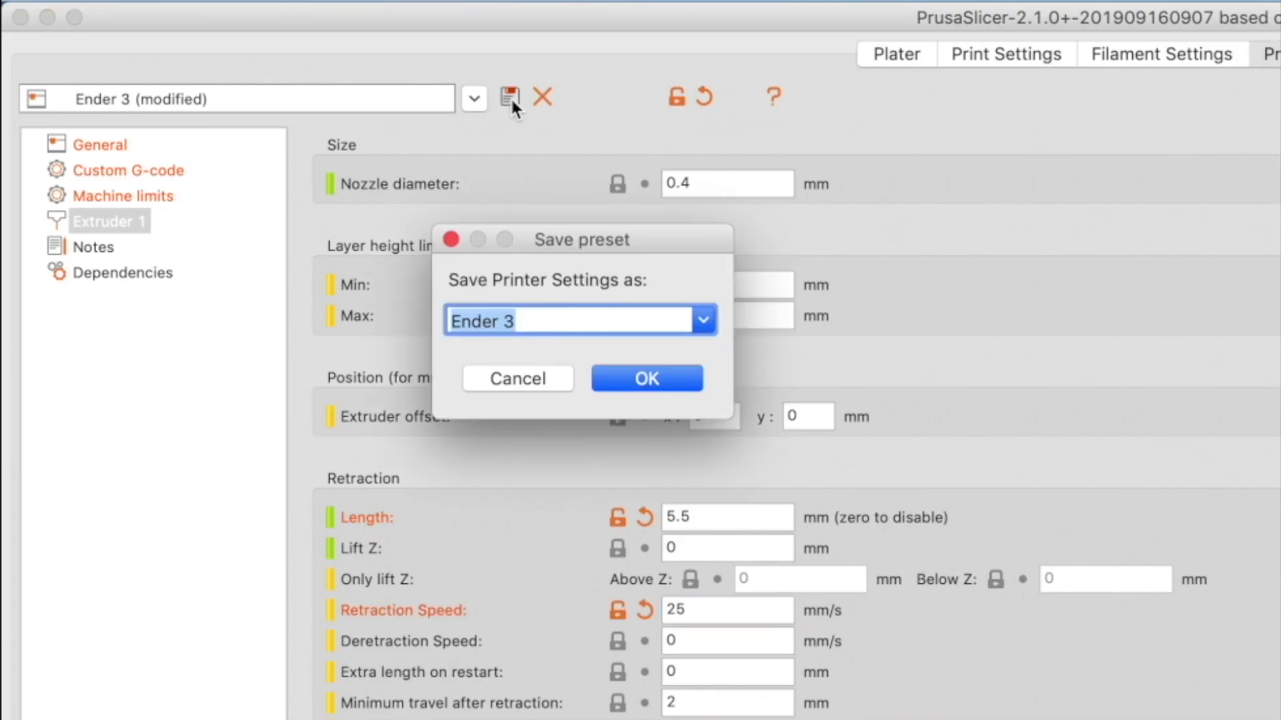
left_click(662, 382)
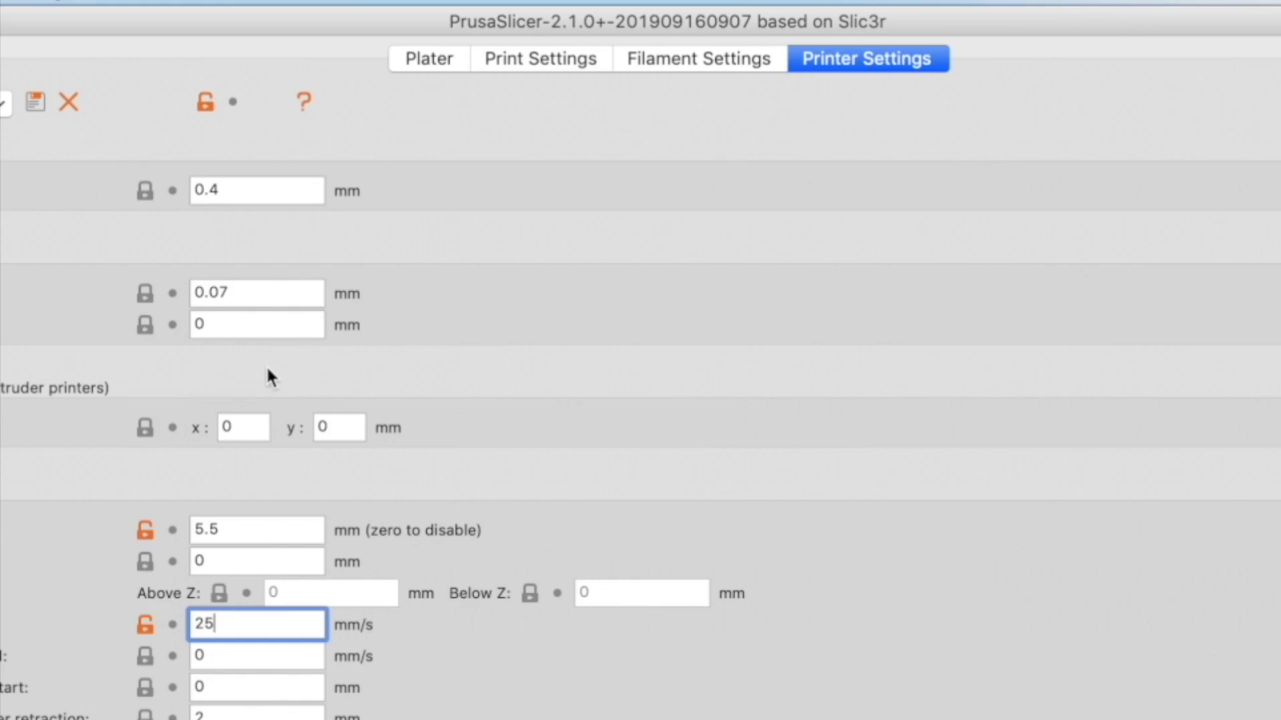
left_click(527, 59)
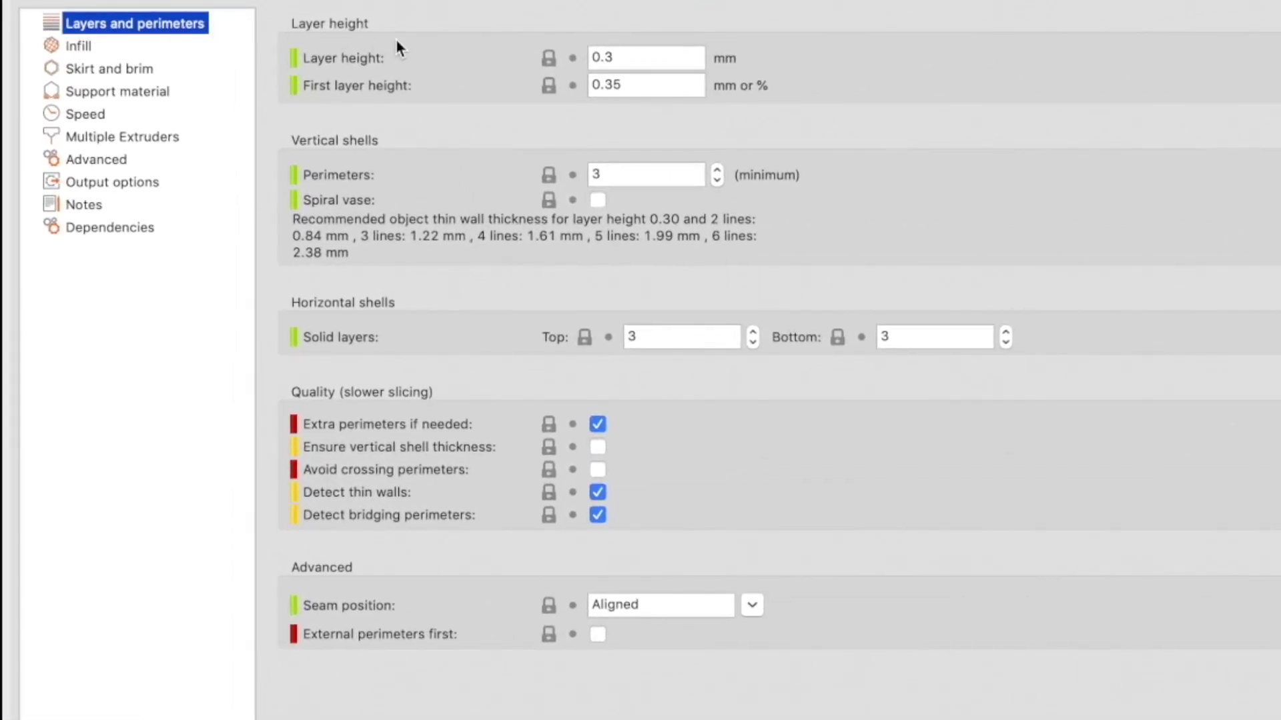
Step: Set the layer height to 0.2 mm and the first layer height to 0.24 mm
double_click(604, 57)
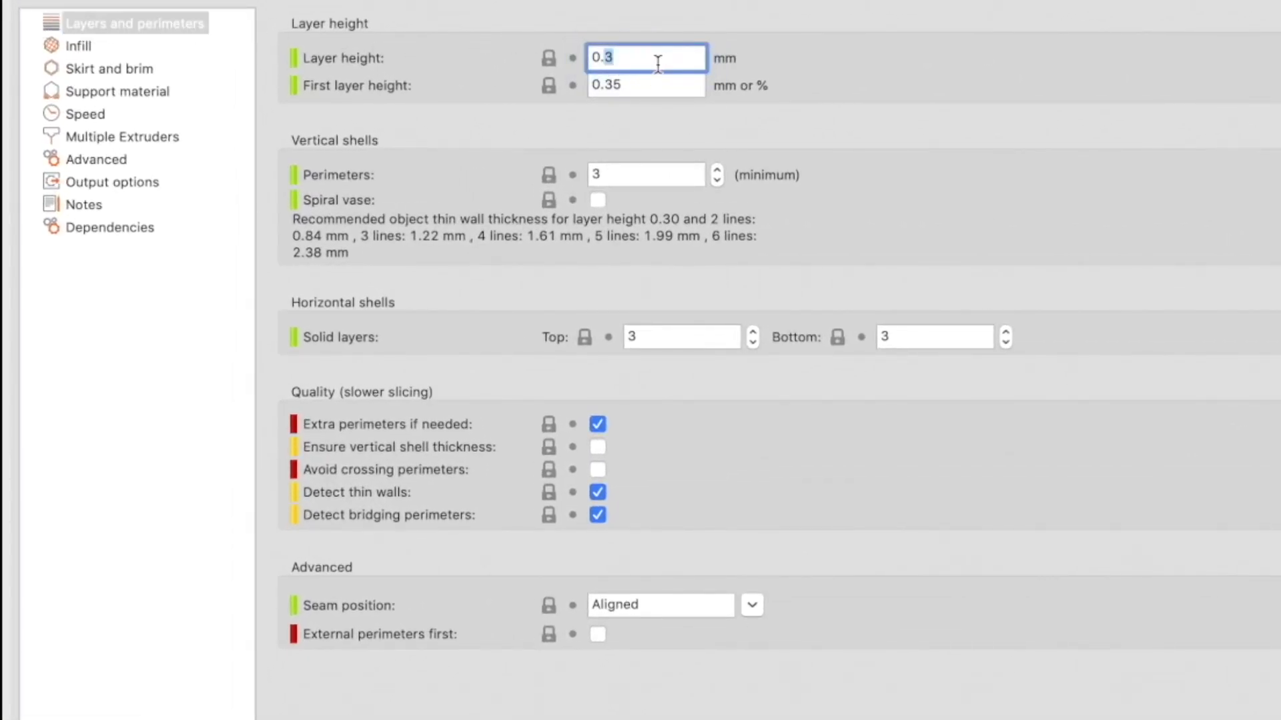
type("2")
left_click_drag(604, 85, 655, 90)
type("24")
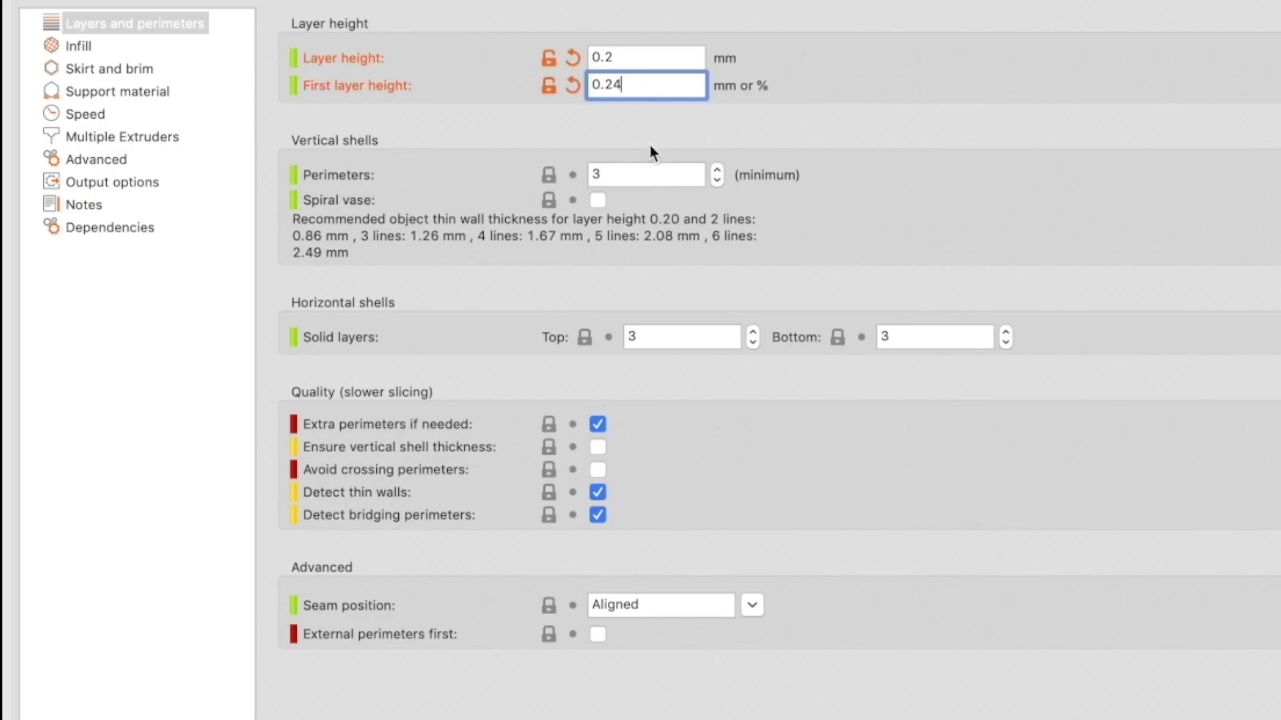
Step: Set the solid layers to 5 on top and 4 on the bottom, keeping the seam position Aligned
left_click(608, 174)
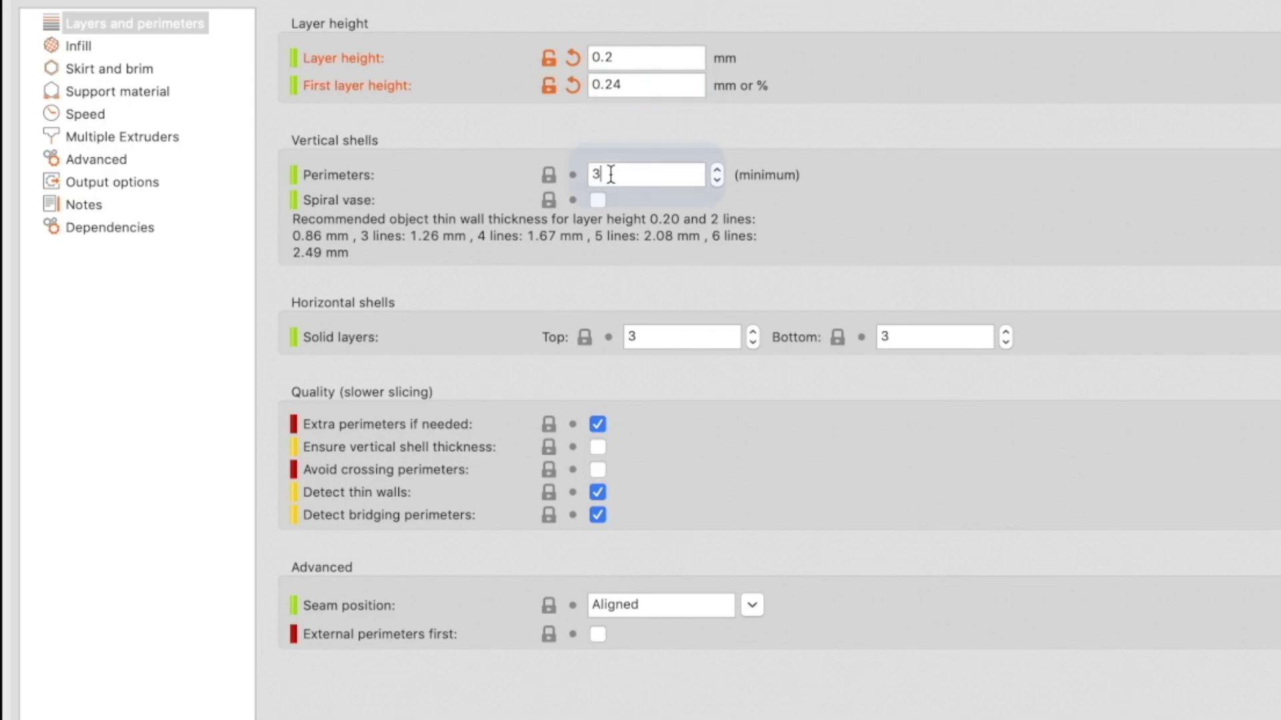
left_click(752, 332)
left_click(752, 332)
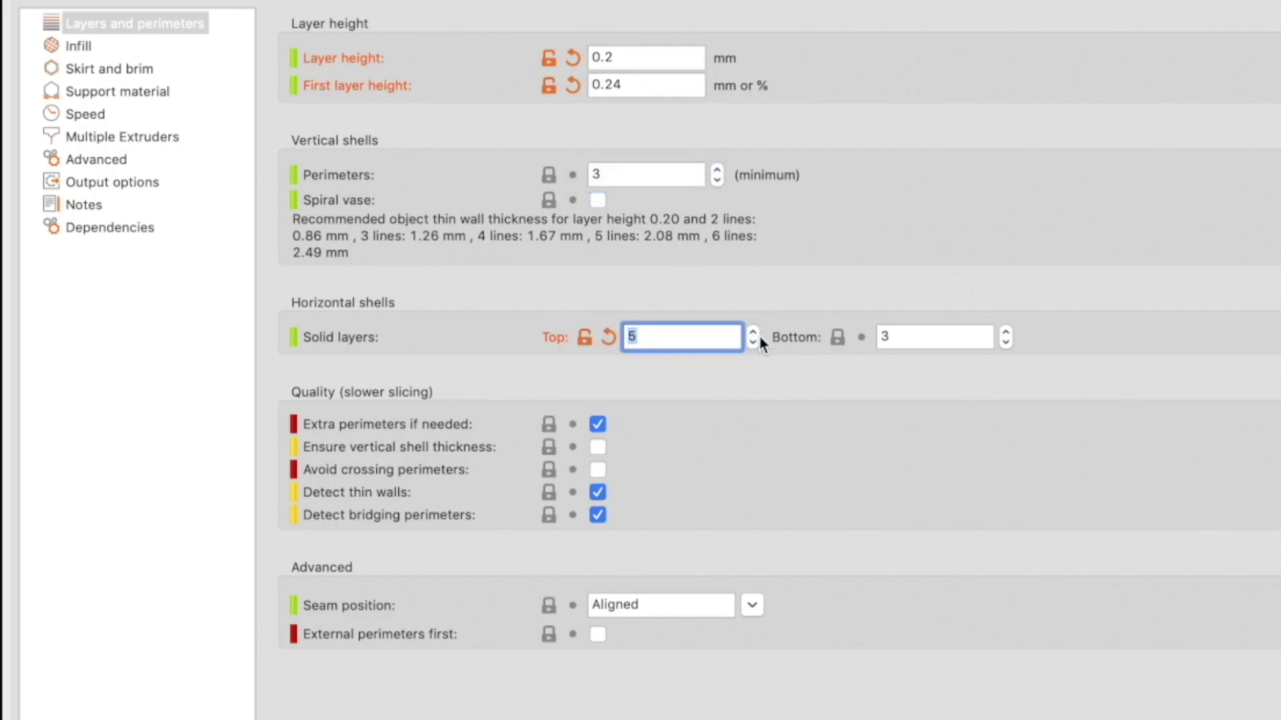
left_click(1006, 332)
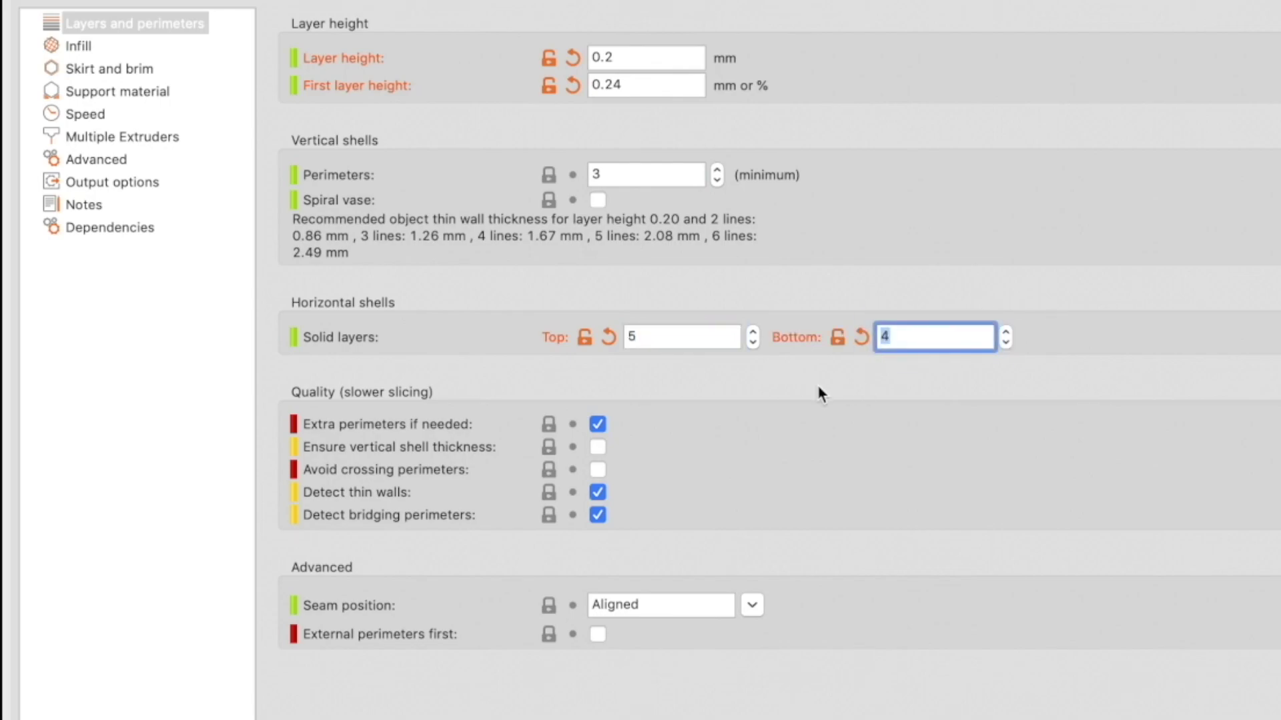
left_click(375, 553)
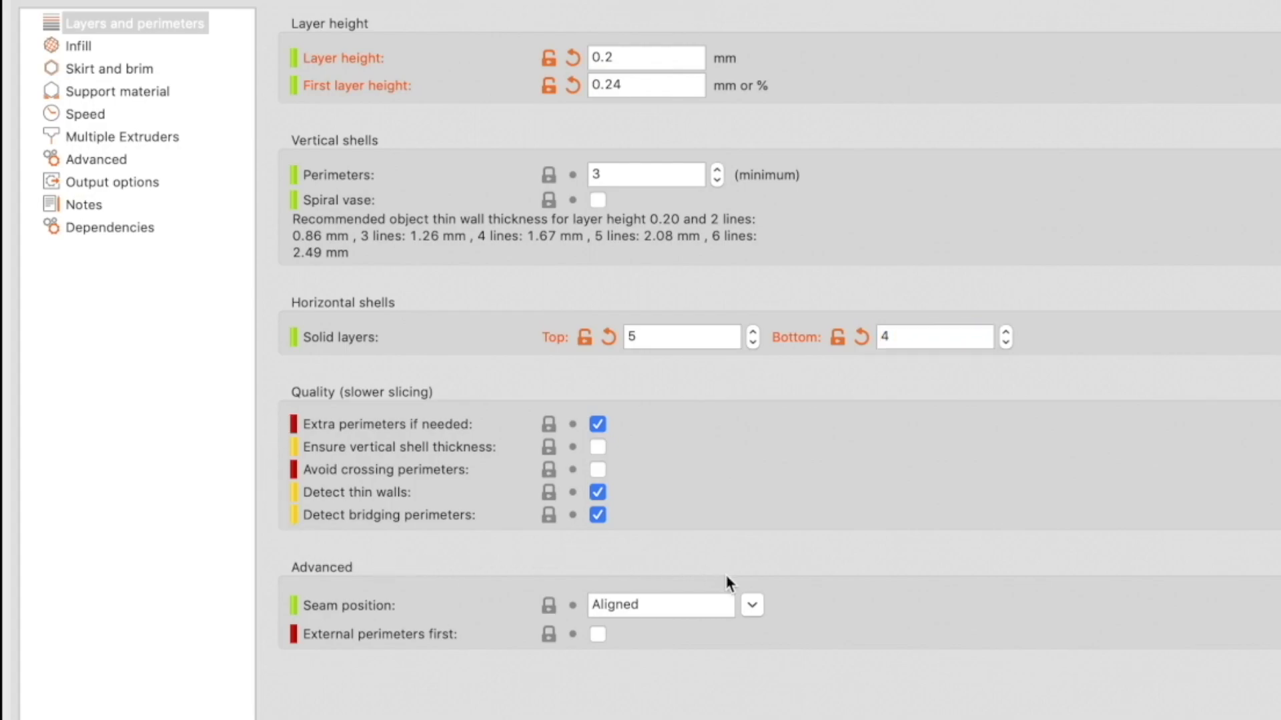
left_click(749, 606)
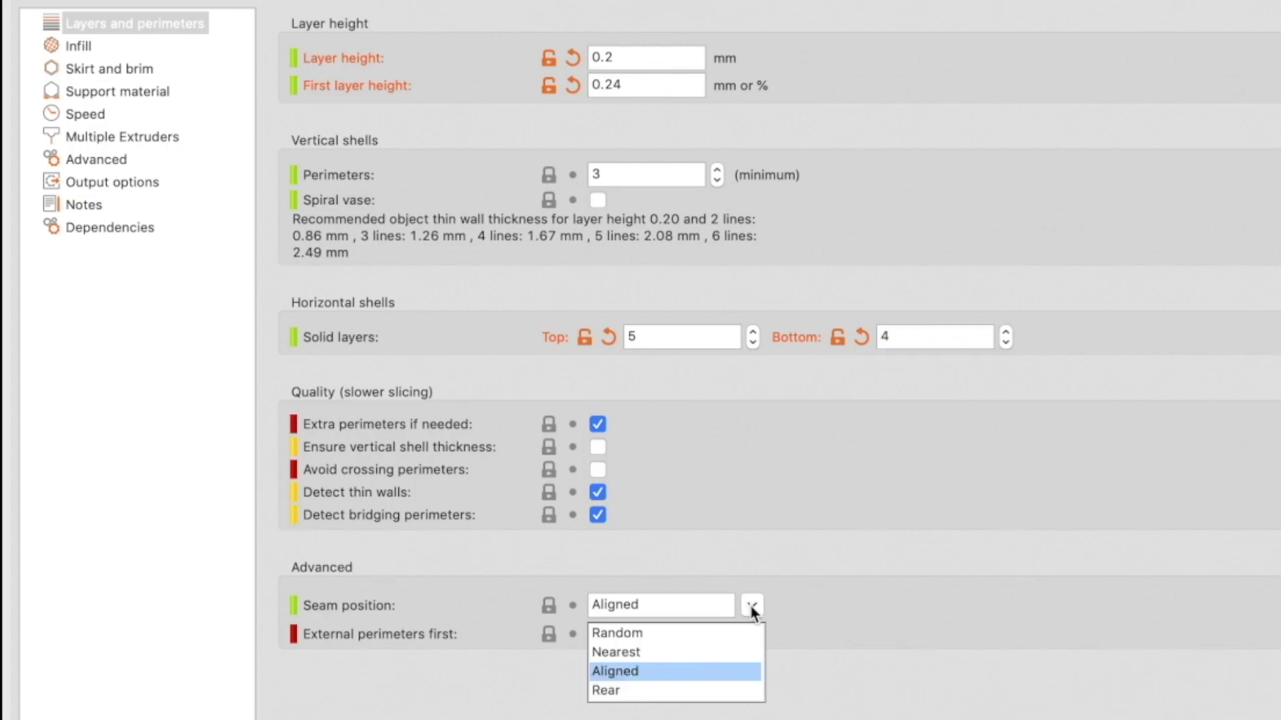
left_click(698, 678)
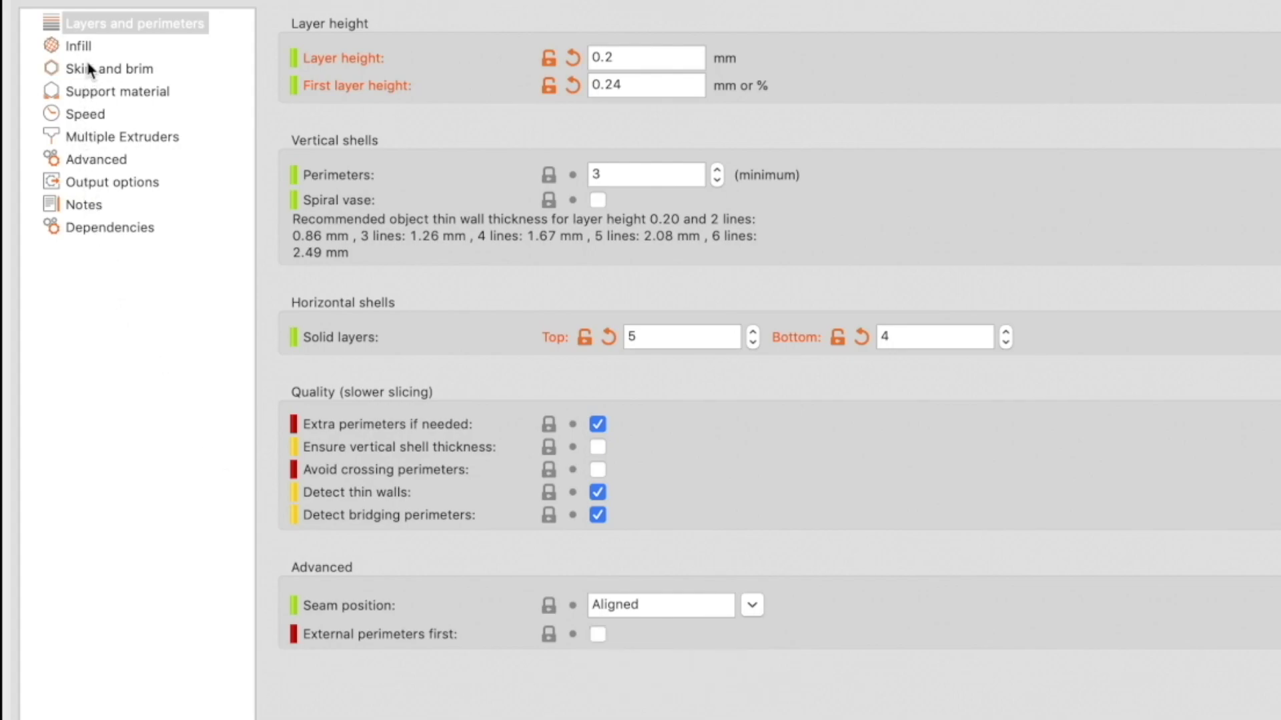
Step: In the infill settings, set the fill density to 10% and the fill pattern to Gyroid
left_click(107, 52)
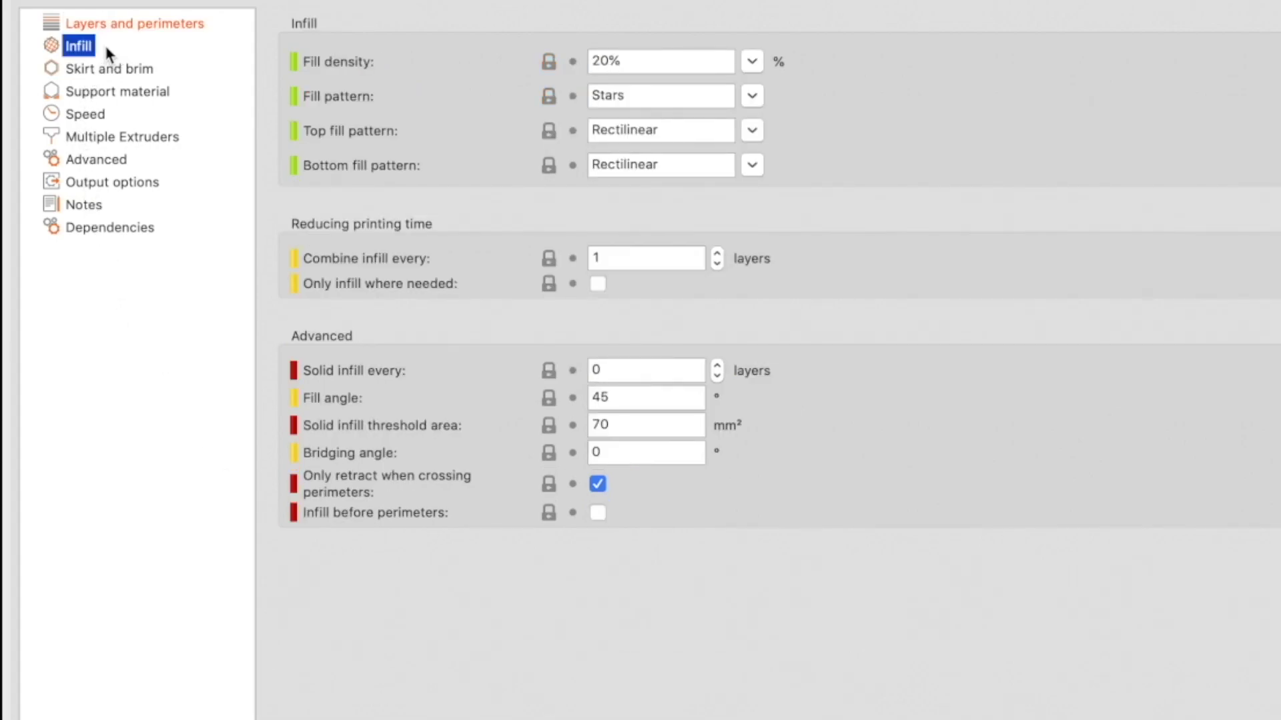
left_click(752, 62)
left_click(700, 127)
left_click(752, 95)
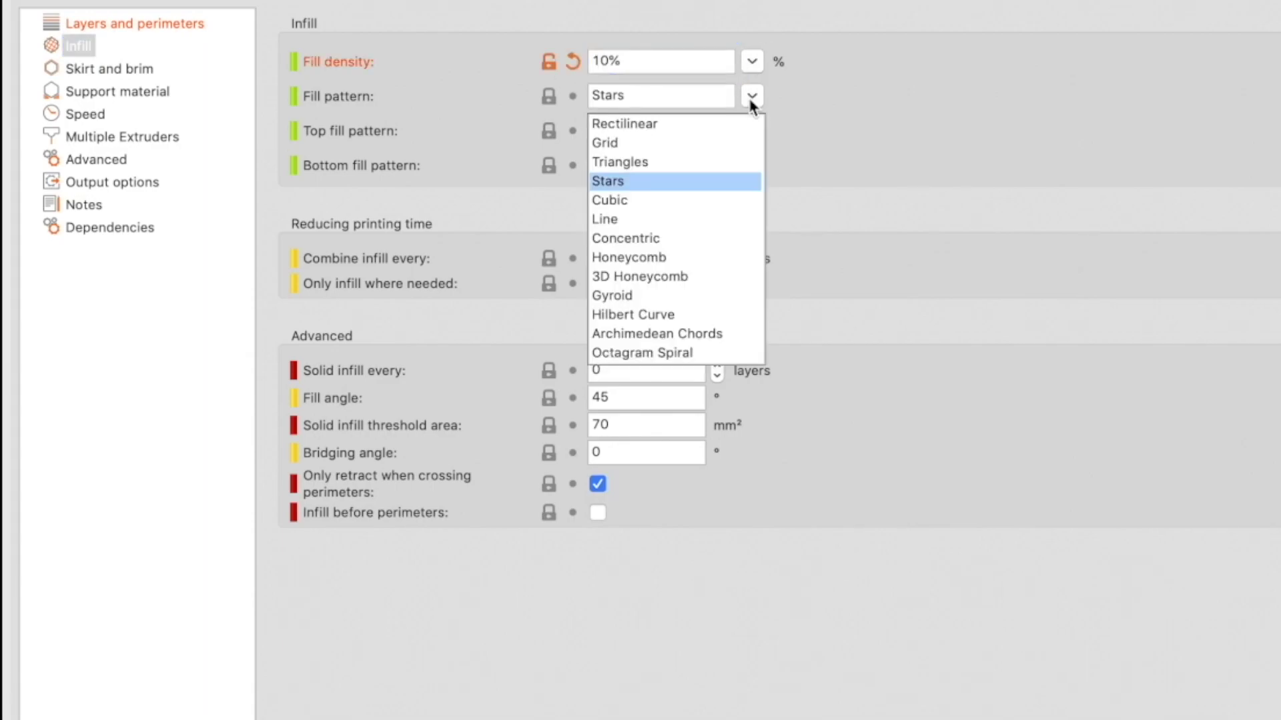
left_click(670, 295)
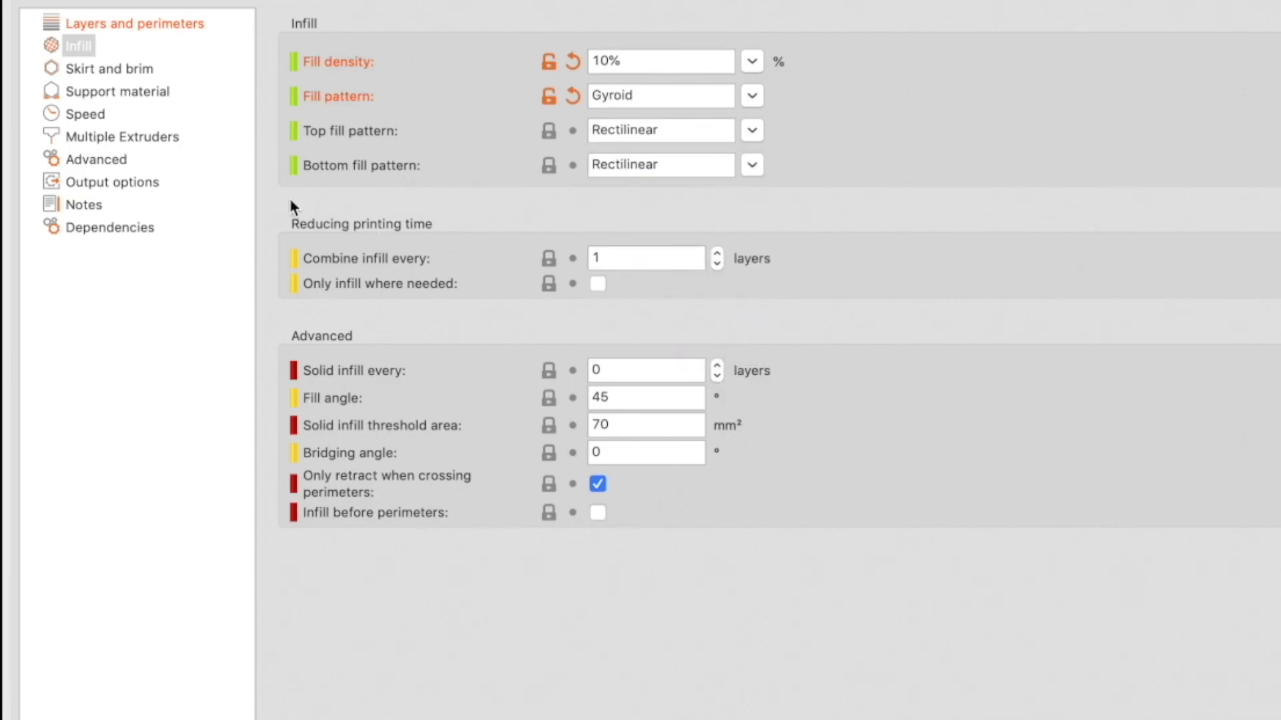
Step: Set the skirt to a minimum of 2 loops and a height of 2 layers
left_click(148, 71)
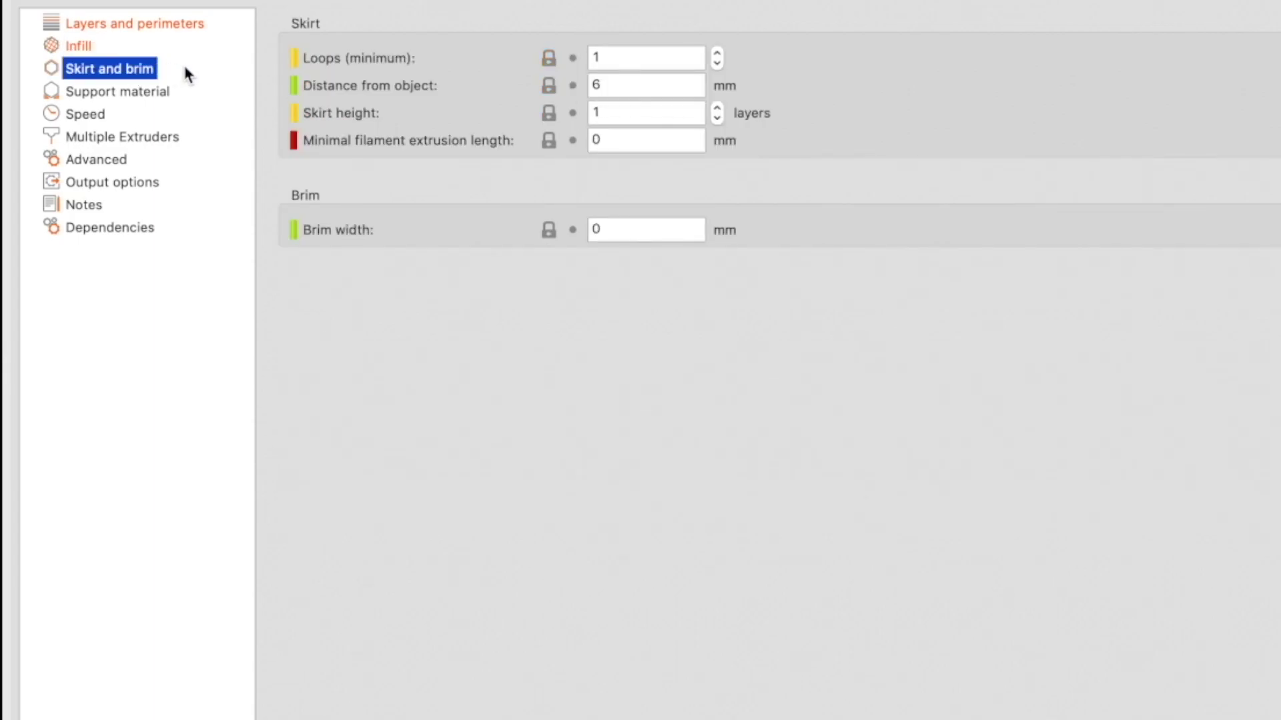
left_click(717, 56)
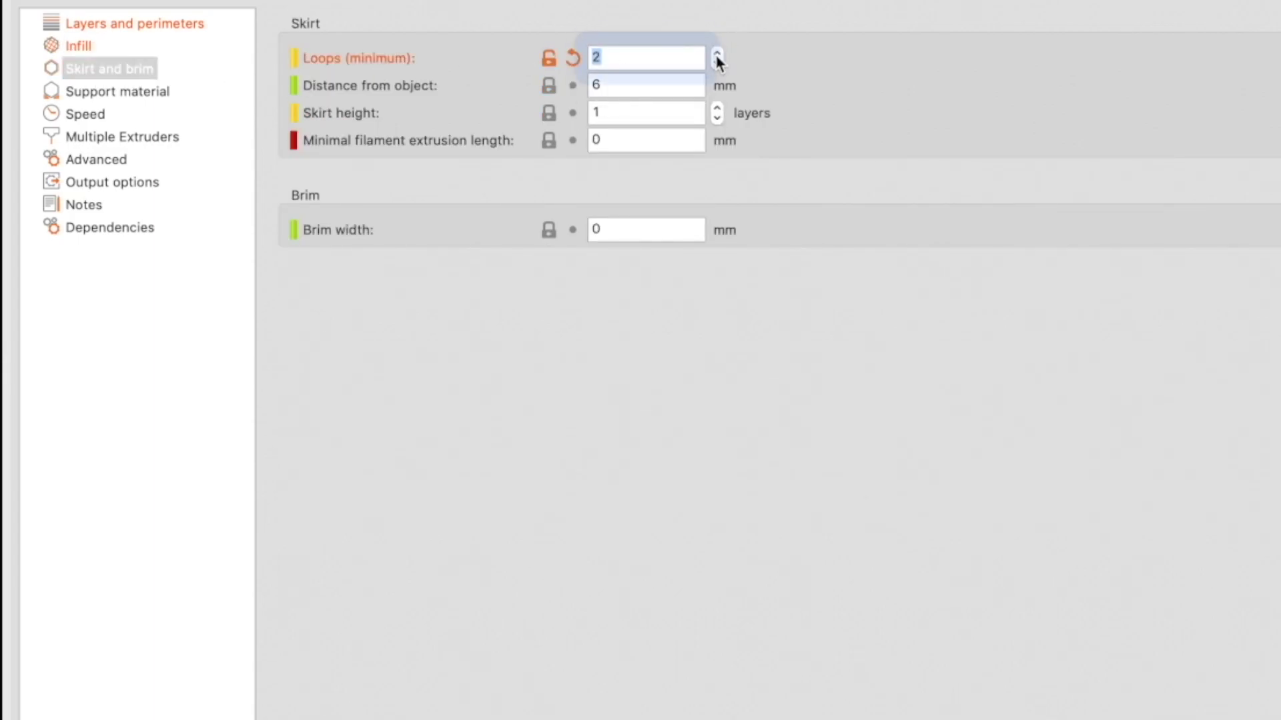
left_click(717, 109)
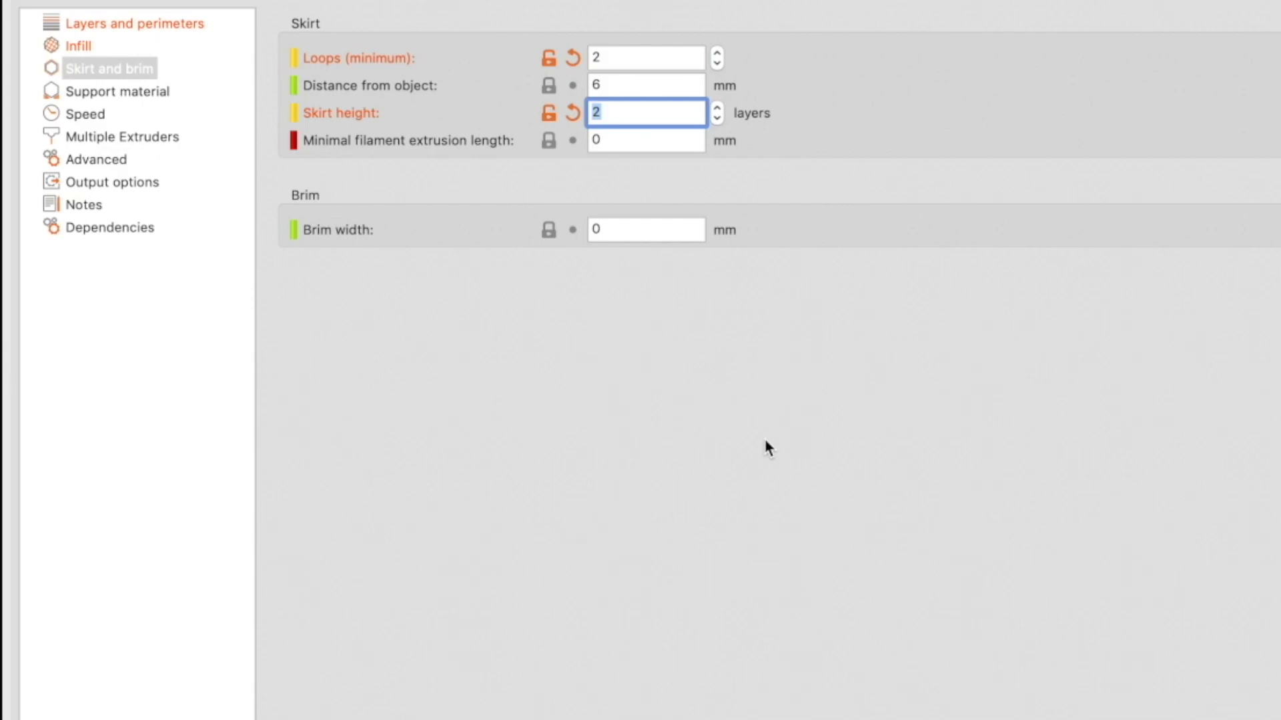
Step: Enable support material generation and set the overhang threshold to 60°
left_click(161, 91)
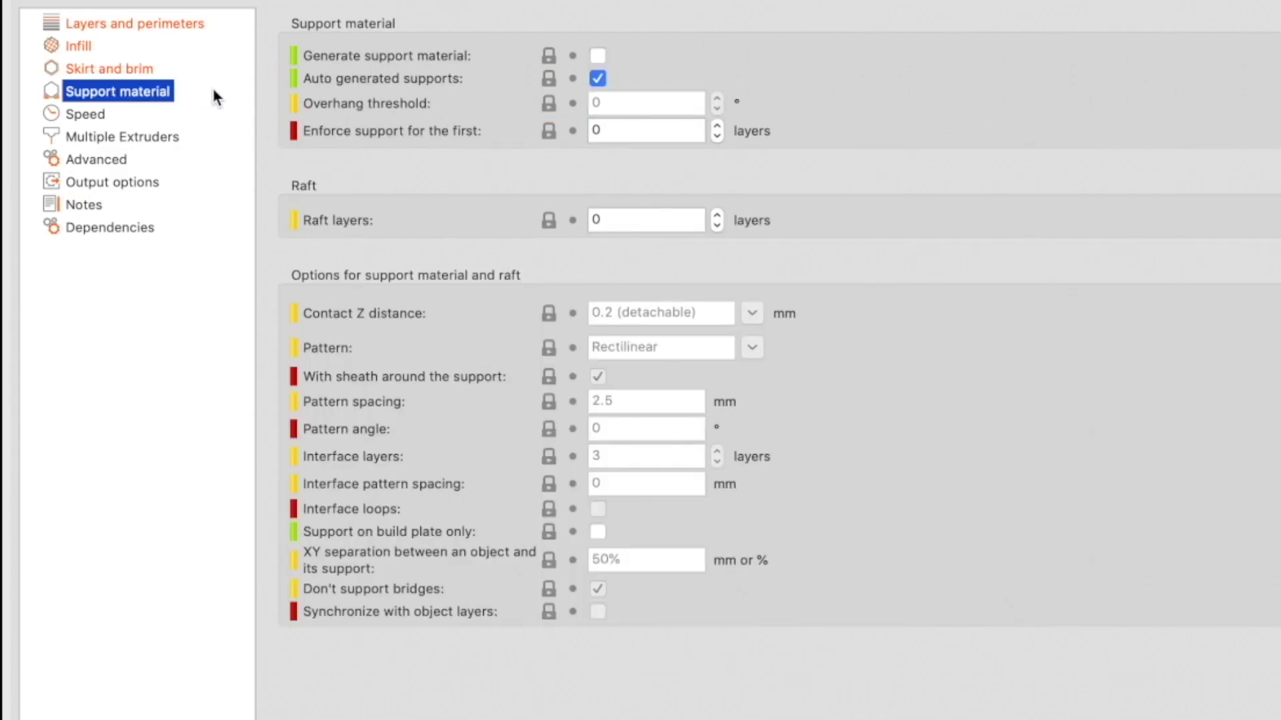
left_click(598, 54)
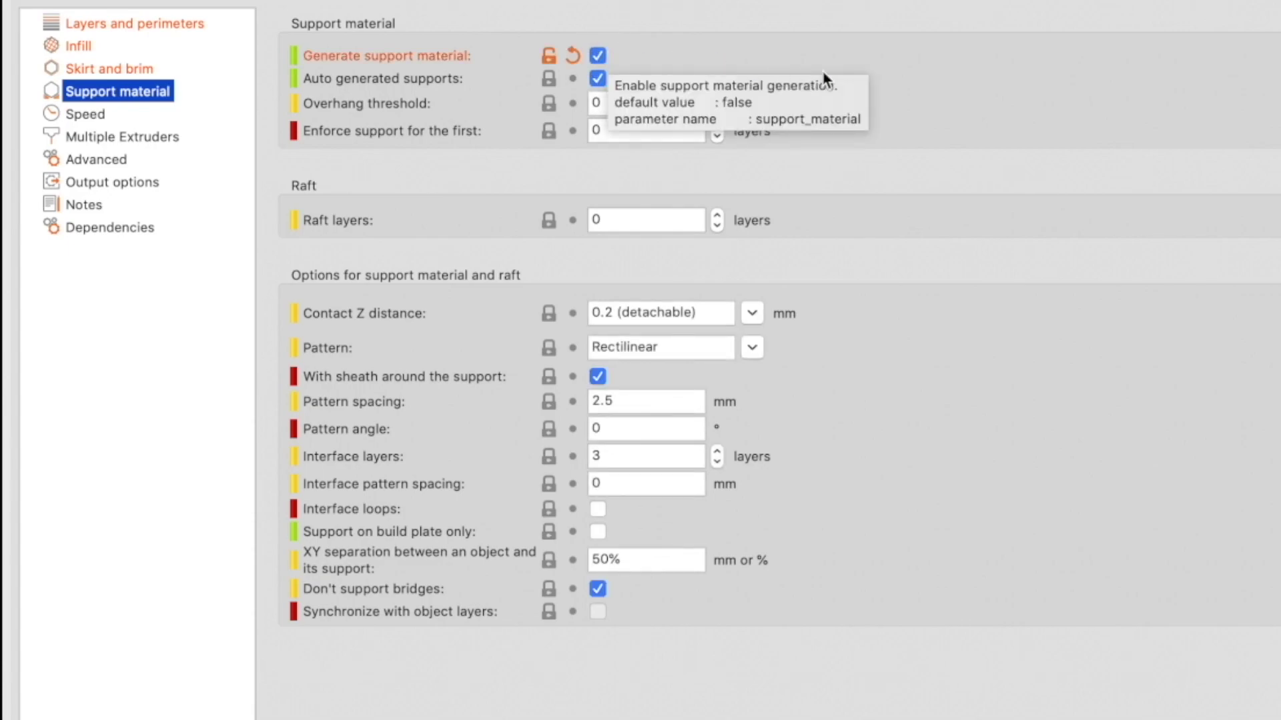
left_click(595, 103)
type("60")
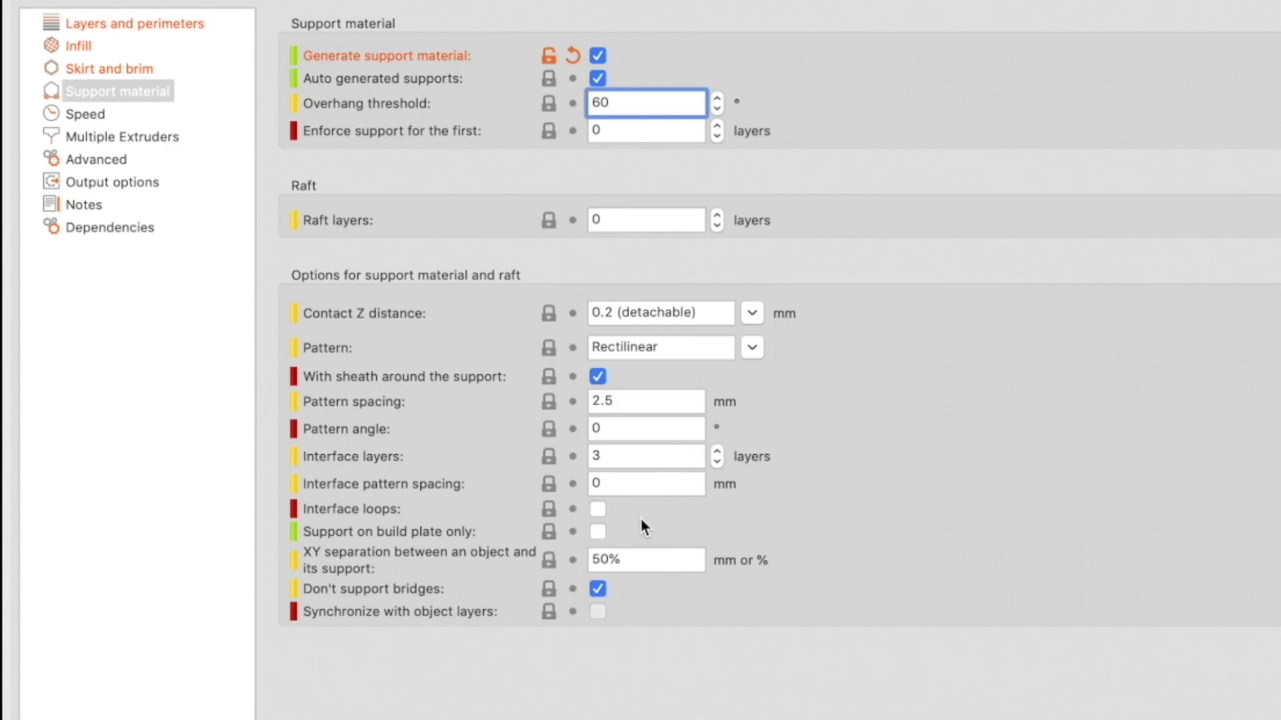
Step: Set the XY separation between an object and its support to 1 mm, and turn off support material generation
left_click(642, 563)
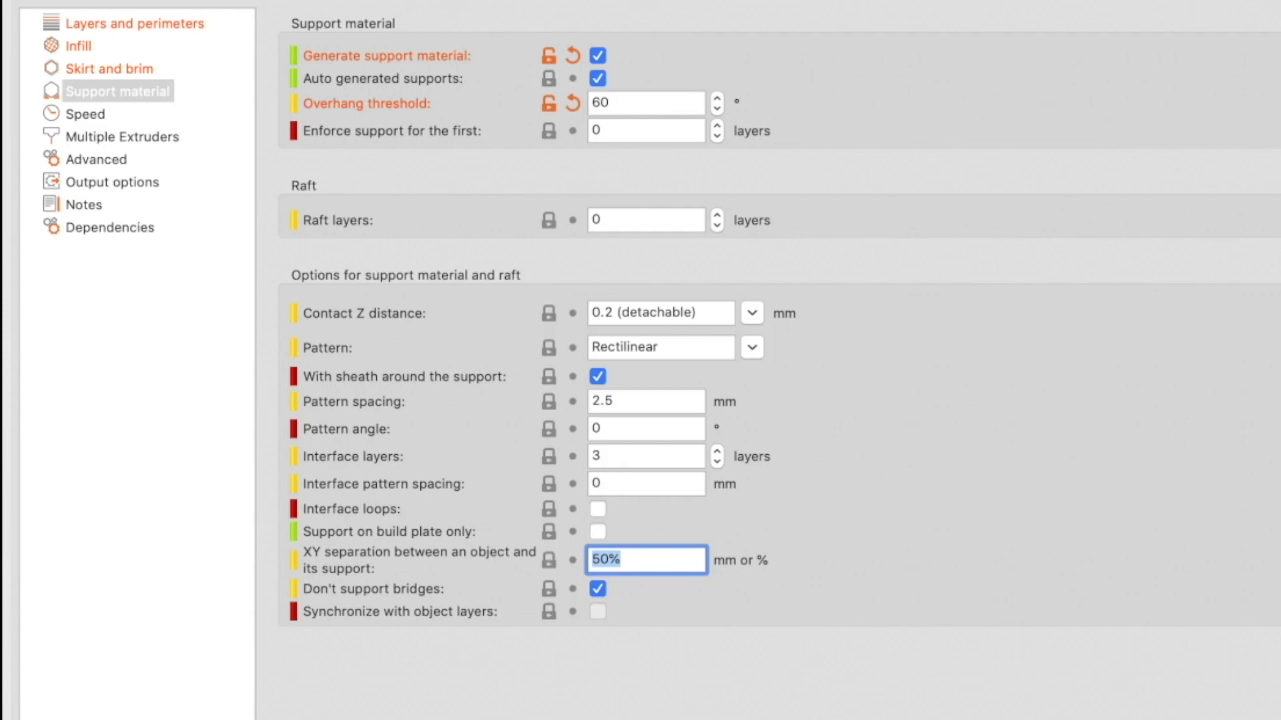
type("1")
left_click(597, 55)
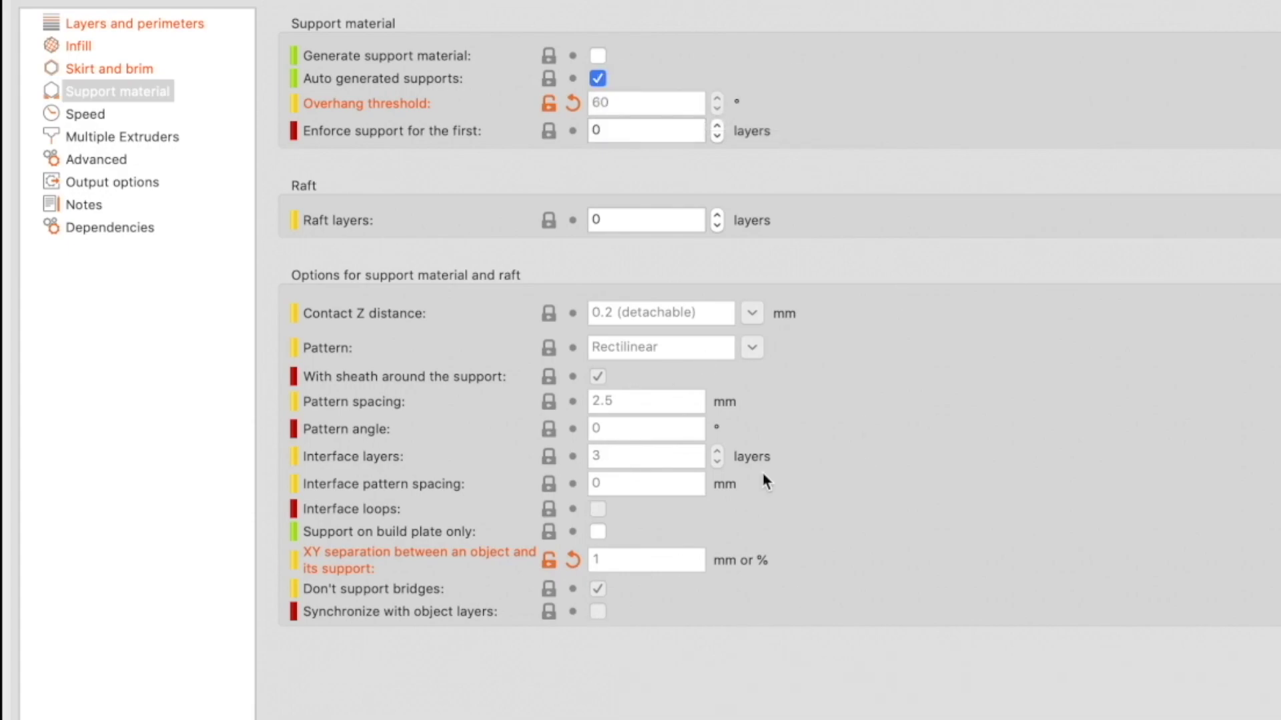
Step: In the speed settings, set the perimeter speed to 40 mm/s and the infill speed to 60 mm/s
left_click(87, 114)
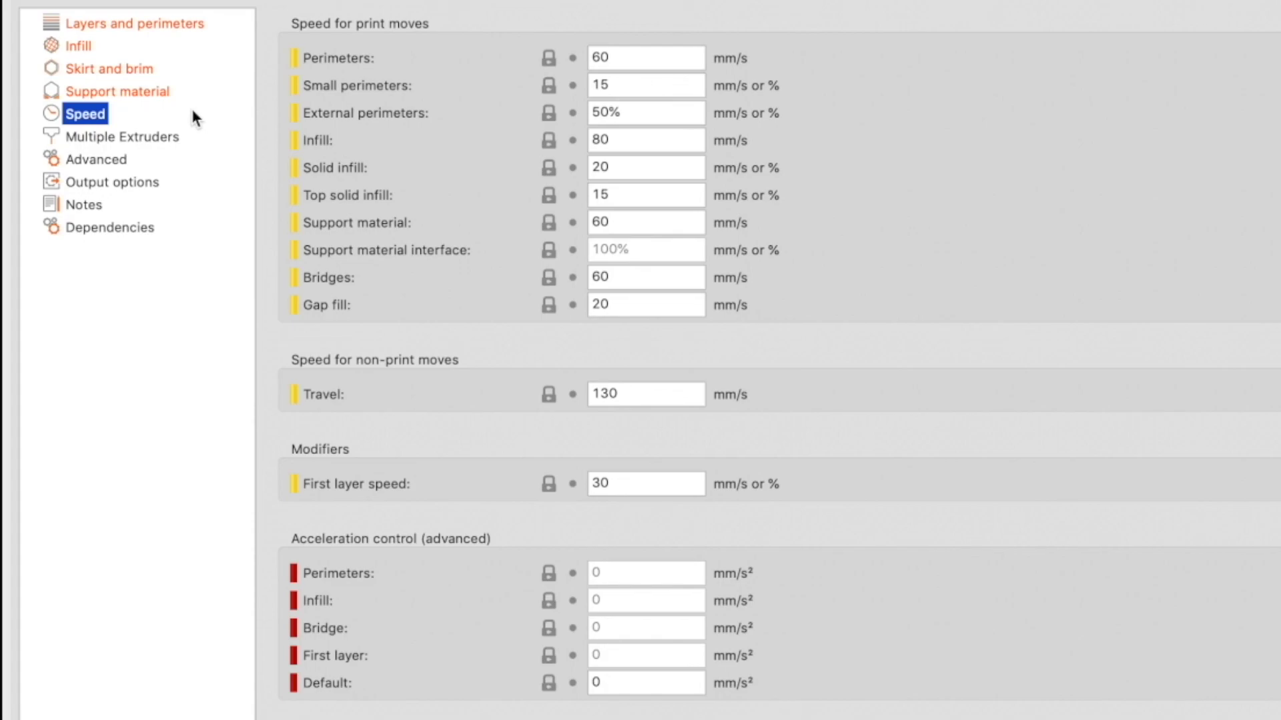
double_click(603, 56)
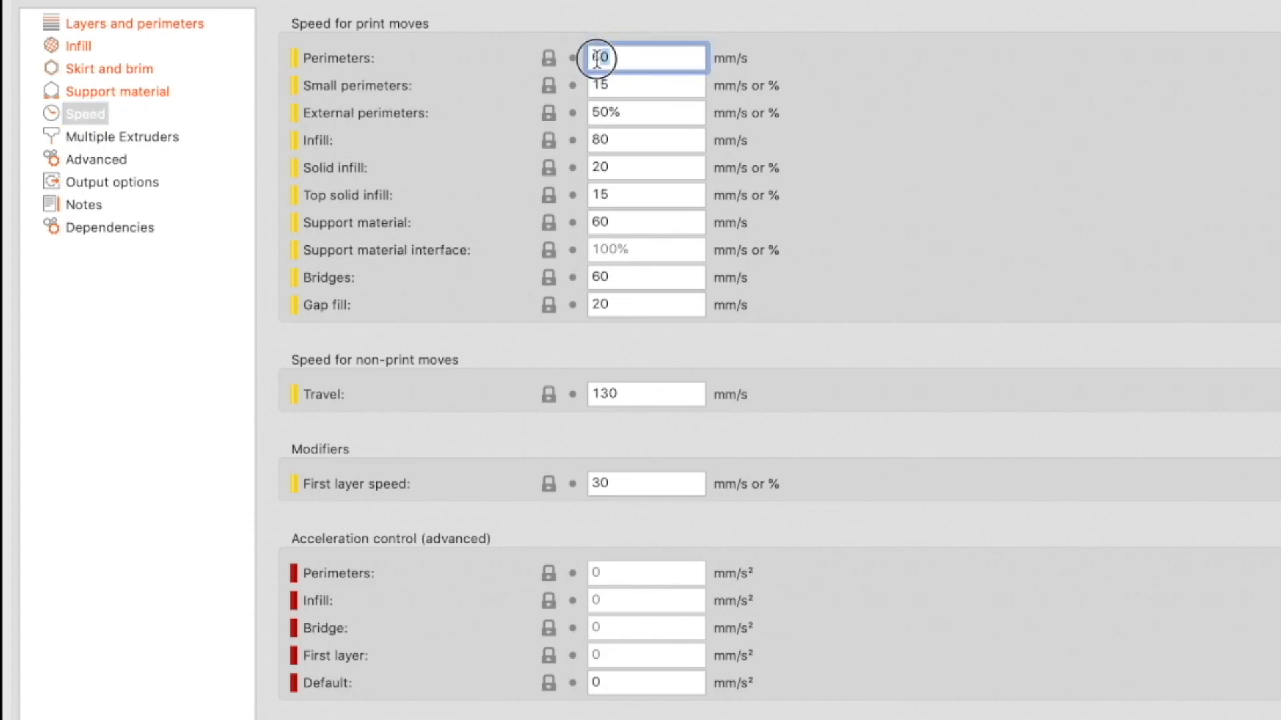
type("40")
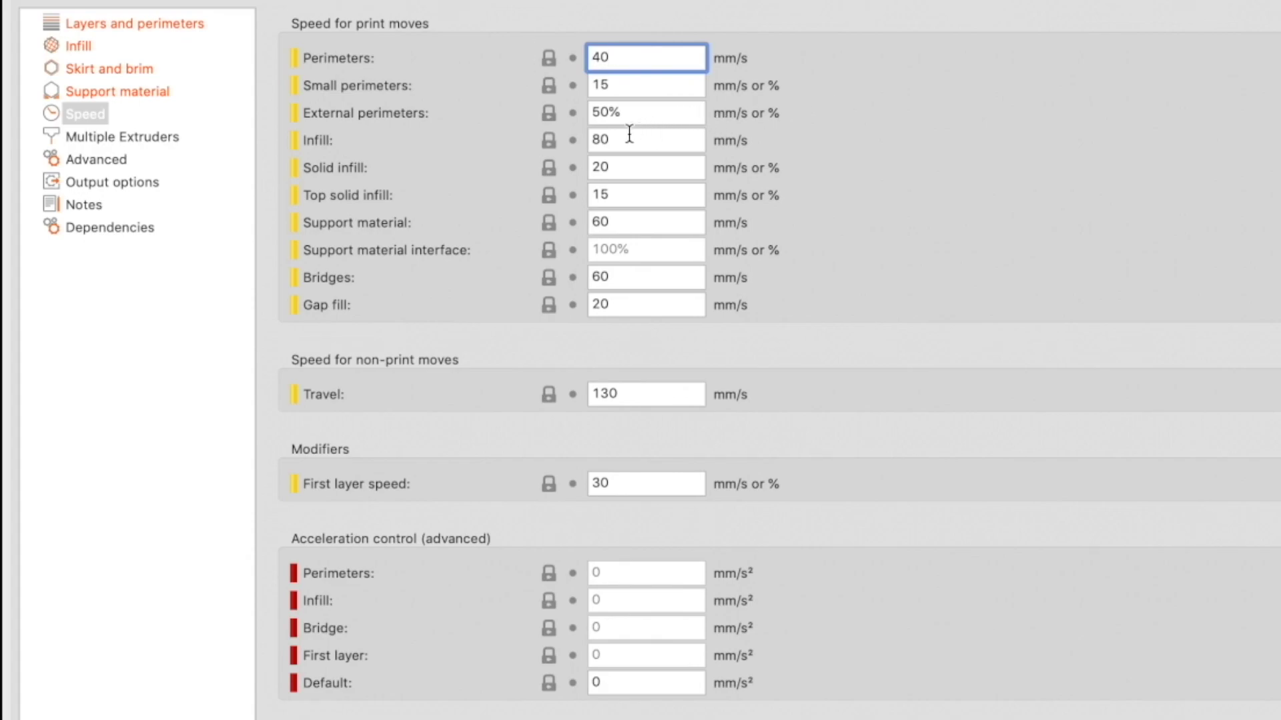
left_click_drag(602, 138, 536, 151)
type("6")
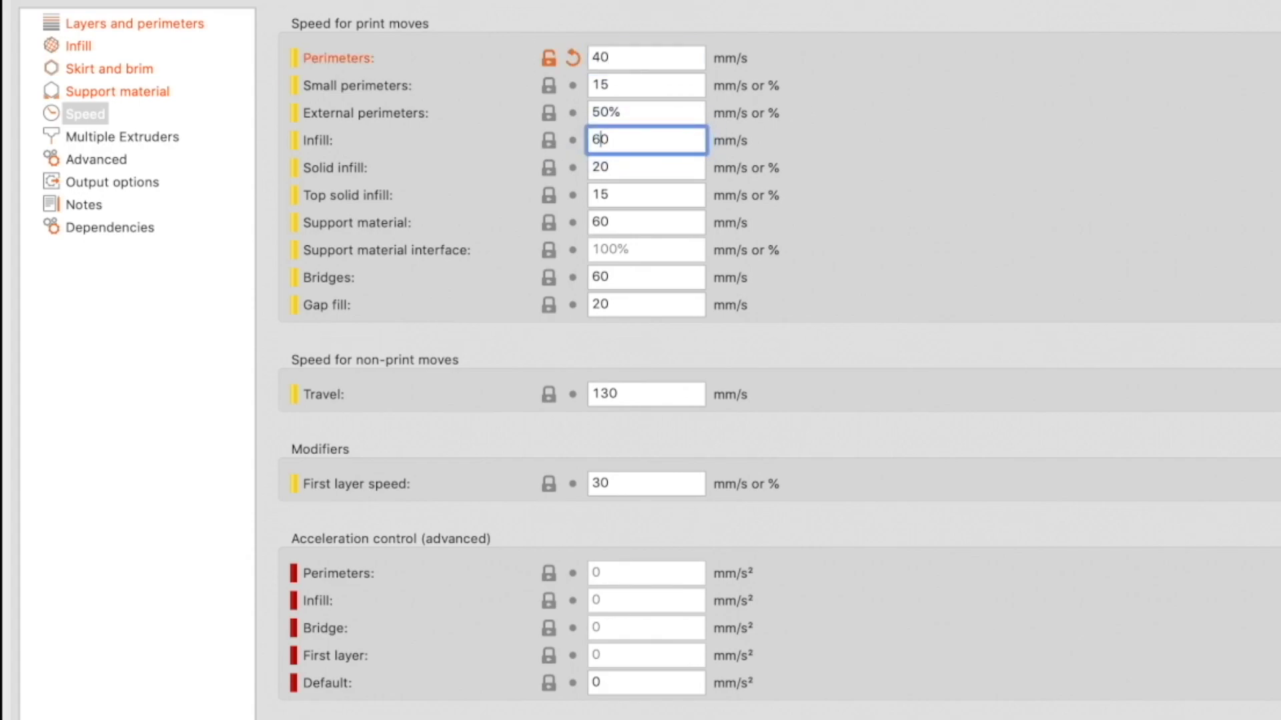
Step: Set the support material and bridge speeds to 40 mm/s each and the first layer speed to 20 mm/s
left_click_drag(602, 223, 518, 235)
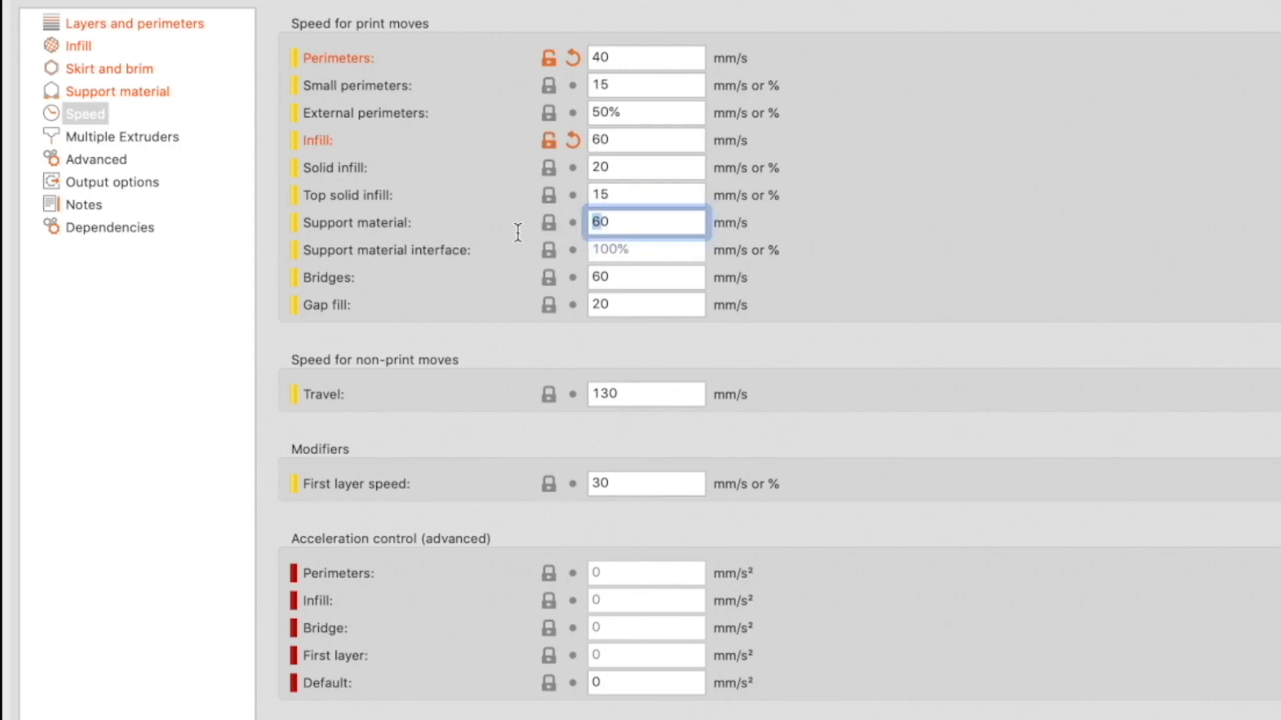
type("4")
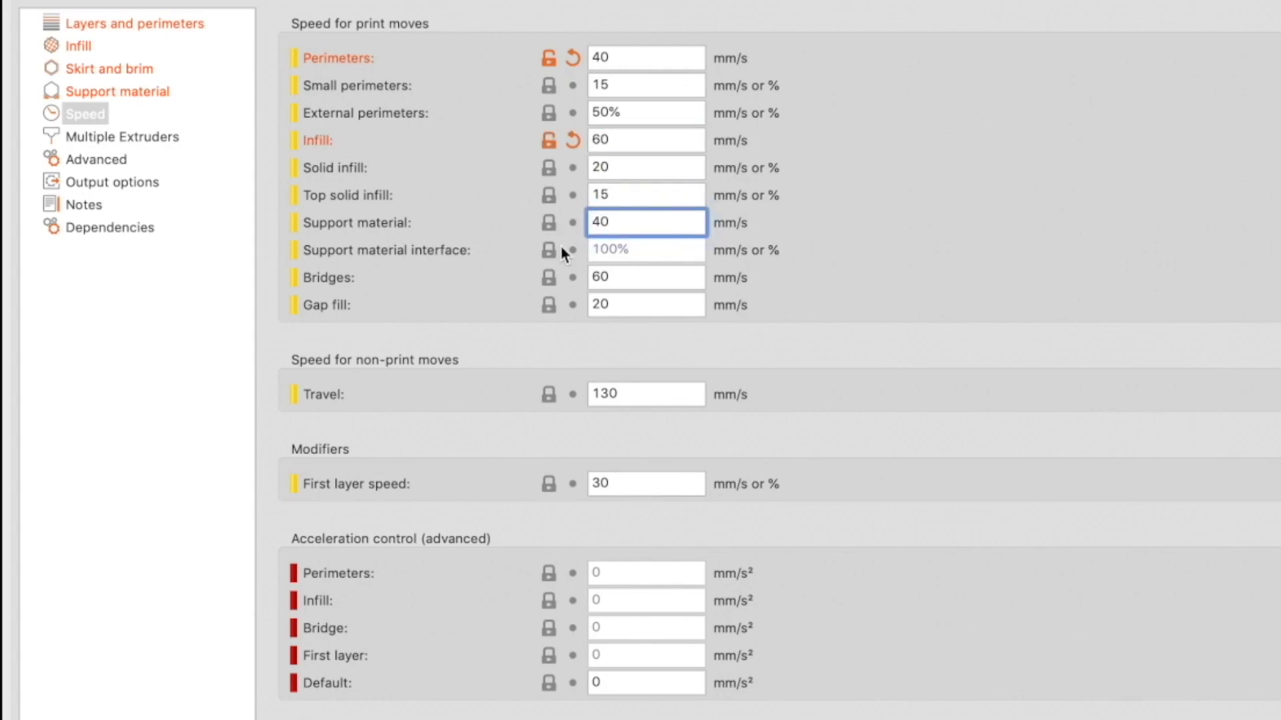
left_click_drag(599, 276, 536, 278)
type("4")
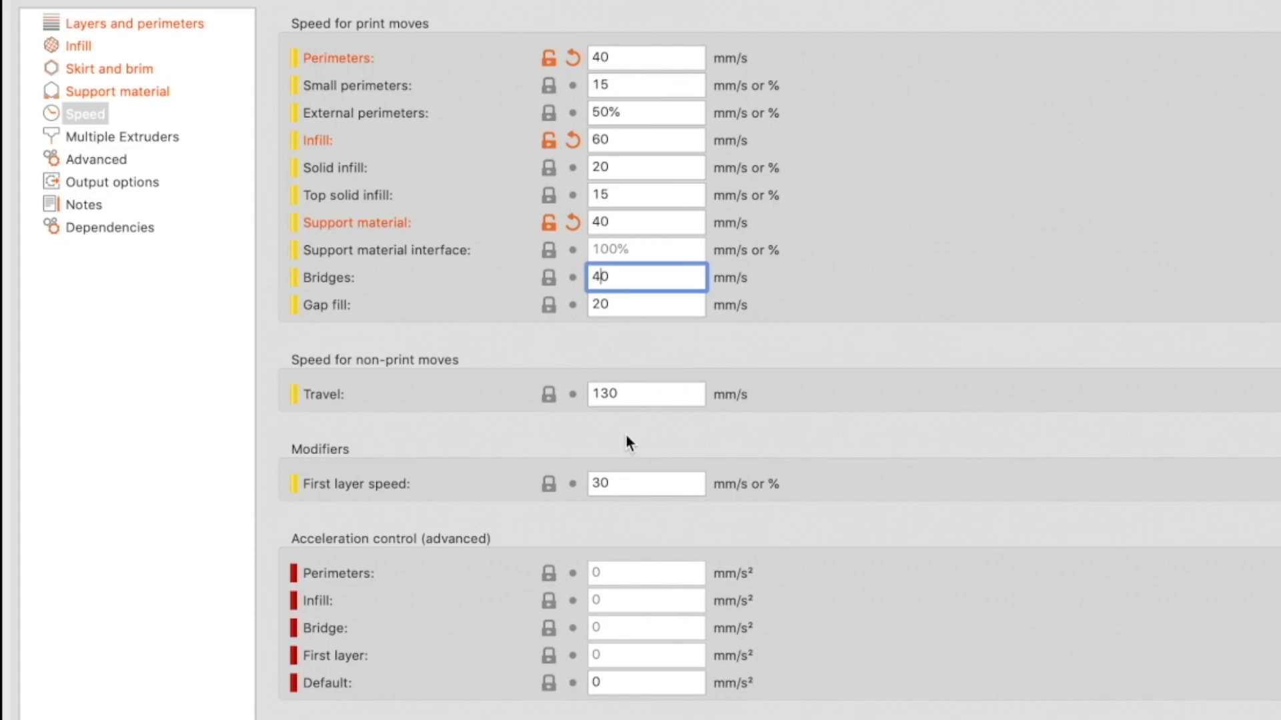
left_click_drag(602, 481, 547, 491)
type("2")
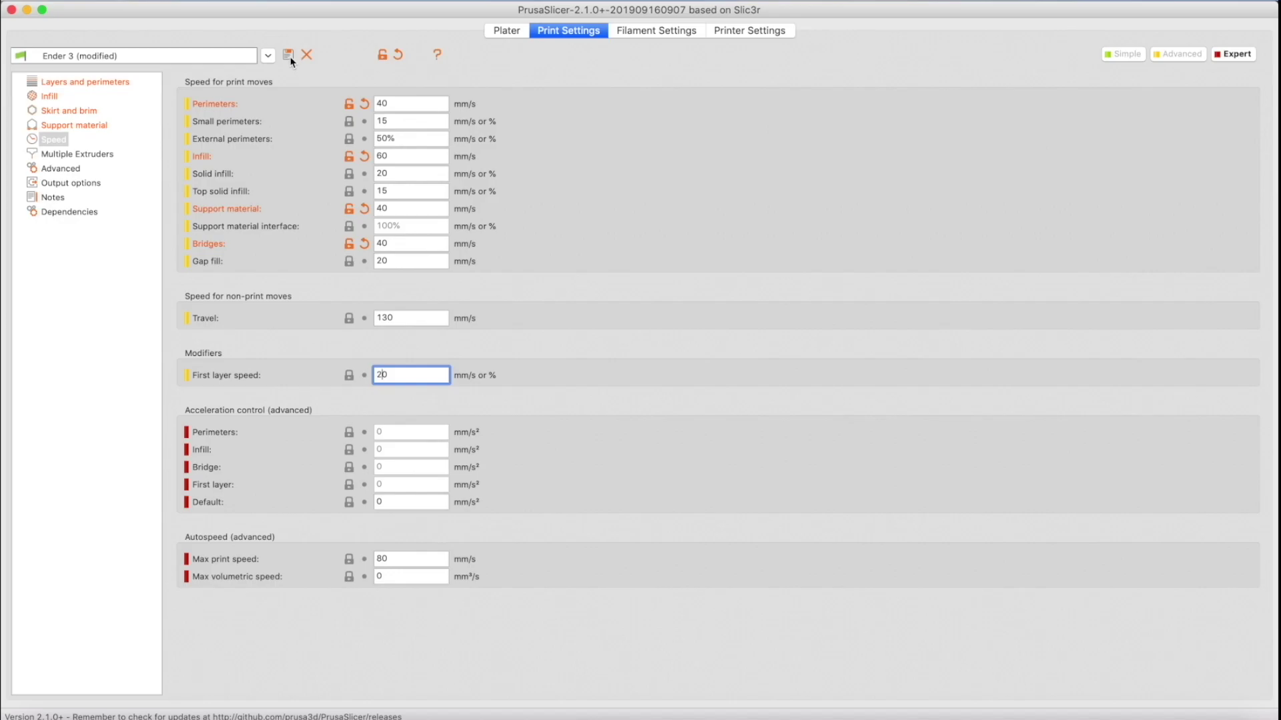
Step: Save the modified print settings under the preset name Ender 3 40mms @ 0.2mm
left_click(290, 61)
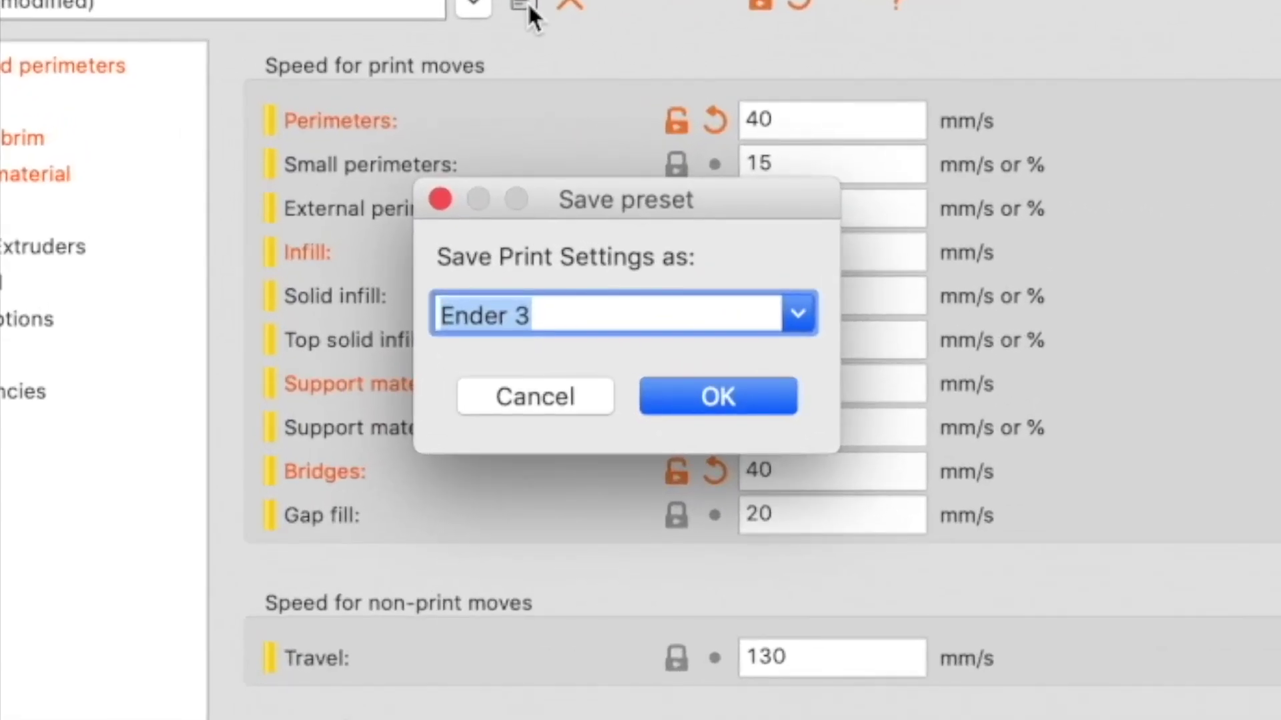
key("Right")
type("40mms")
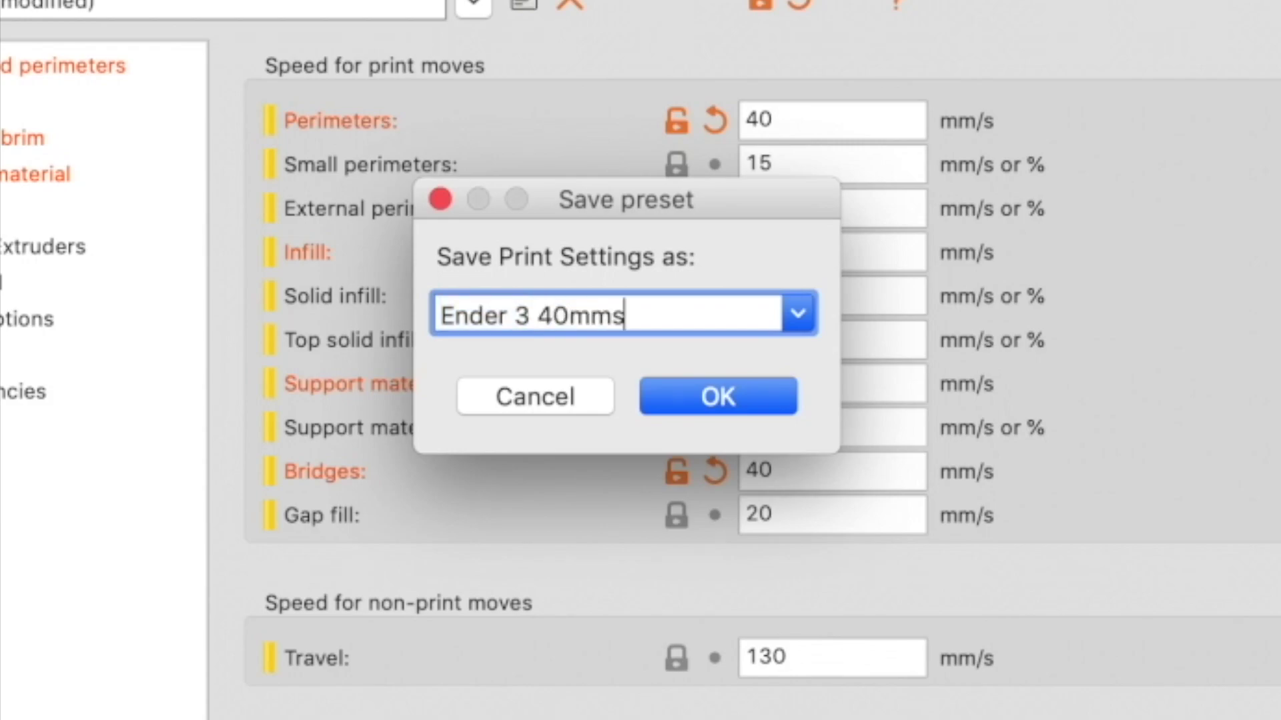
type(" @ 0.2mm")
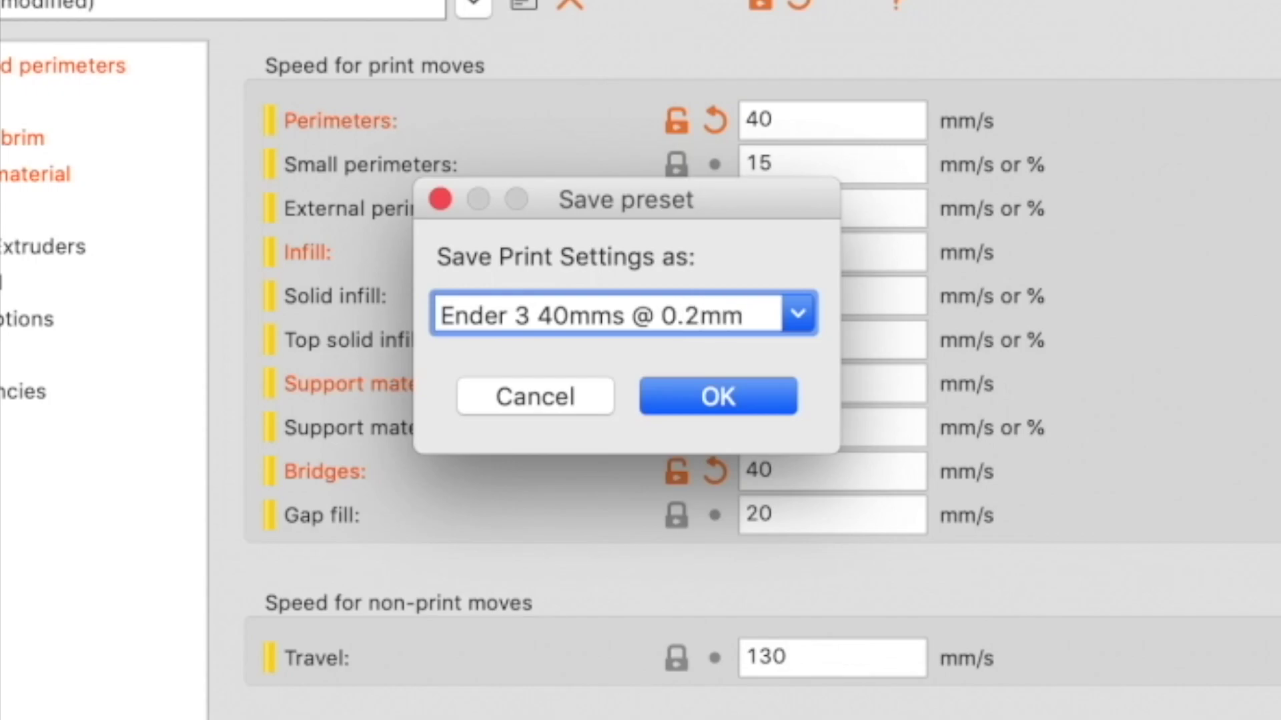
key("Return")
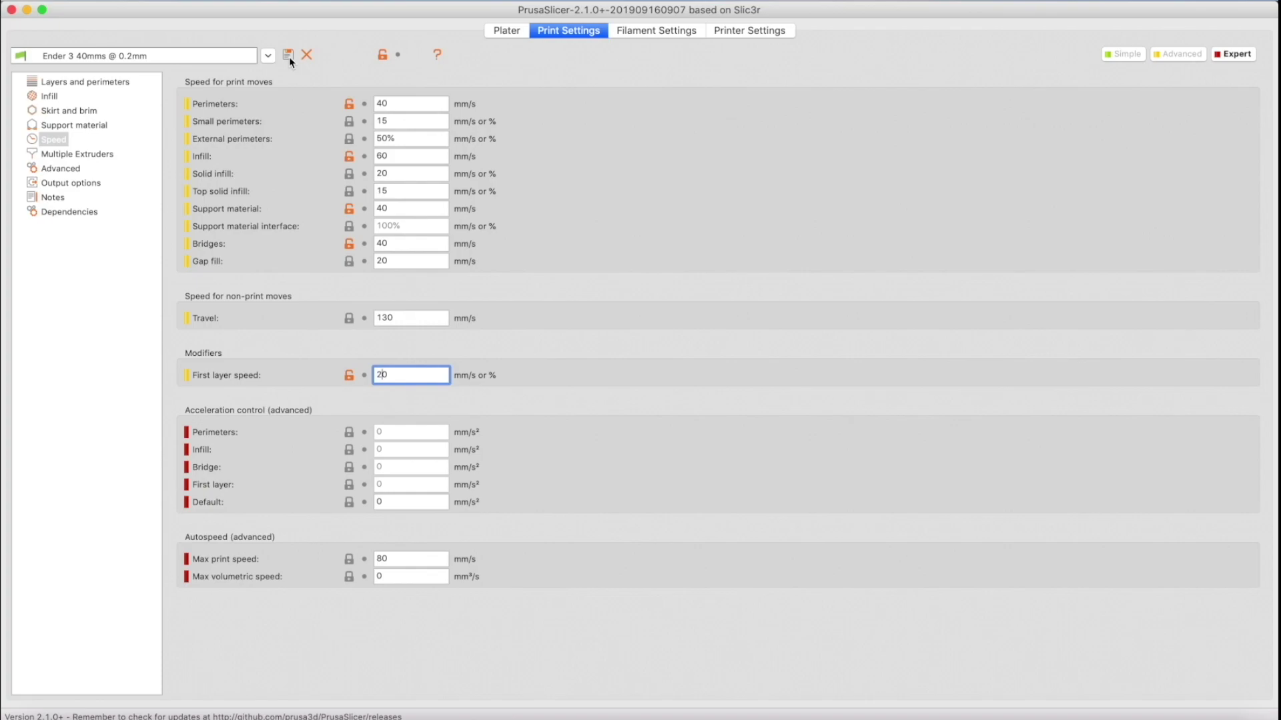
Step: Save a copy of the print settings under the preset name Ender 3 60mms @ 0.2mm
left_click(288, 55)
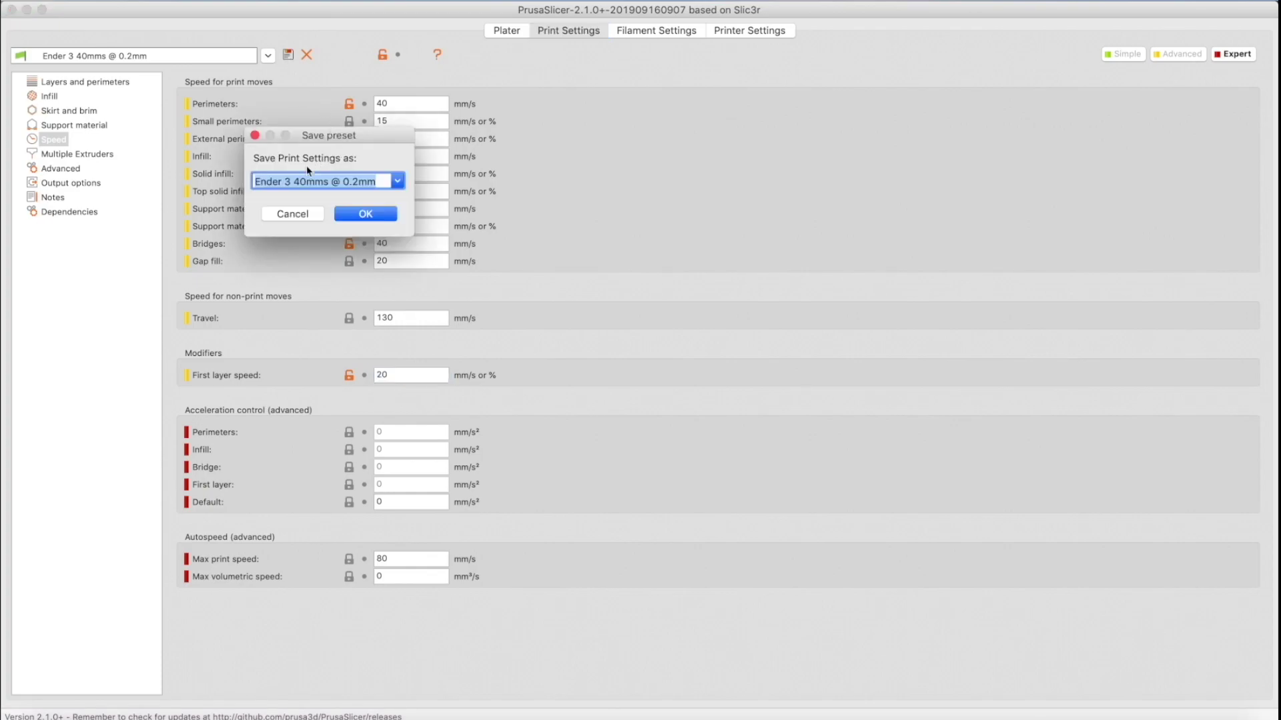
left_click(301, 181)
key("BackSpace")
type("6")
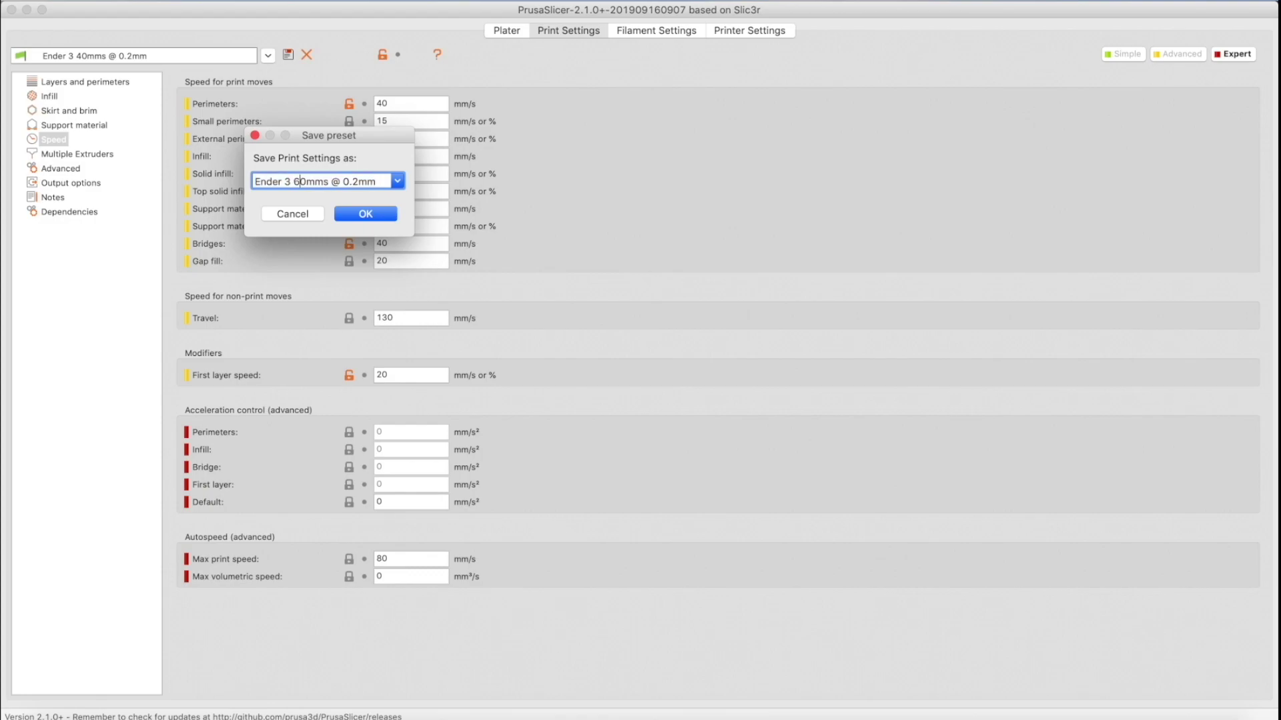
left_click(357, 213)
Step: Set the perimeter, support material and bridge speeds to 60 mm/s each and the infill speed to 80 mm/s
double_click(385, 103)
type("60")
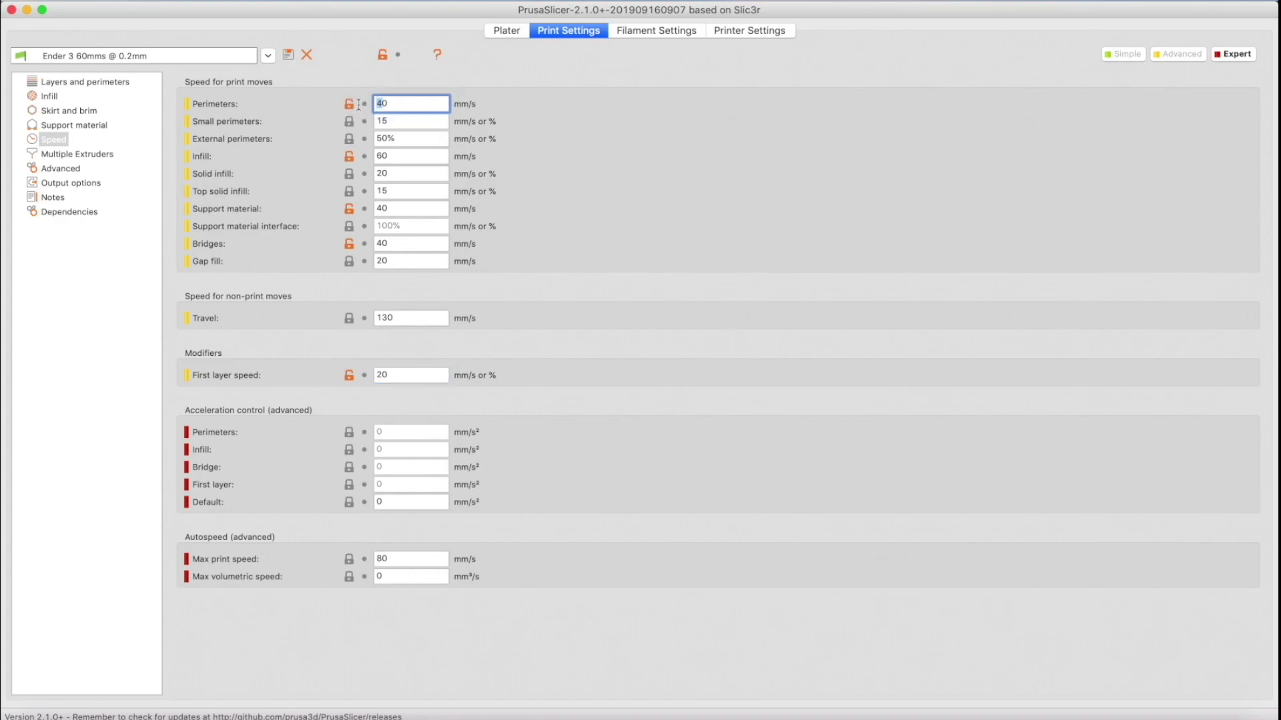
double_click(385, 155)
type("80")
double_click(385, 208)
type("60")
left_click(381, 243)
key("BackSpace")
type("6")
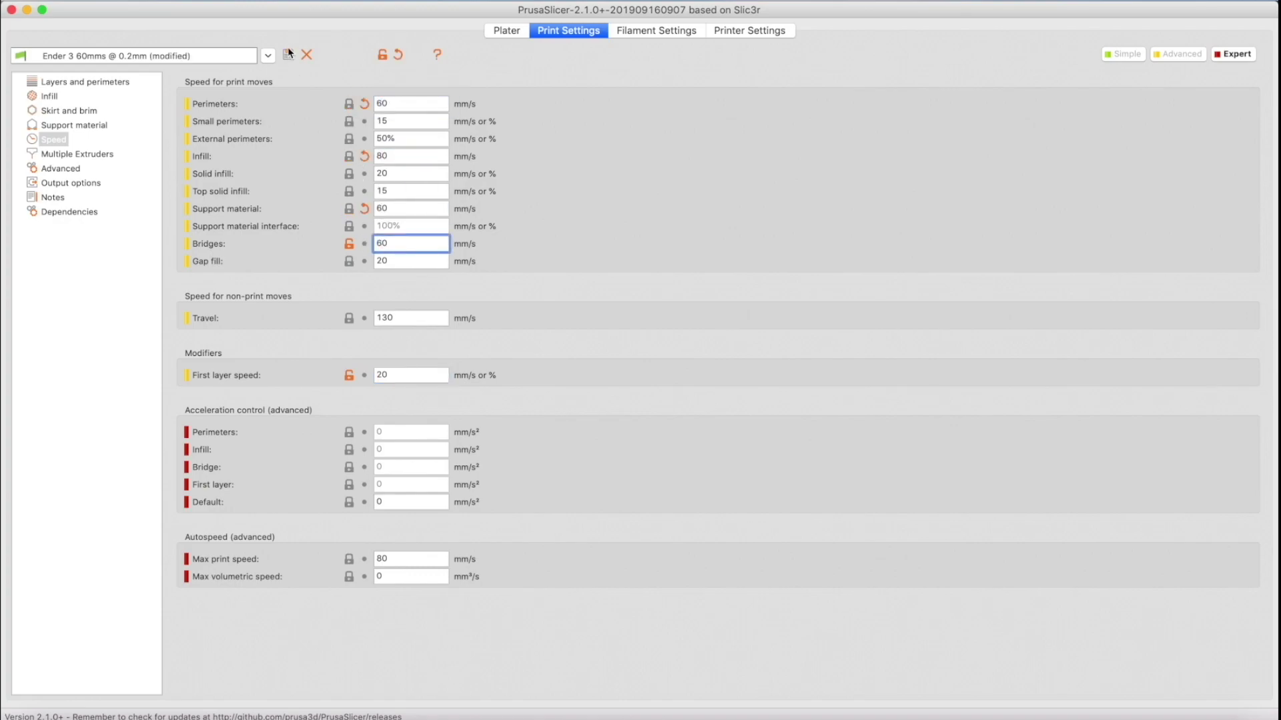
Step: Save the modified print settings under the preset name Ender 3 60mms @ 0.2mm and show the available print presets
left_click(289, 56)
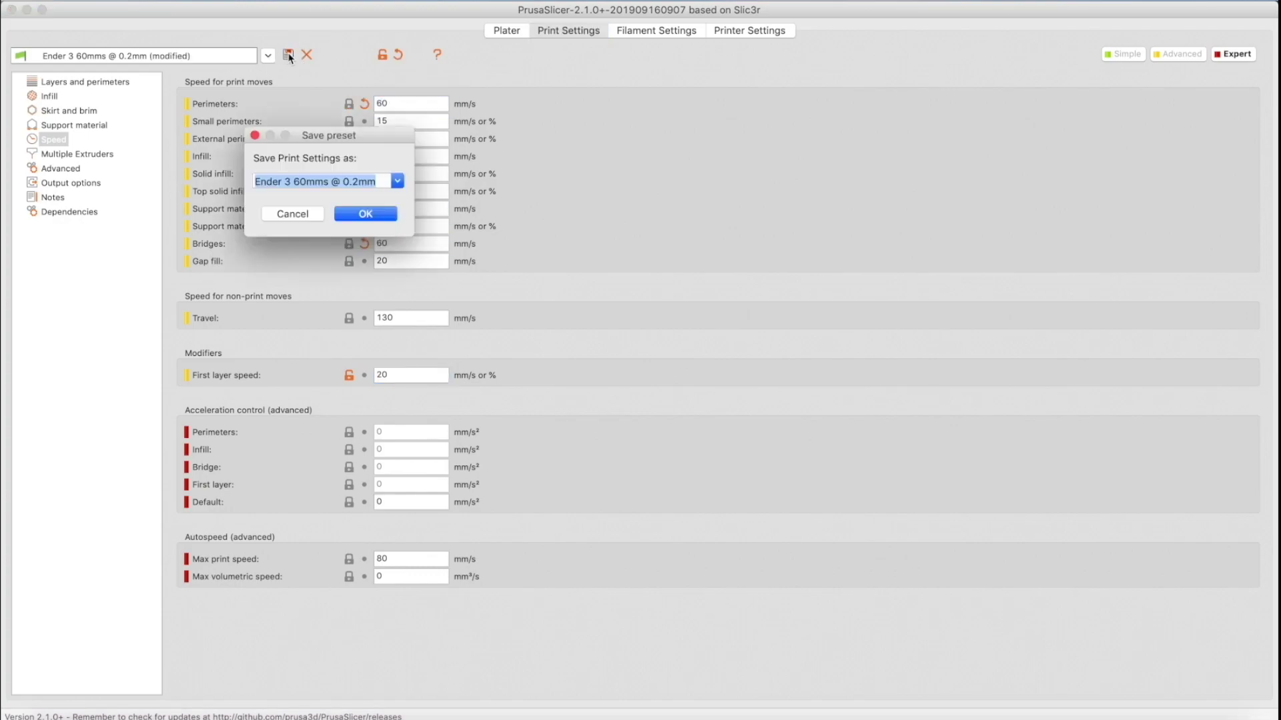
left_click(367, 214)
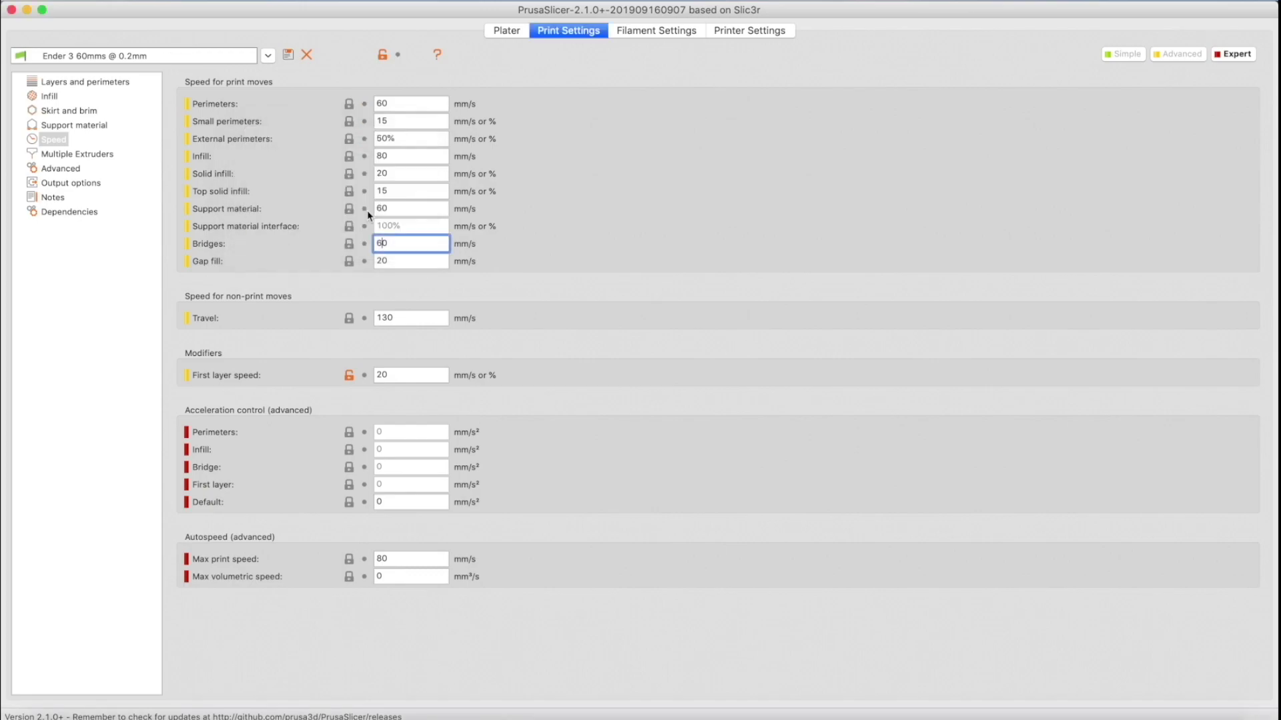
left_click(268, 56)
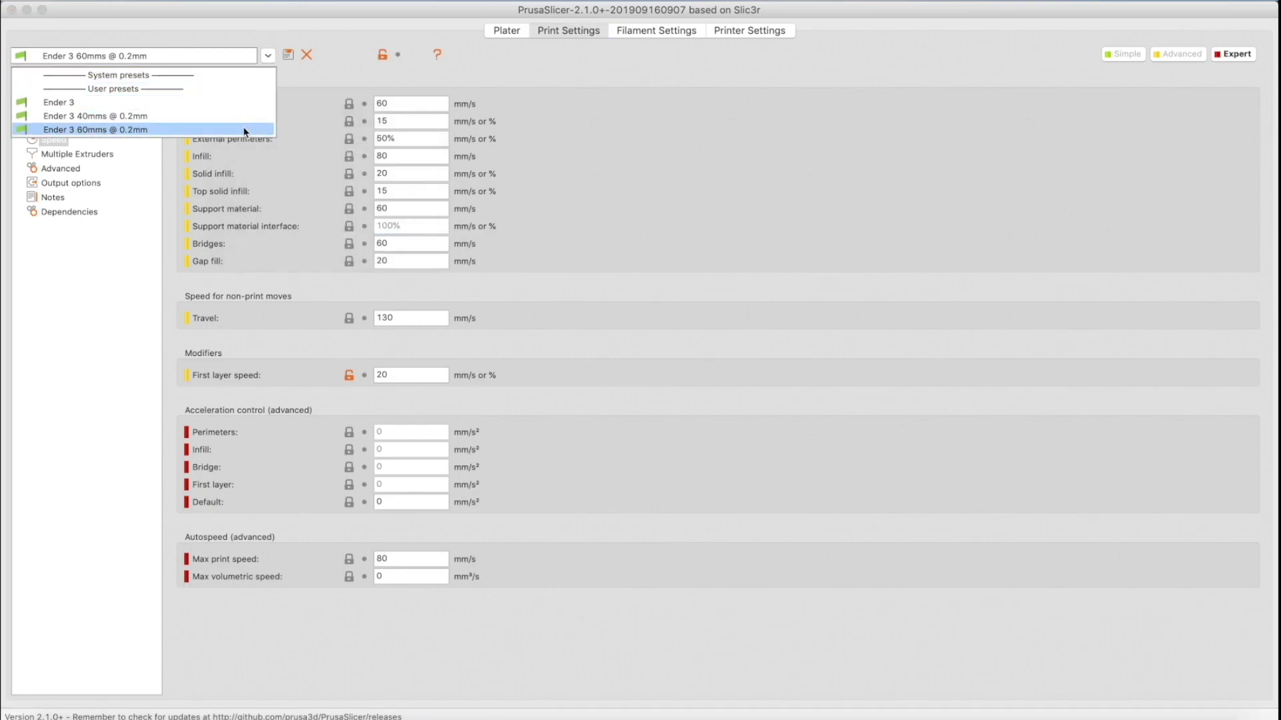
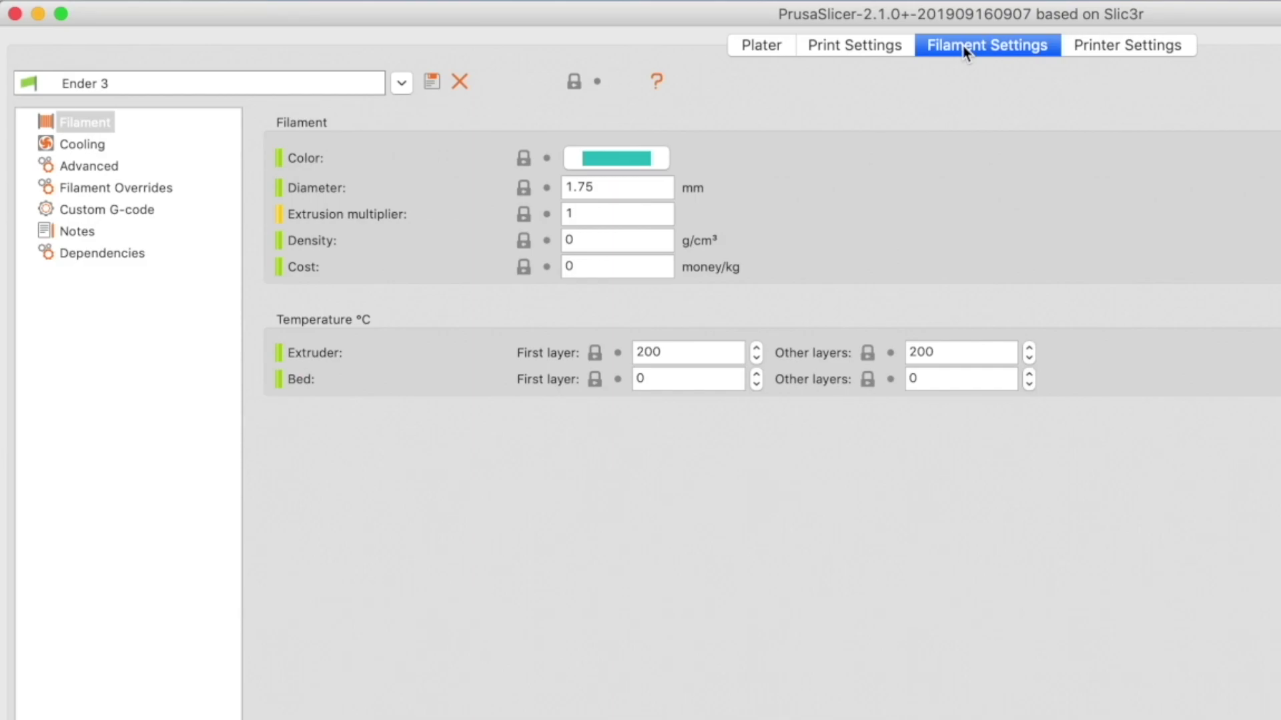
Step: Load the Generic PLA system preset as the starting point for the filament settings
left_click(406, 85)
scroll(330, 372, "up", 5)
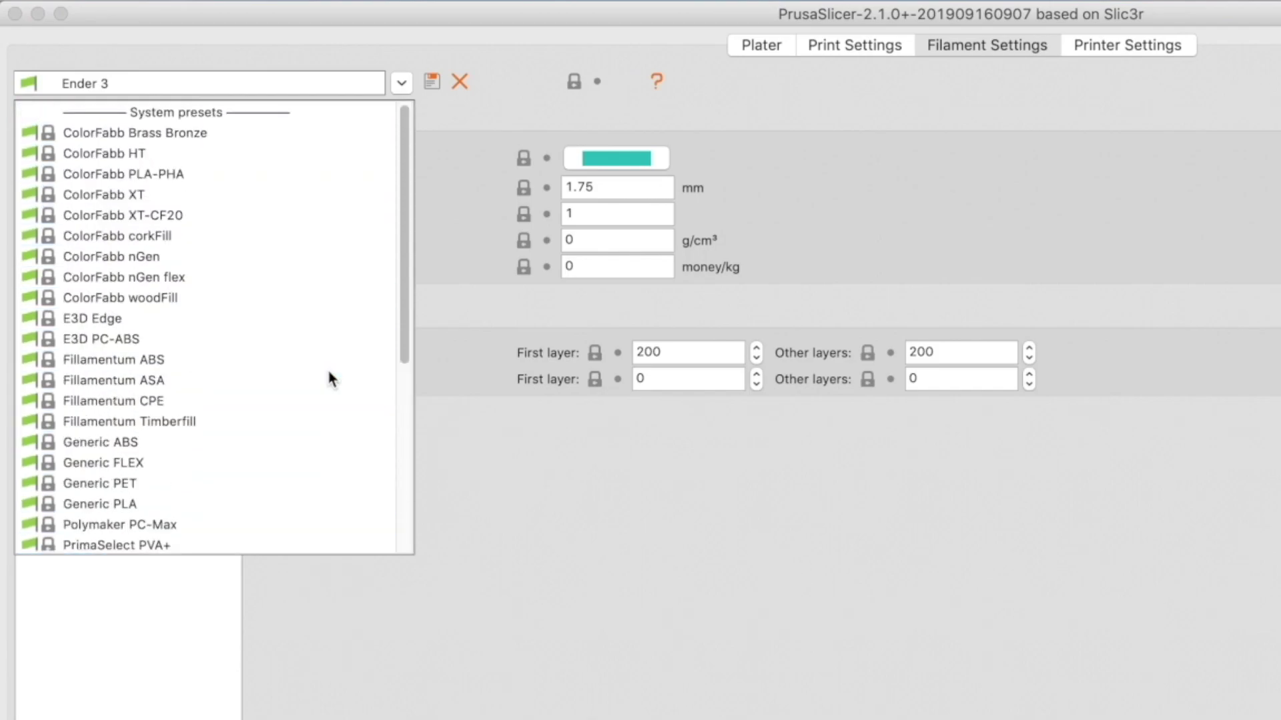
scroll(331, 379, "down", 5)
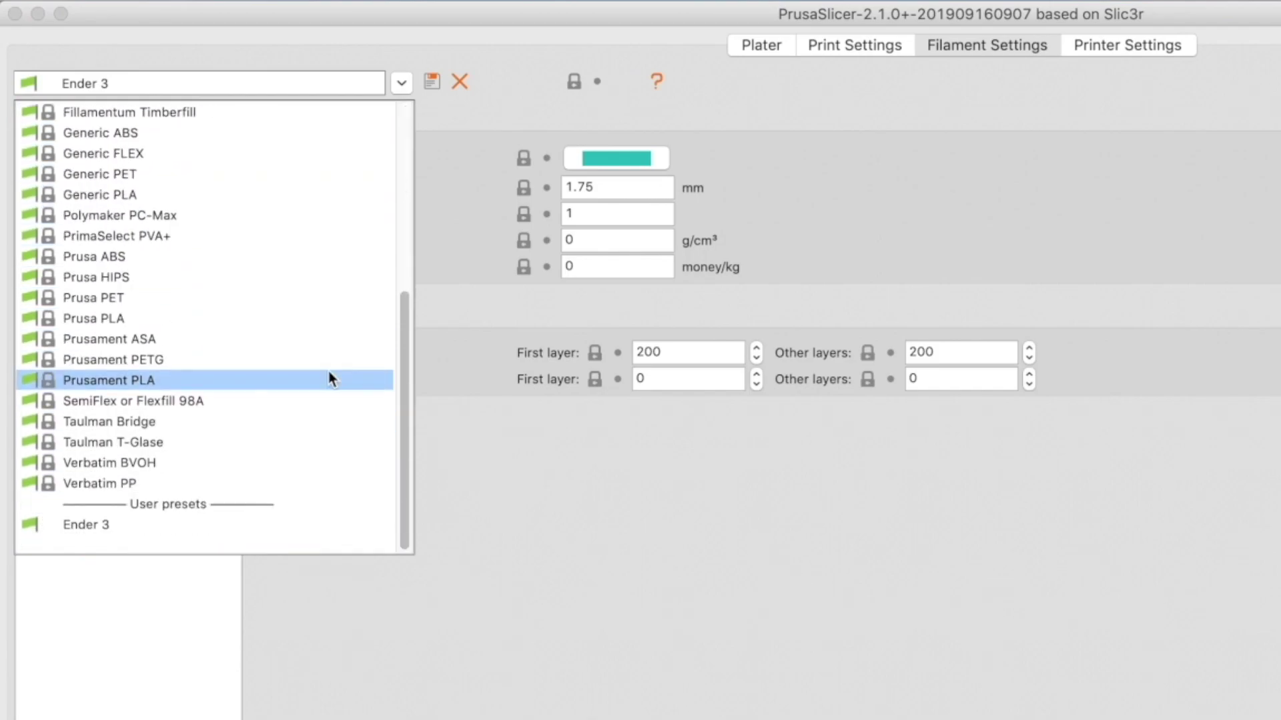
left_click(198, 199)
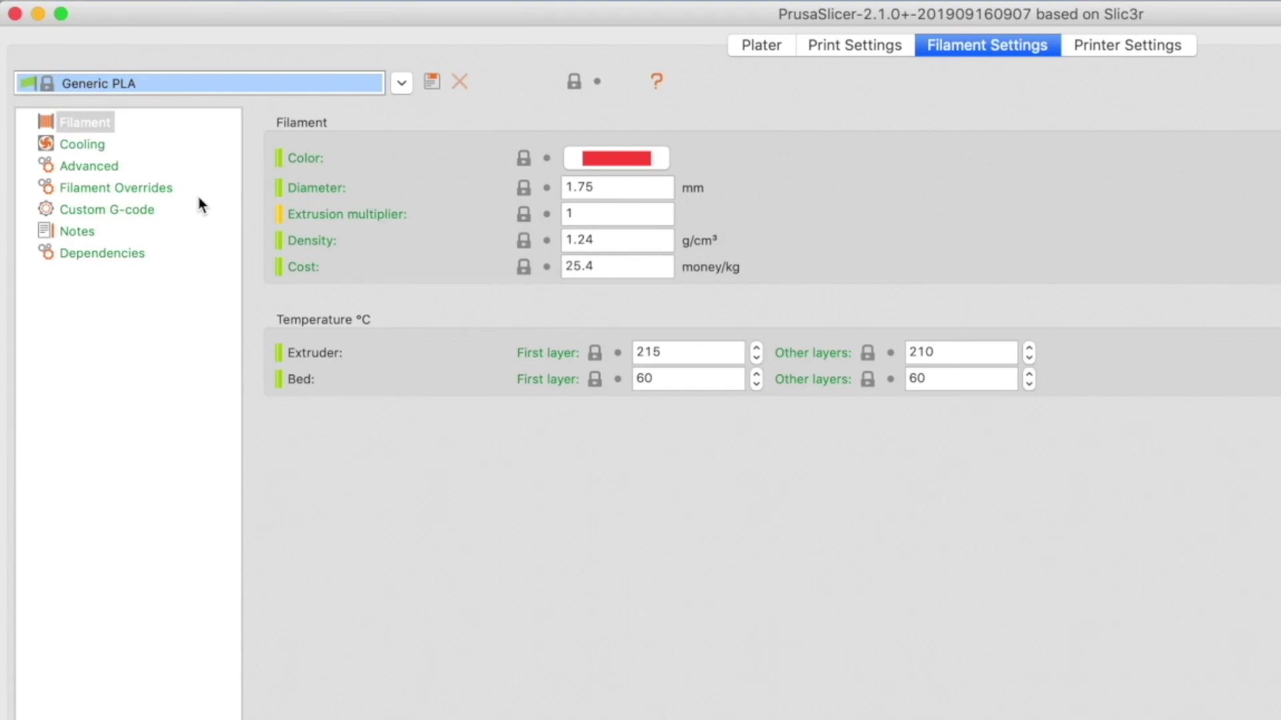
Step: Set the filament color to the black Licorice pencil color and the filament cost to 18.00 money/kg
left_click(600, 162)
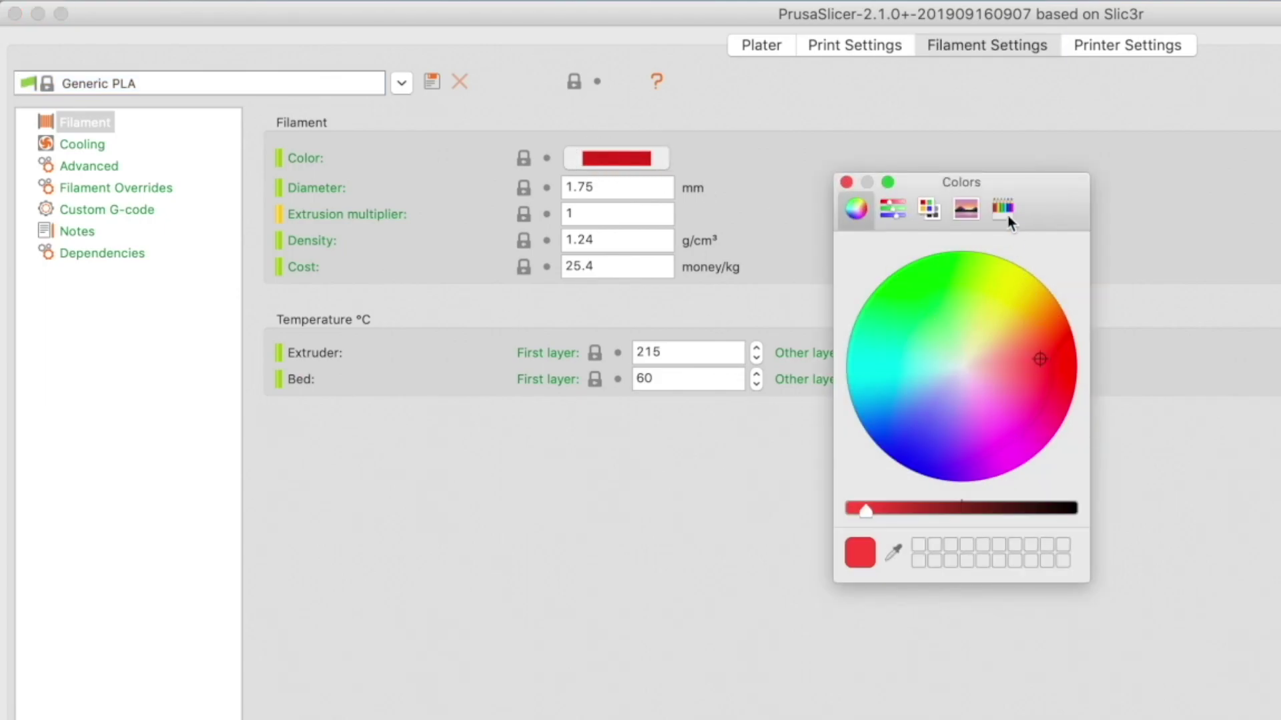
left_click(1002, 208)
left_click(842, 314)
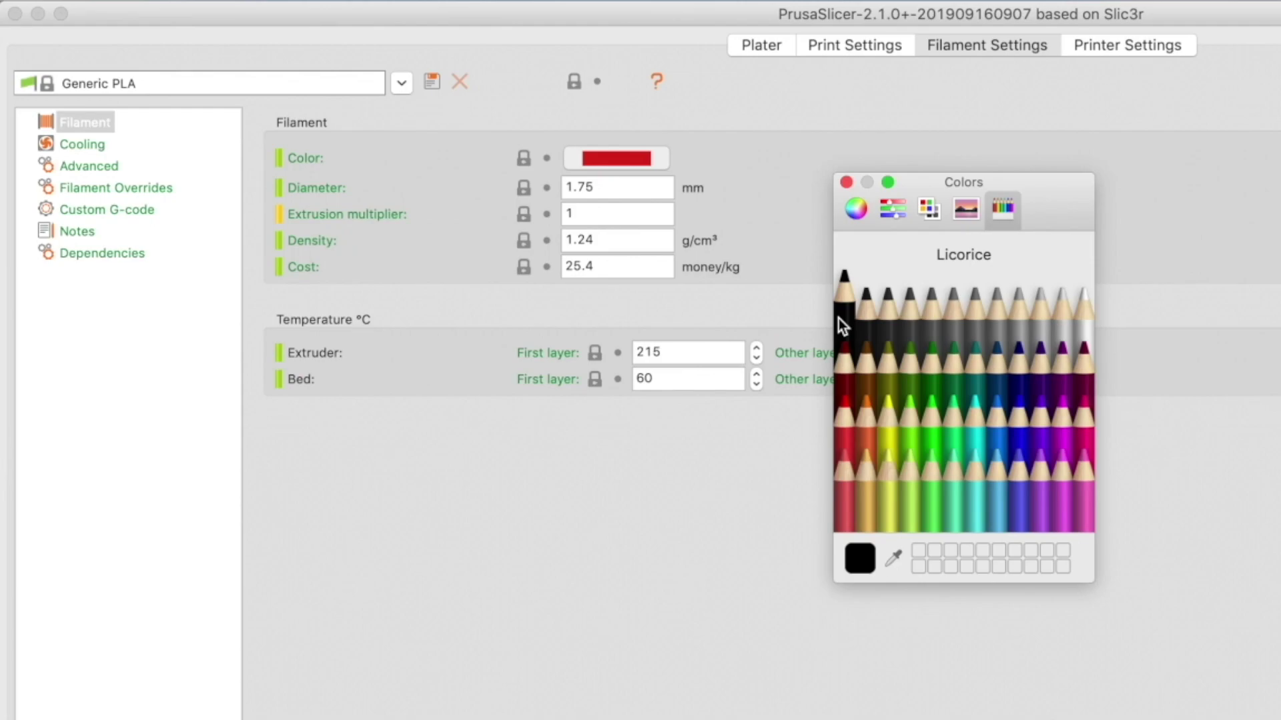
left_click(846, 183)
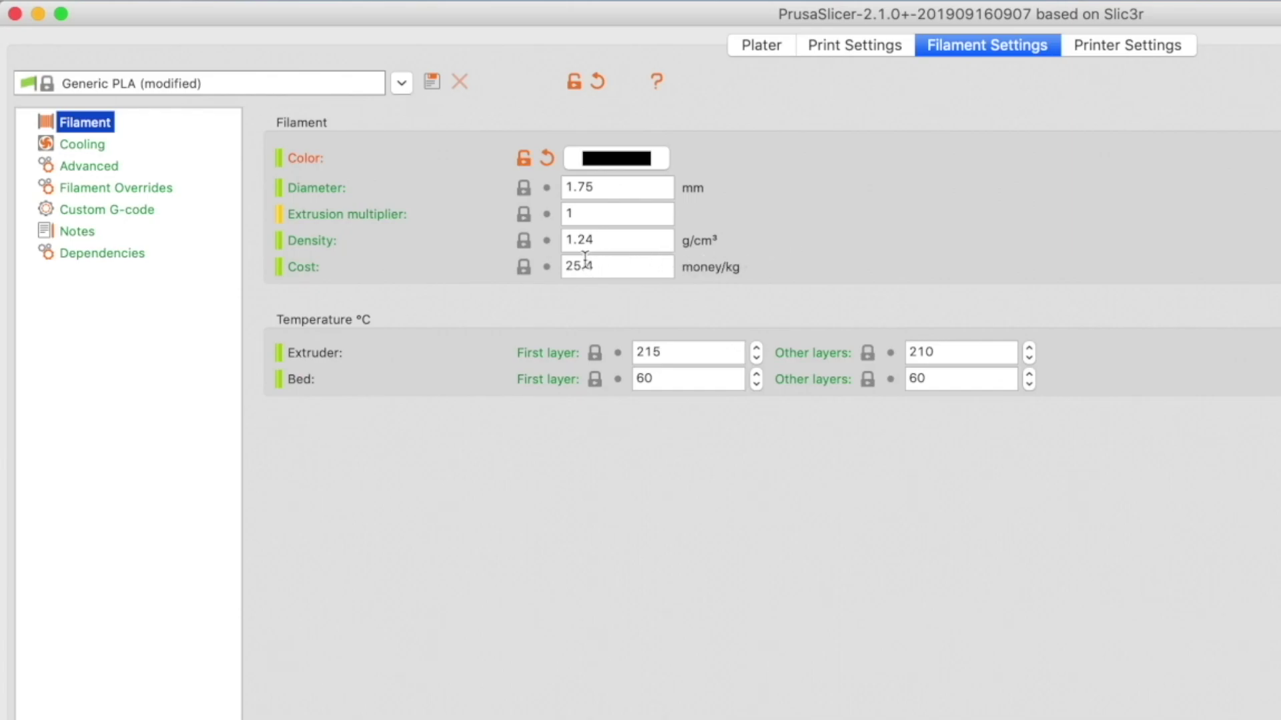
left_click(567, 266)
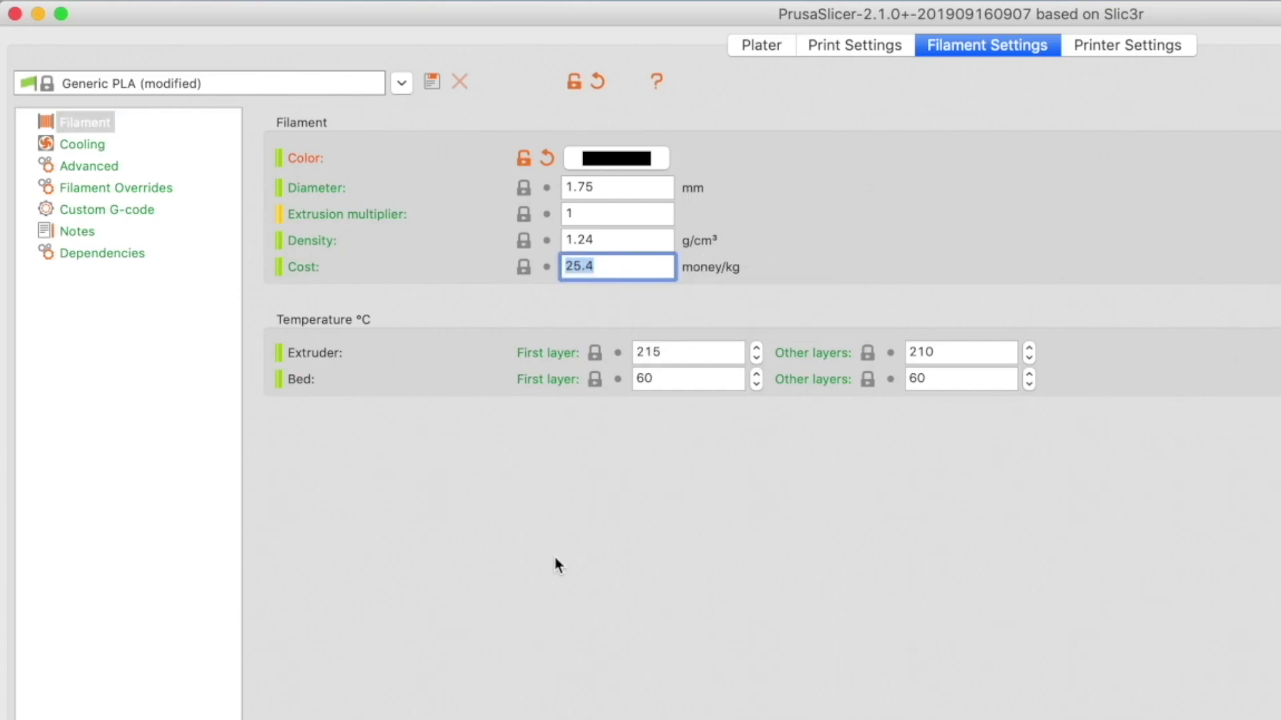
type("18.00")
left_click(577, 606)
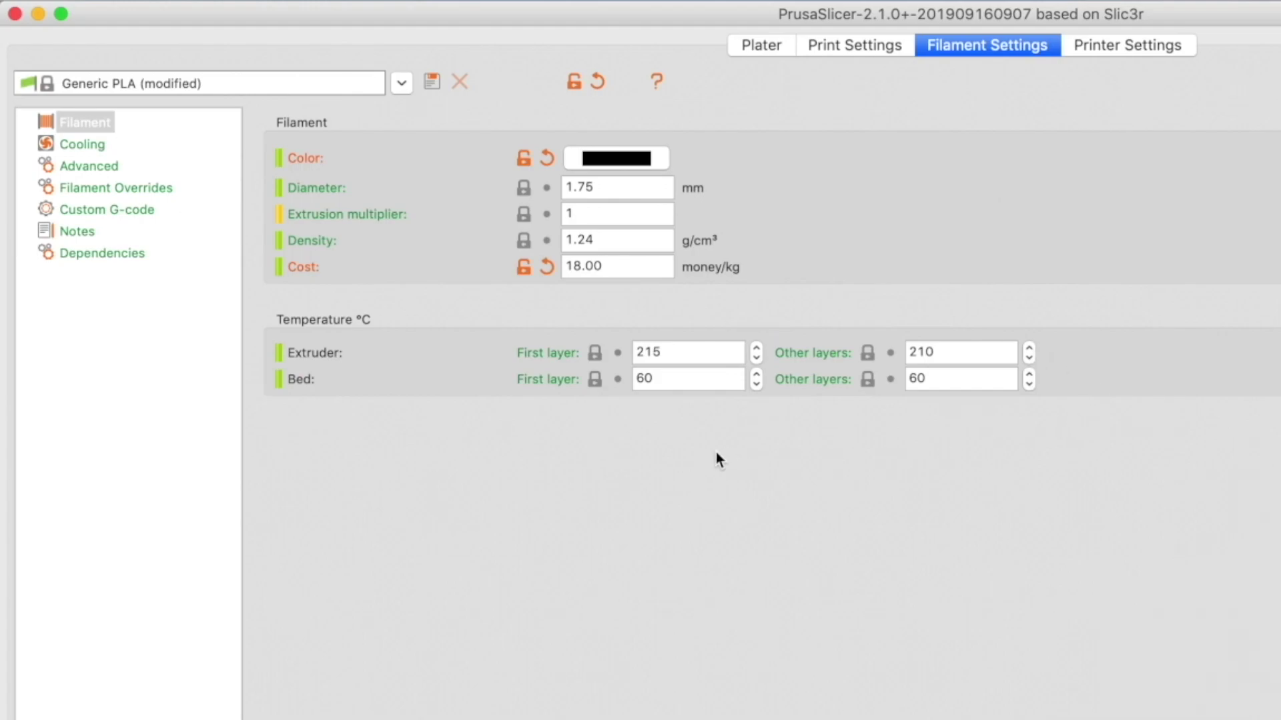
Step: Set the filament's cooling threshold for slowing down short layers to a print time below 10 seconds
left_click(50, 143)
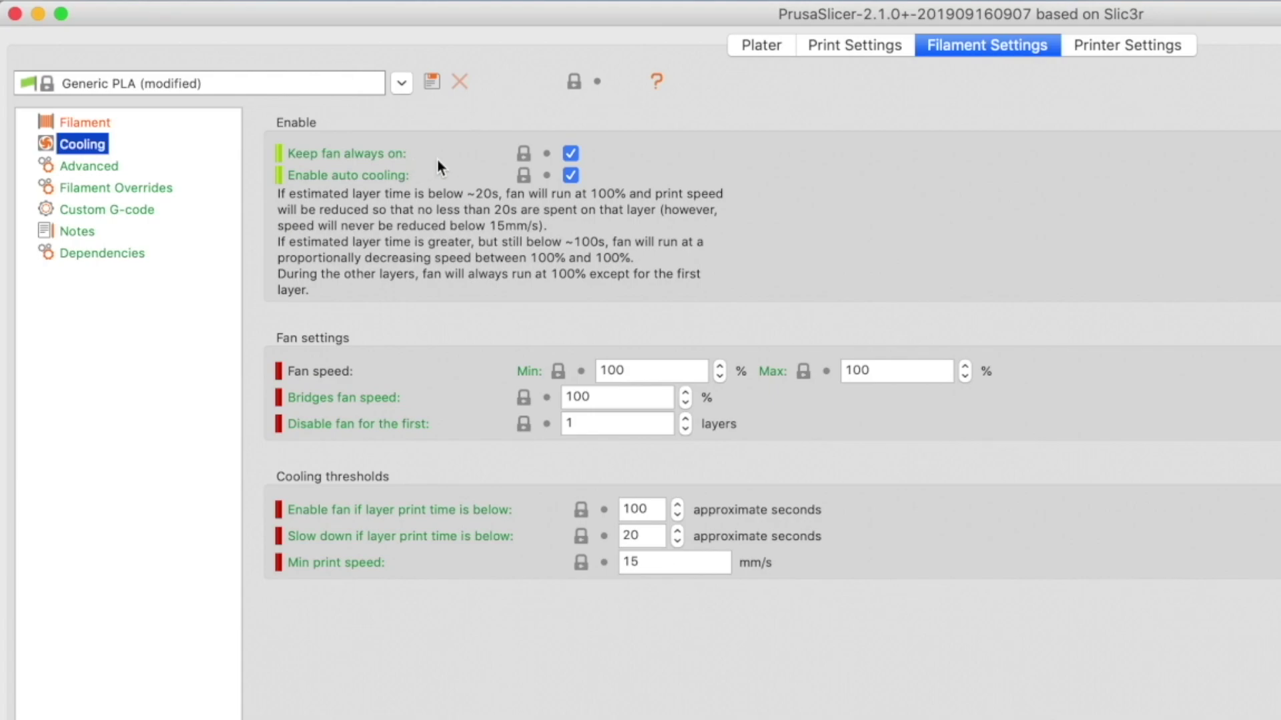
mouse_move(434, 182)
mouse_move(971, 382)
left_click(678, 543)
left_click(678, 543)
left_click(679, 543)
left_click(679, 543)
left_click(659, 667)
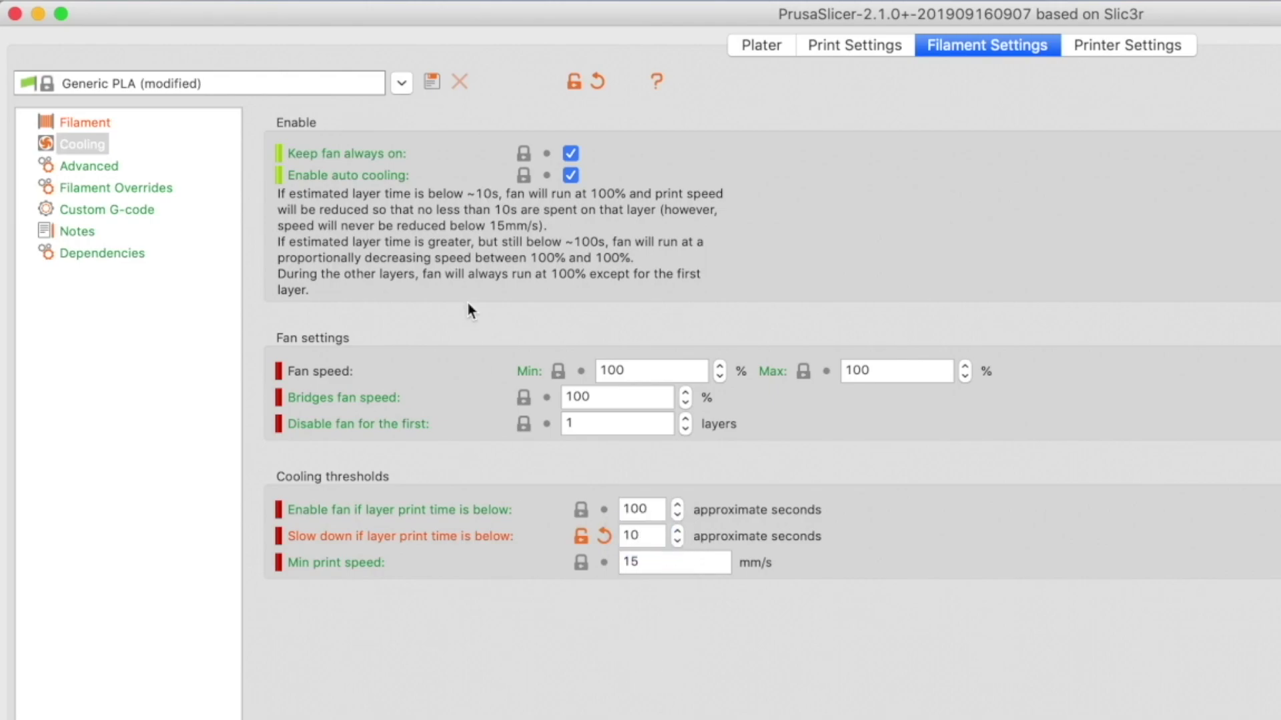
Step: Save the modified filament settings under the preset name Overture PLA - Black
left_click(430, 82)
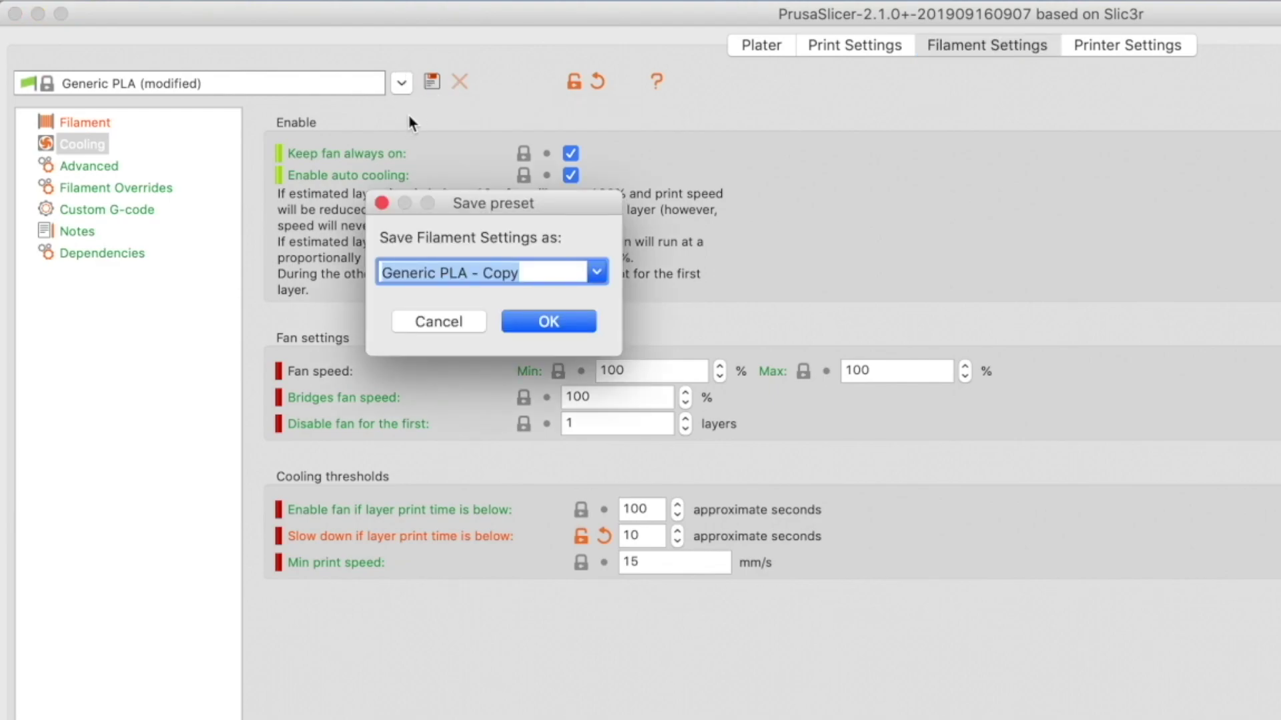
type("Overture PLA - Black")
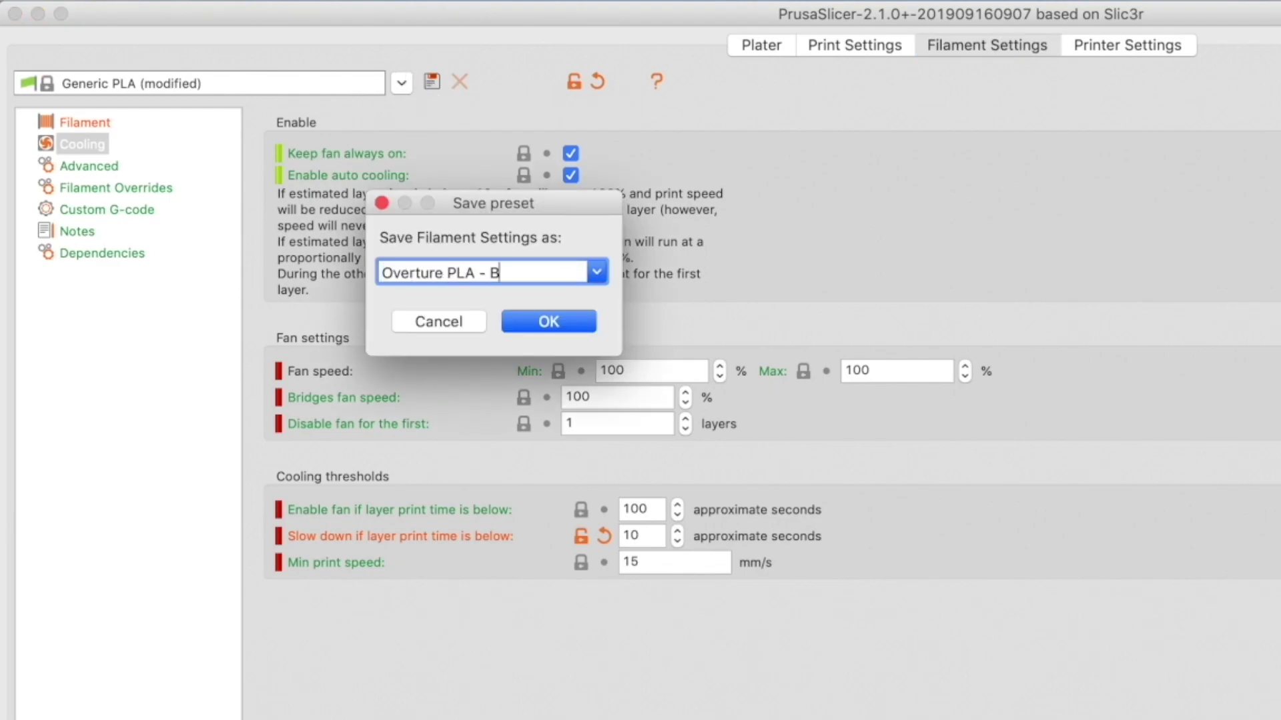
left_click(539, 324)
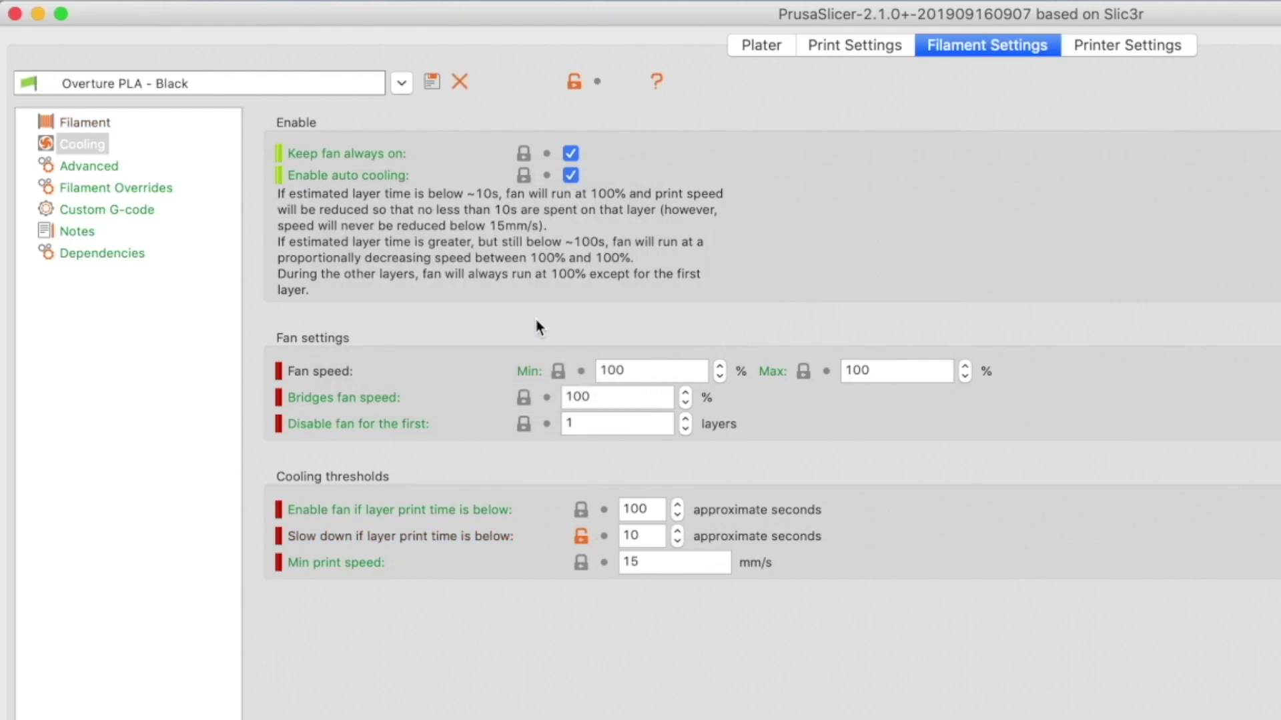
Step: Add xyzCalibration_cube.stl from the Finder files folder to the print bed in the Plater
left_click(749, 48)
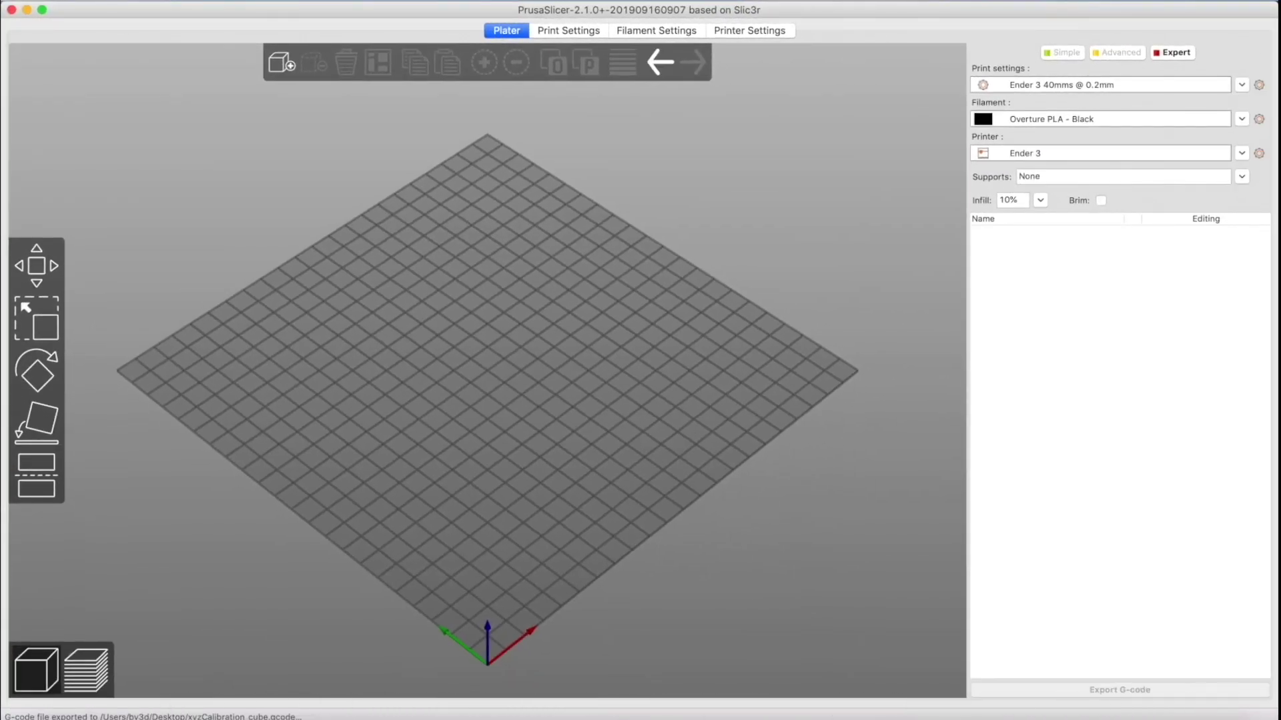
key("super+Tab")
key("super+Tab")
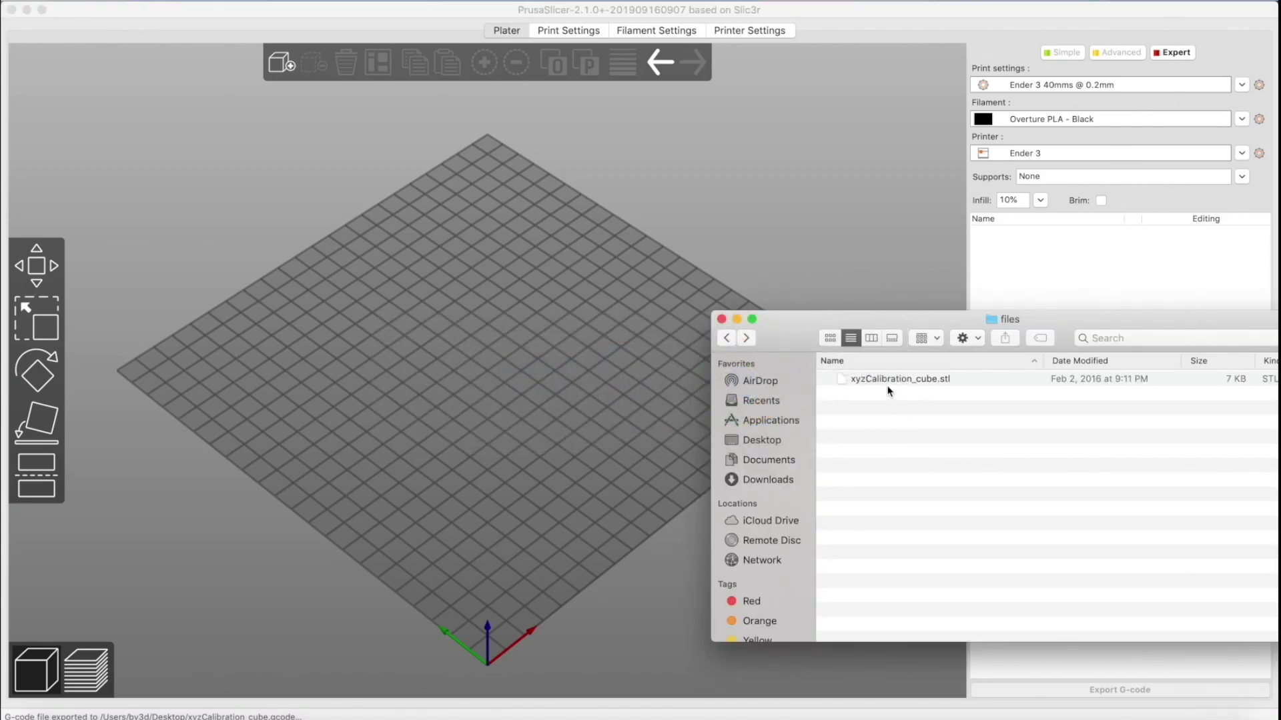
left_click_drag(888, 391, 489, 435)
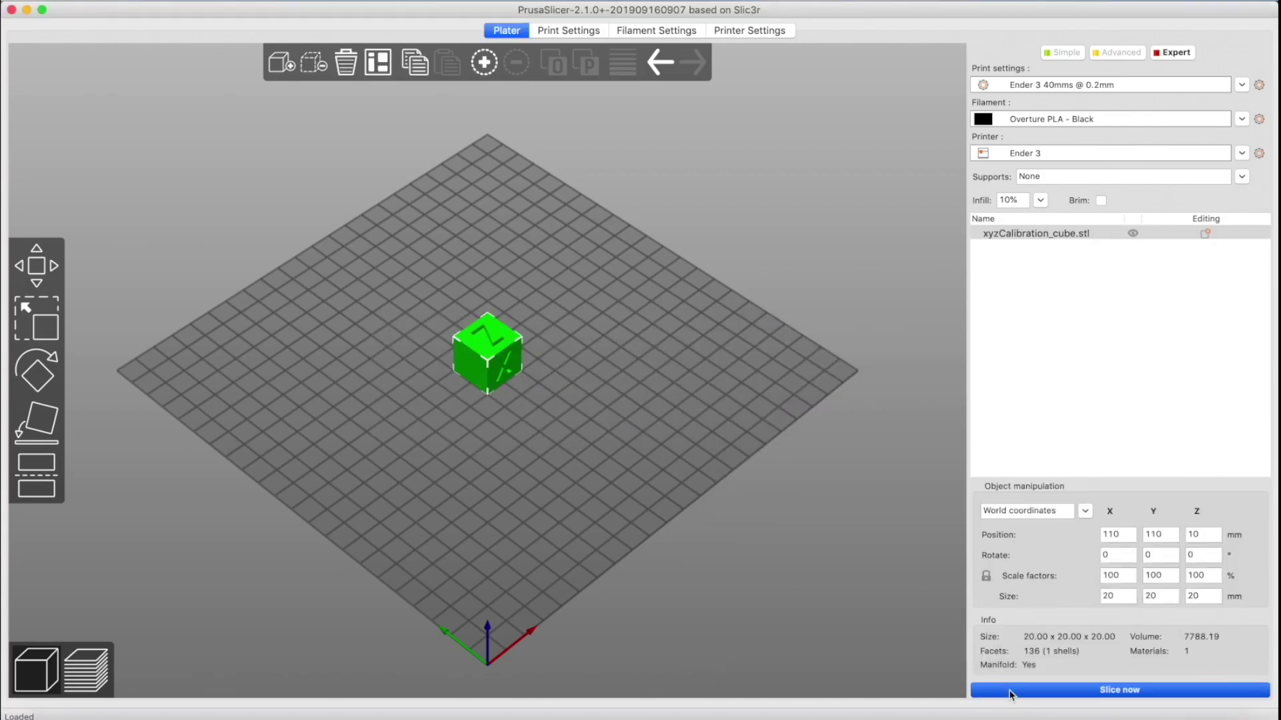
Step: Slice the calibration cube and export its G-code under the suggested file name
left_click(1011, 692)
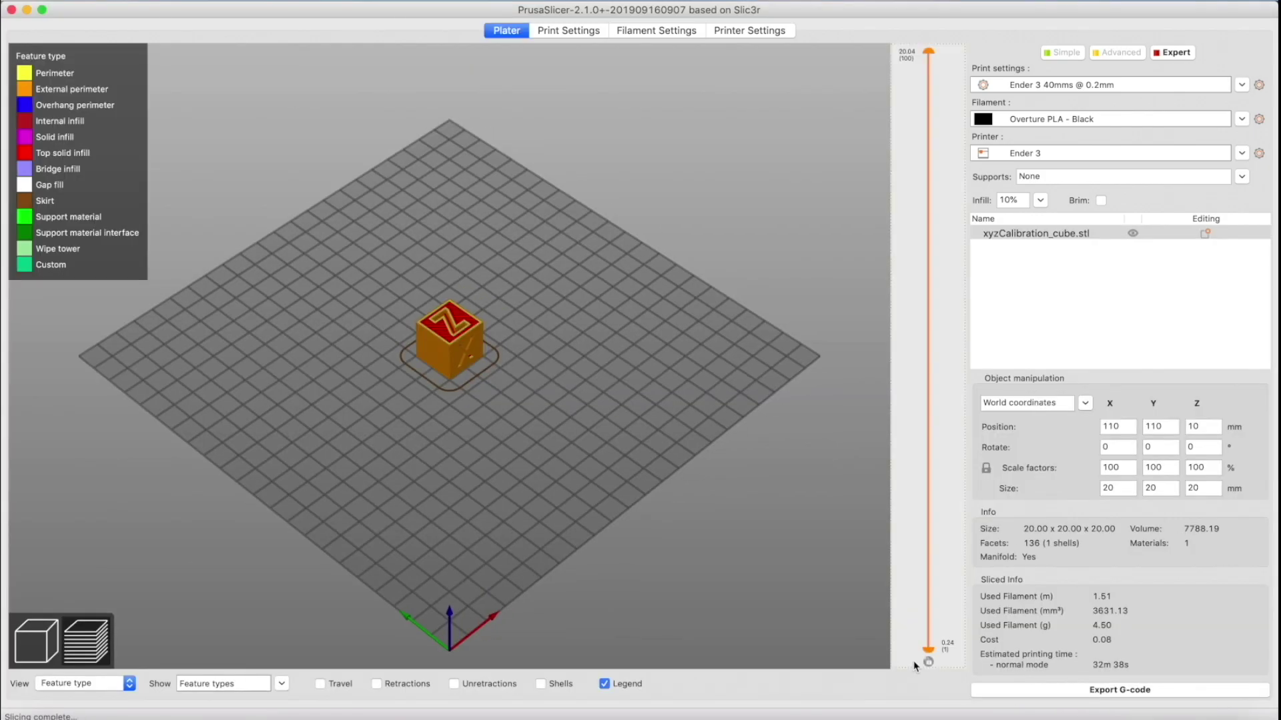
left_click(1024, 691)
key("Return")
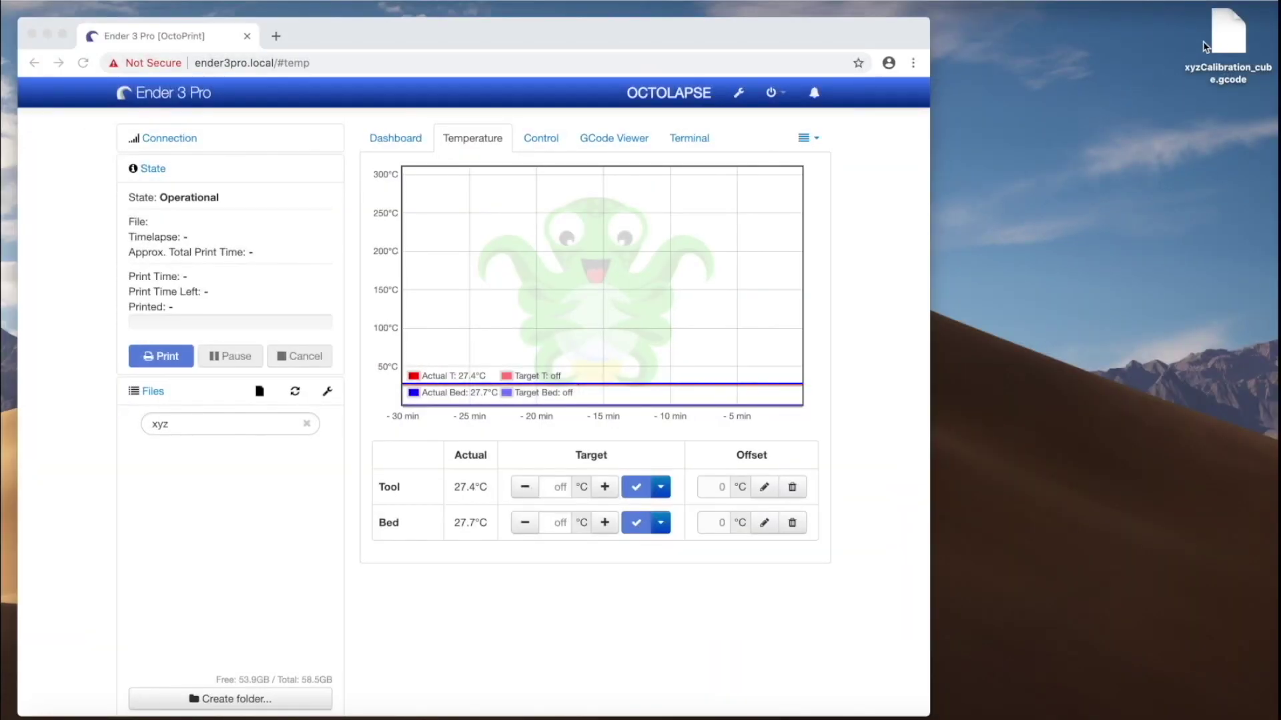
Step: Upload xyzCalibration_cube.gcode from the desktop to the Ender 3 Pro's file list in OctoPrint
left_click(1231, 35)
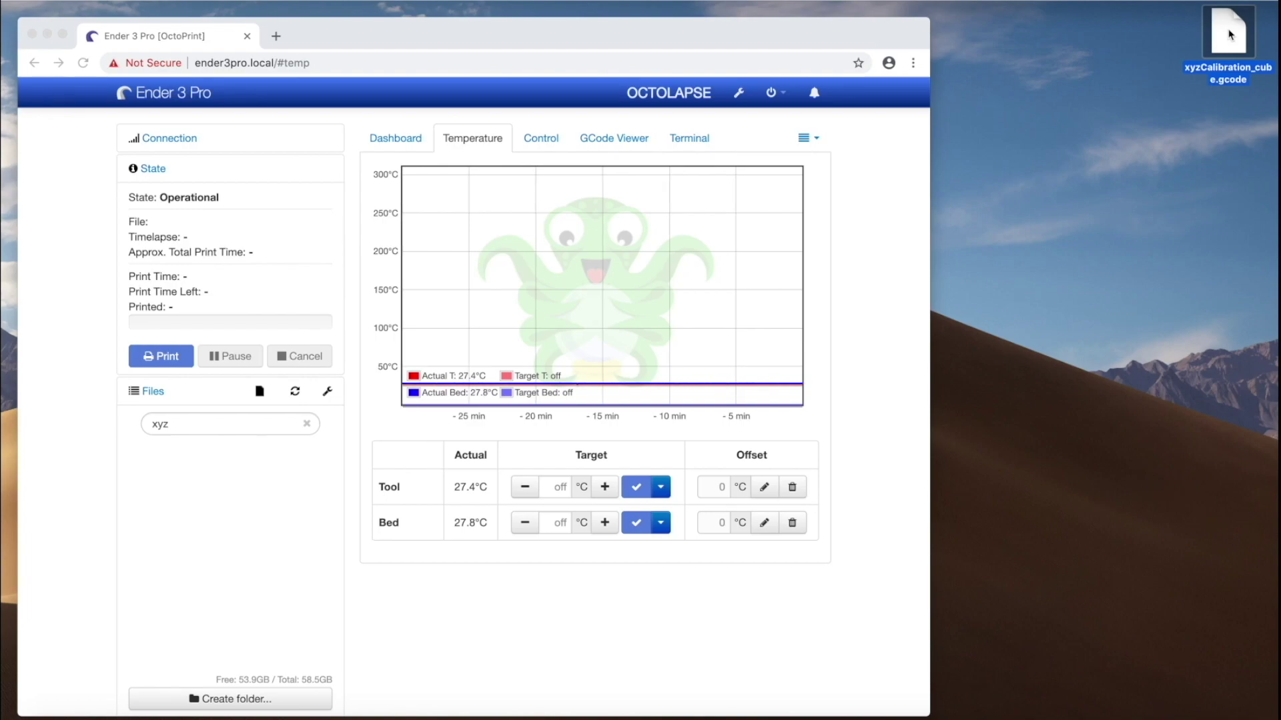
left_click_drag(1231, 35, 269, 455)
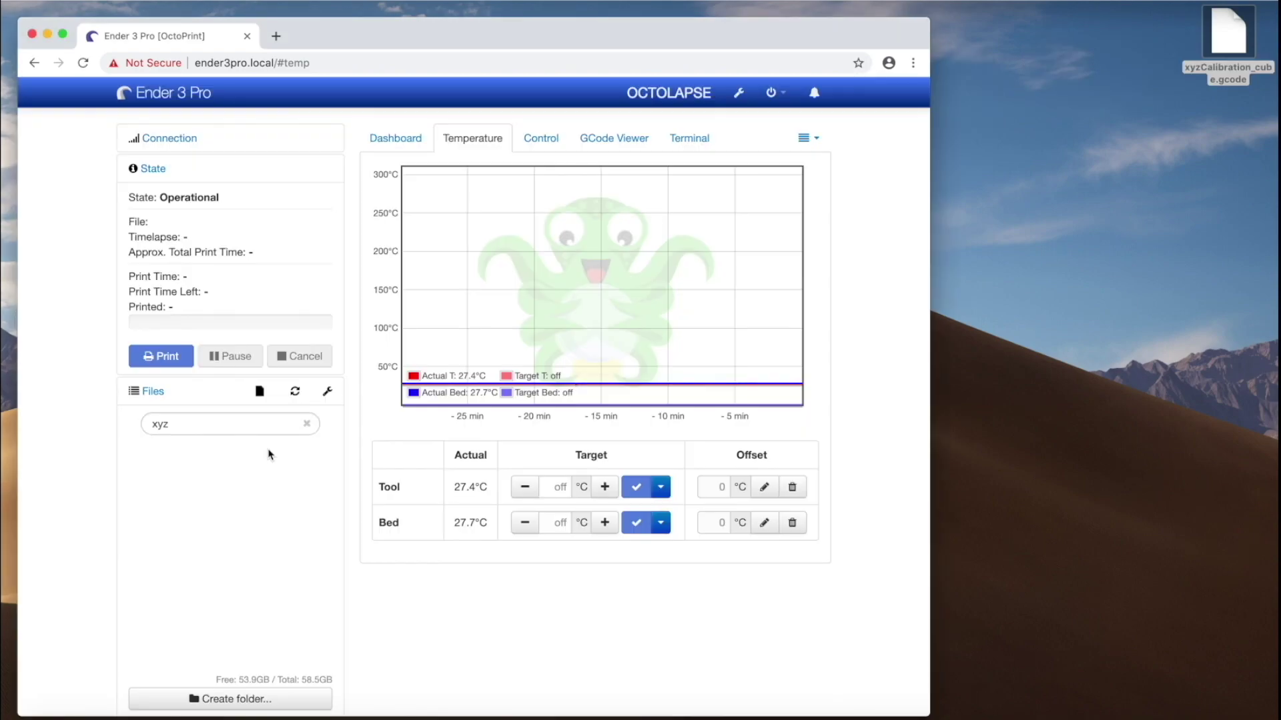